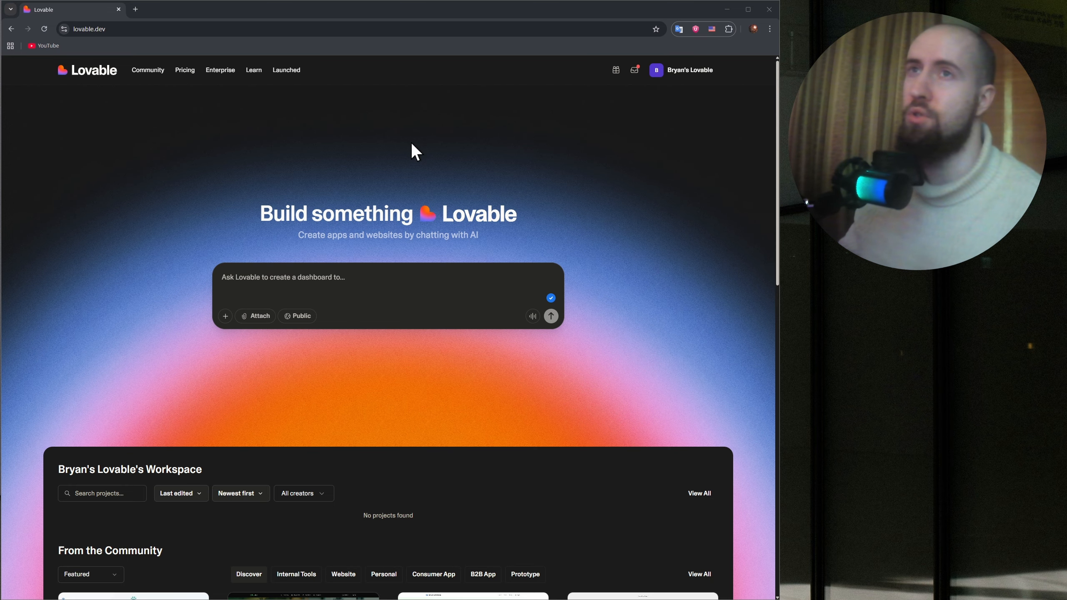
Open a new incognito browser window and load the lovable.dev homepage in it.
{"action": "left_click", "coordinate": [137, 7]}
{"action": "left_click", "coordinate": [769, 29]}
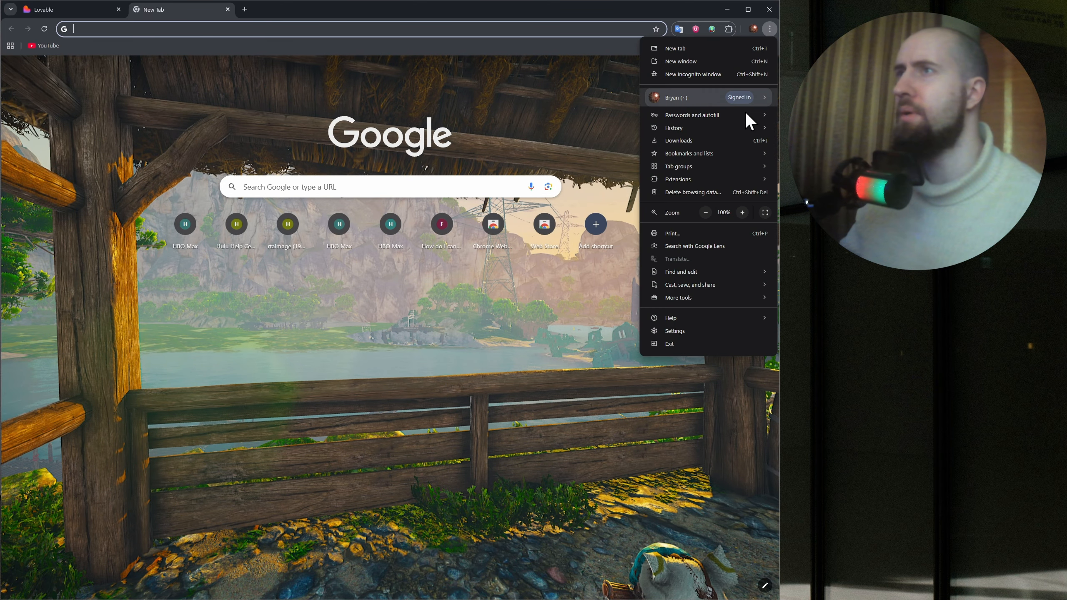
{"action": "left_click", "coordinate": [701, 74]}
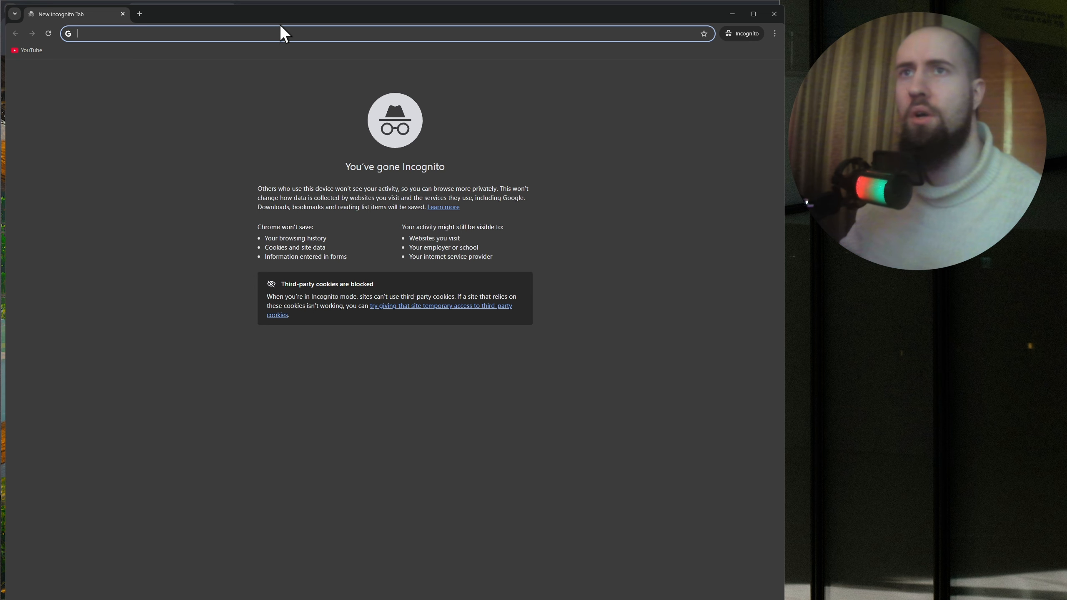
{"action": "left_click_drag", "start_coordinate": [249, 12], "coordinate": [248, 0]}
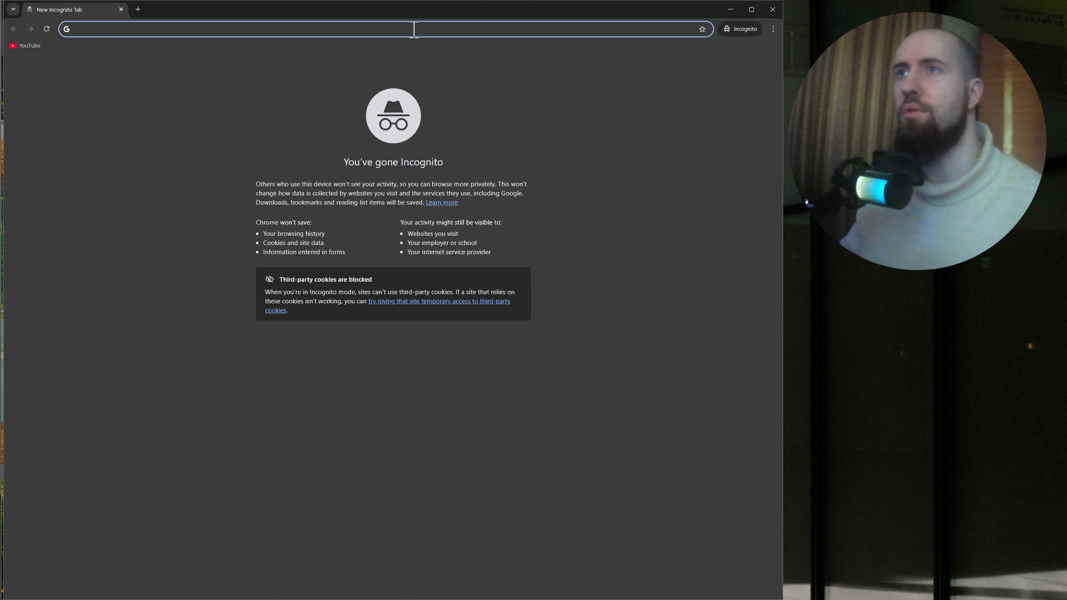
{"action": "left_click_drag", "start_coordinate": [330, 7], "coordinate": [328, 6]}
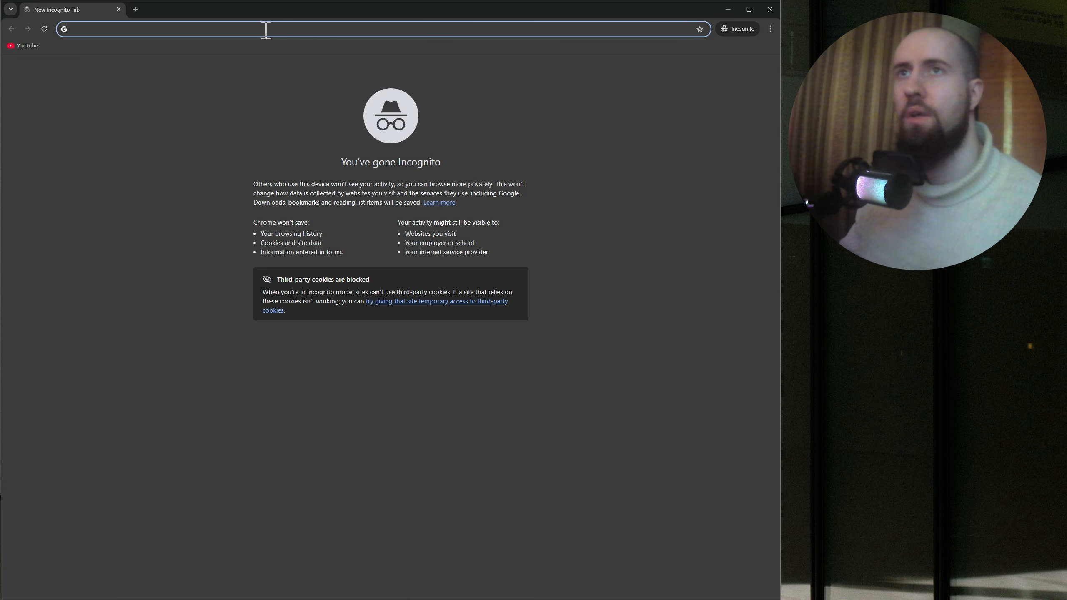
{"action": "type", "text": "lo"}
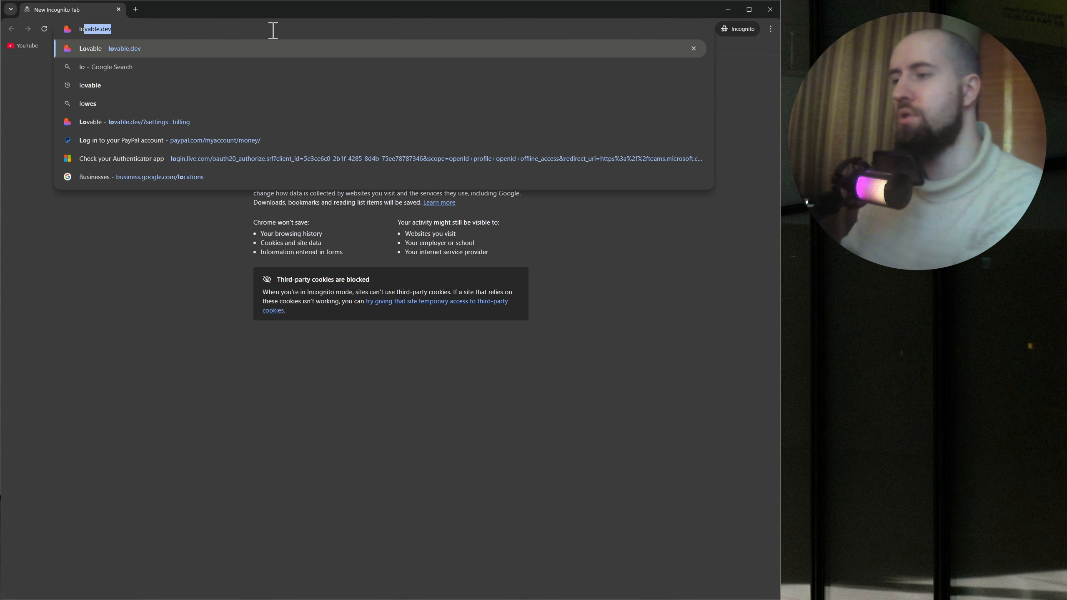
{"action": "key", "text": "Return"}
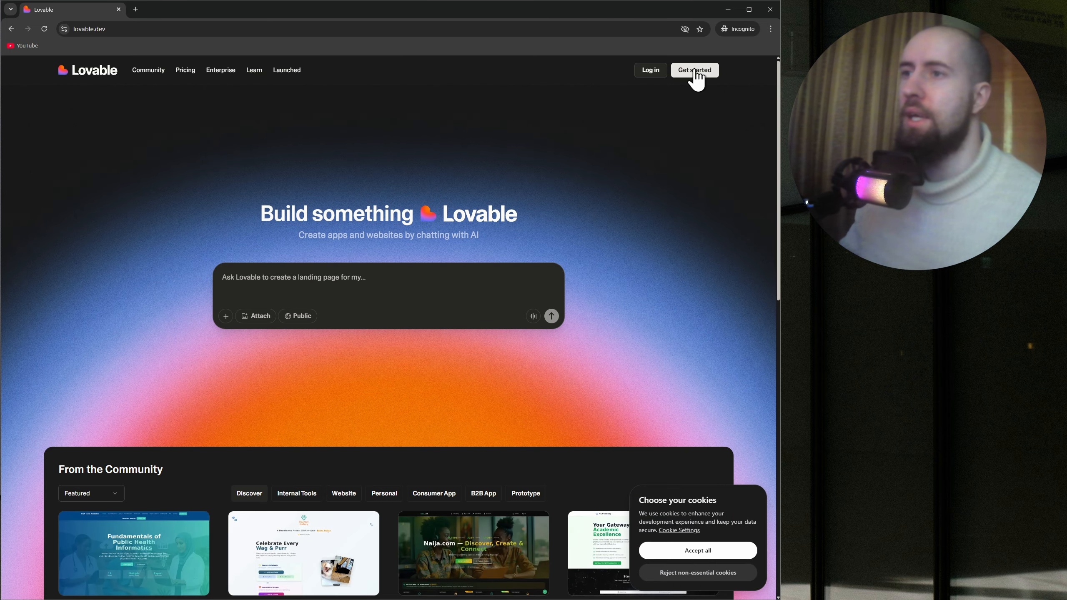
{"action": "left_click", "coordinate": [695, 74]}
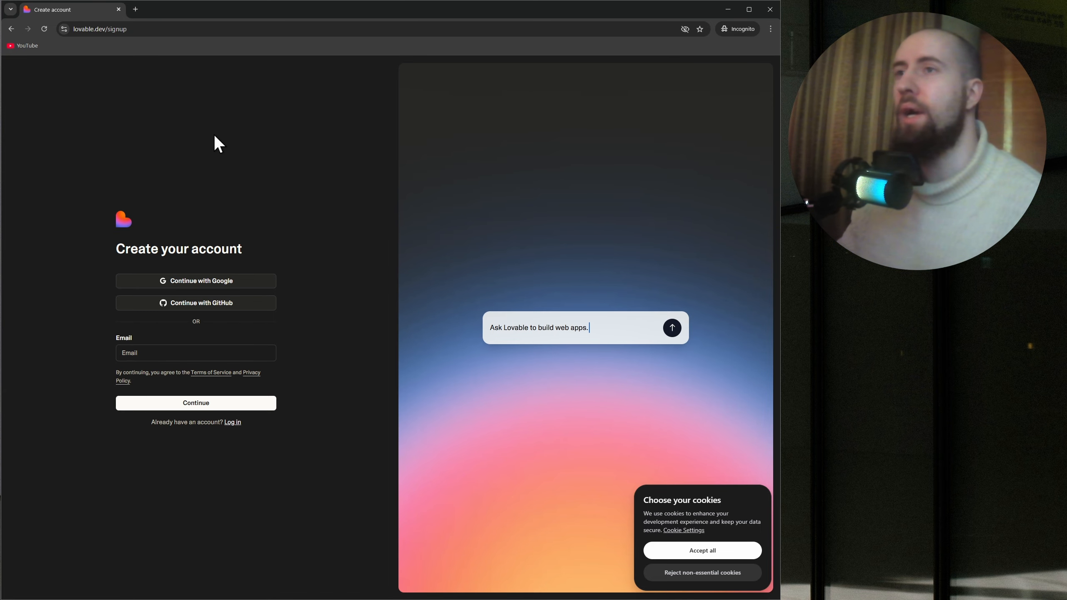
{"action": "left_click", "coordinate": [12, 28]}
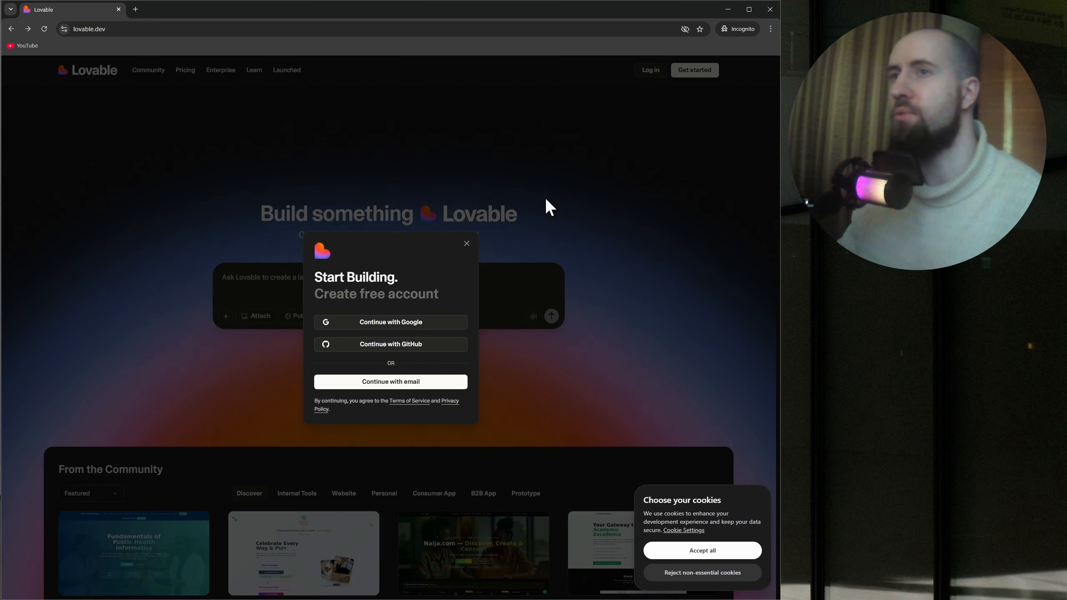
{"action": "left_click", "coordinate": [770, 9]}
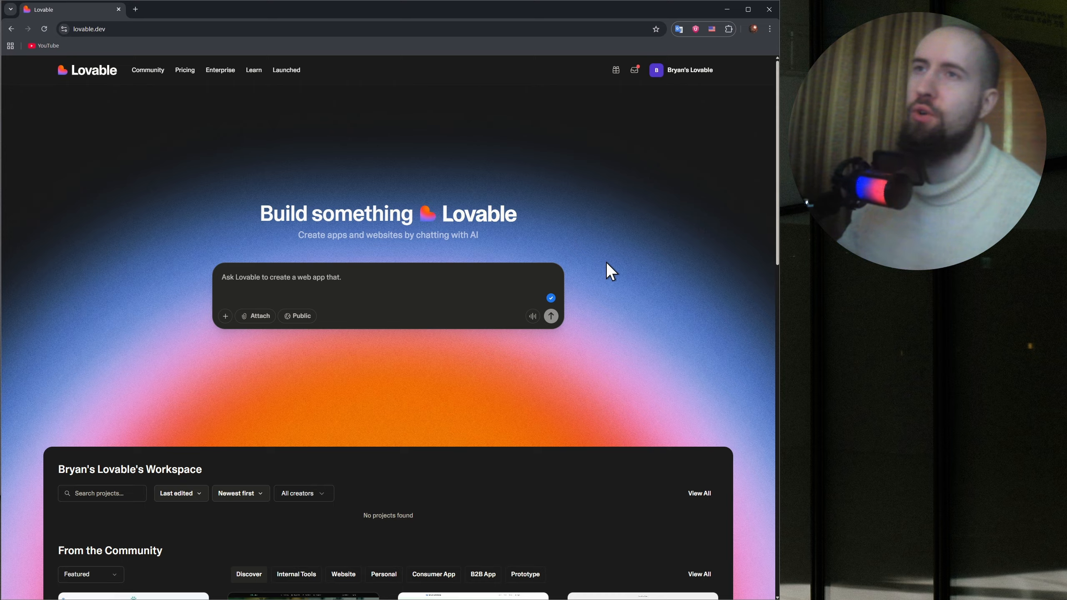
Examine the signed-in homepage's headline, its tagline about chatting with AI, and the workspace section's title.
{"action": "left_click_drag", "start_coordinate": [263, 217], "coordinate": [527, 213]}
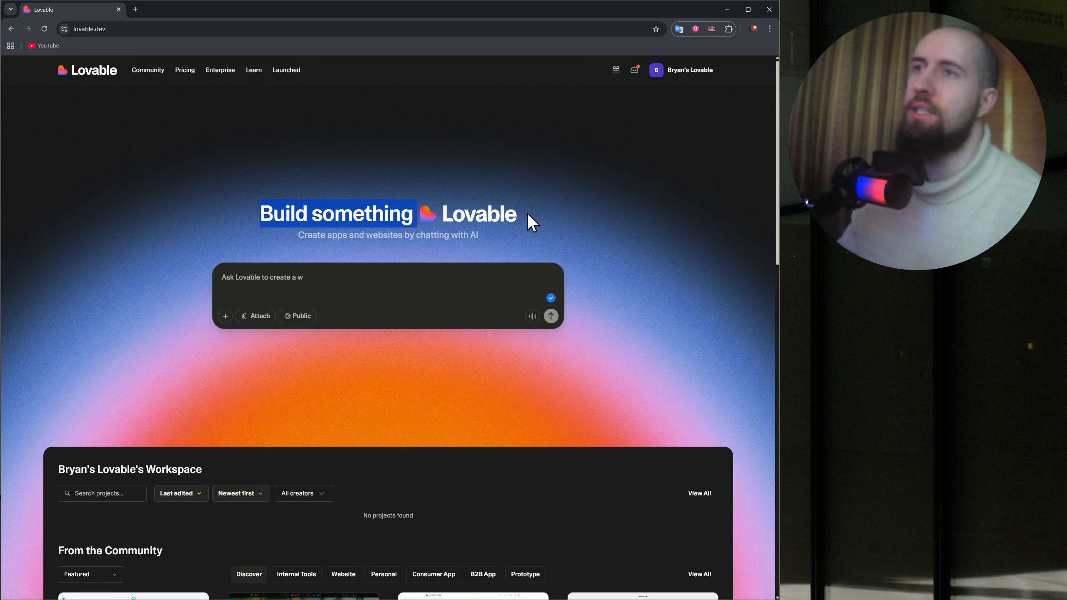
{"action": "left_click", "coordinate": [505, 220]}
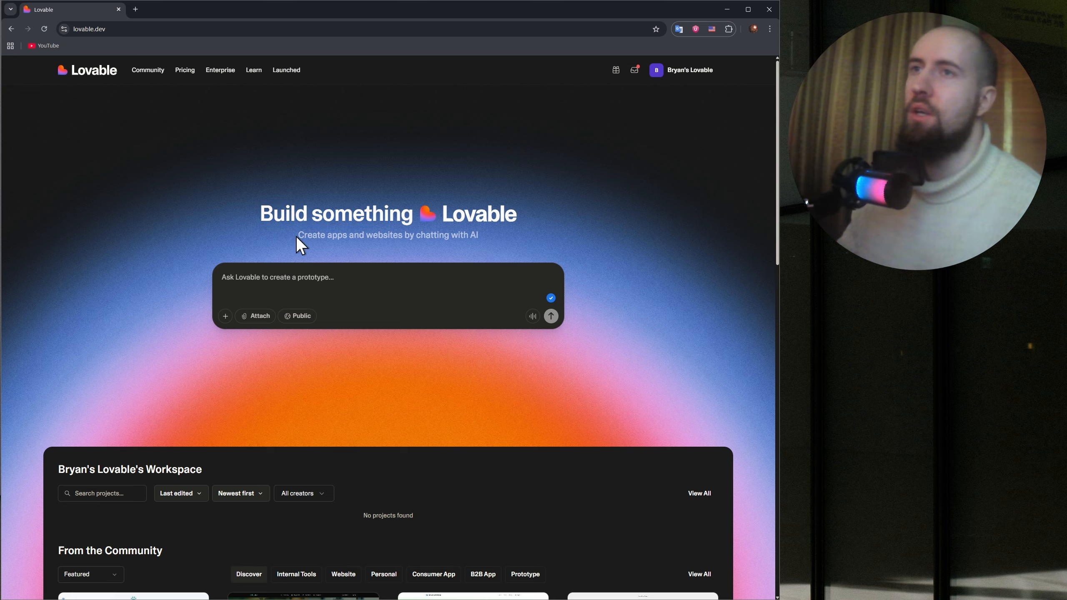
{"action": "left_click_drag", "start_coordinate": [296, 236], "coordinate": [489, 239]}
{"action": "left_click", "coordinate": [504, 239]}
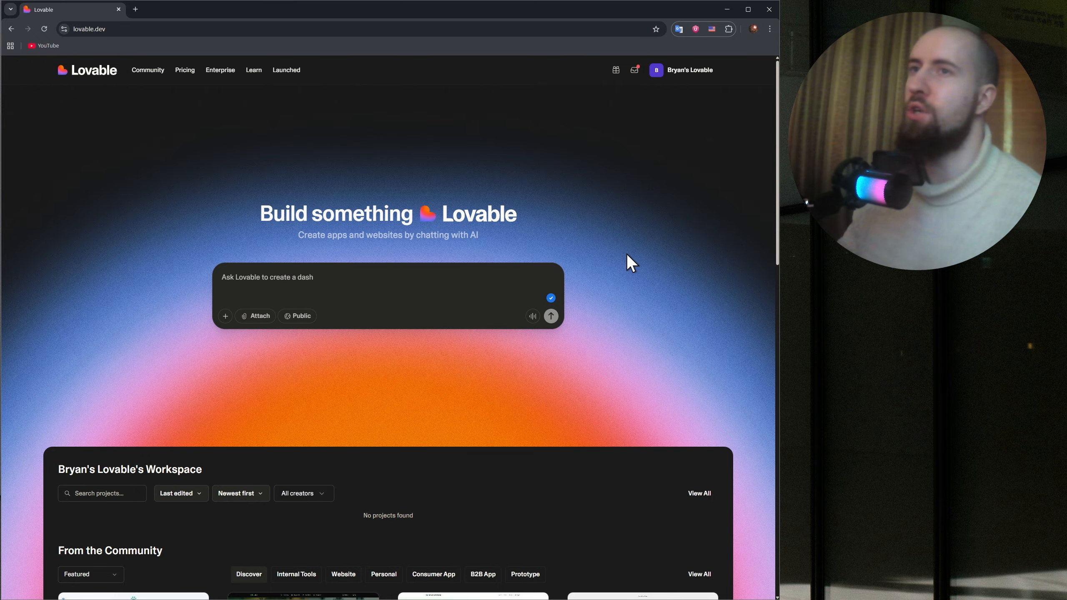
{"action": "scroll", "coordinate": [391, 318], "scroll_direction": "down", "scroll_amount": 3}
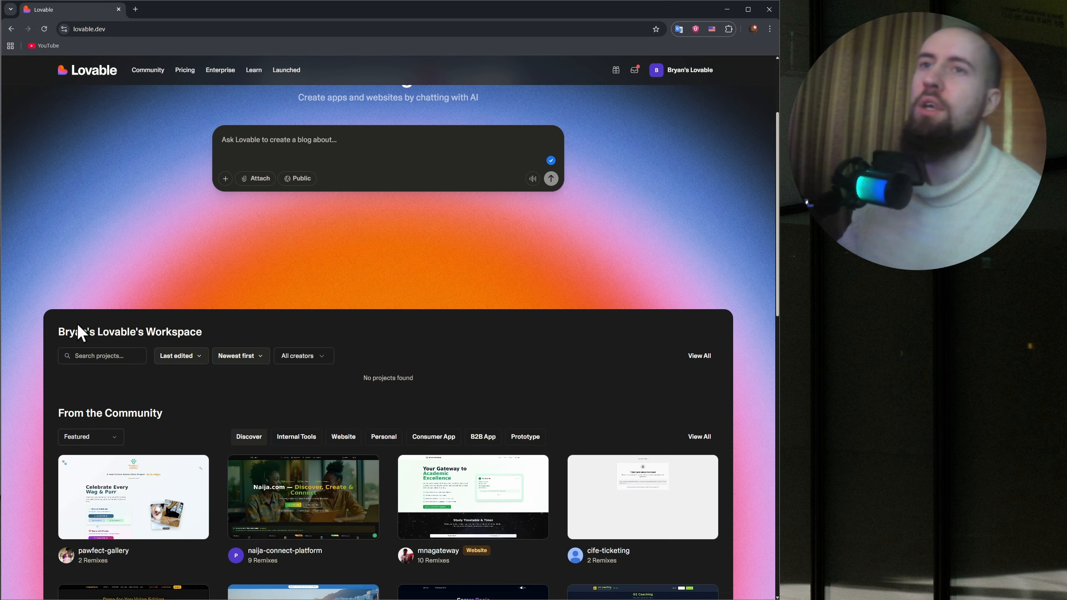
{"action": "left_click_drag", "start_coordinate": [59, 332], "coordinate": [203, 332]}
{"action": "left_click", "coordinate": [248, 334]}
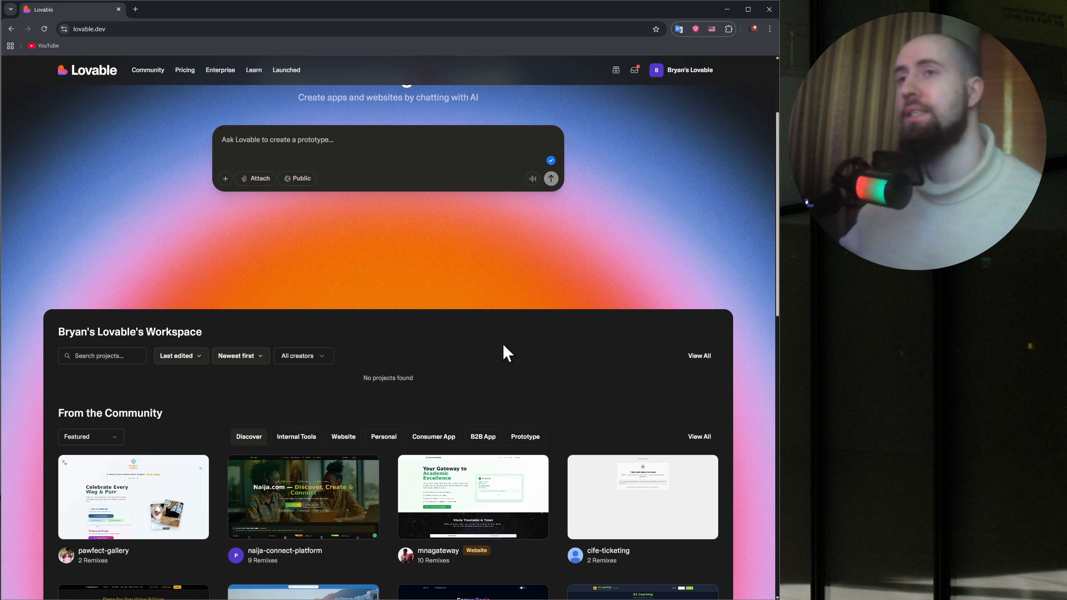
Browse the featured community projects and preview naija-connect-platform, closing the preview when done.
{"action": "scroll", "coordinate": [503, 346], "scroll_direction": "down", "scroll_amount": 3}
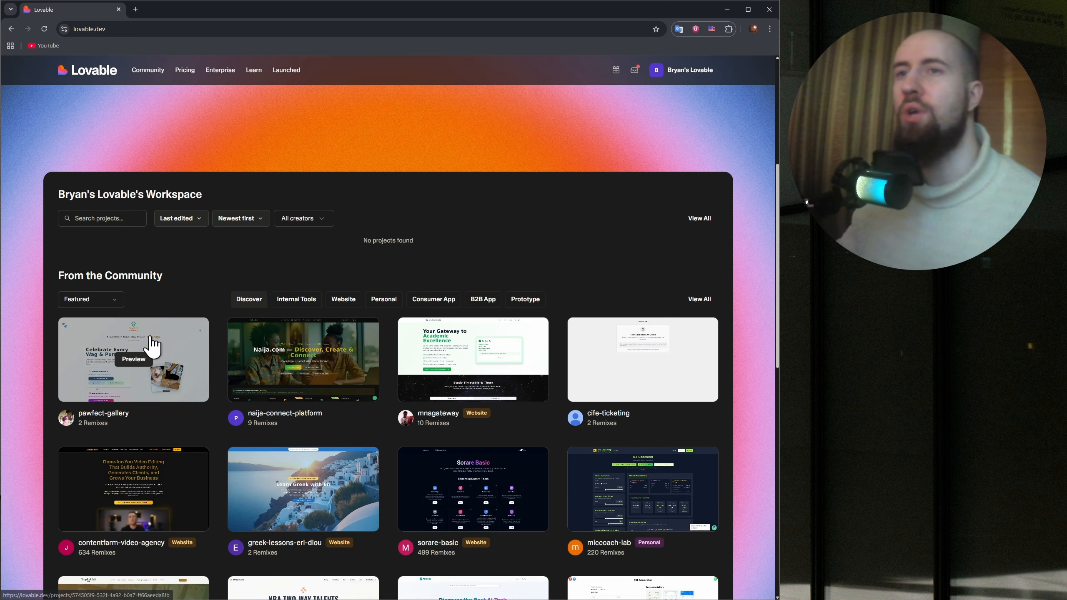
{"action": "scroll", "coordinate": [563, 355], "scroll_direction": "down", "scroll_amount": 15}
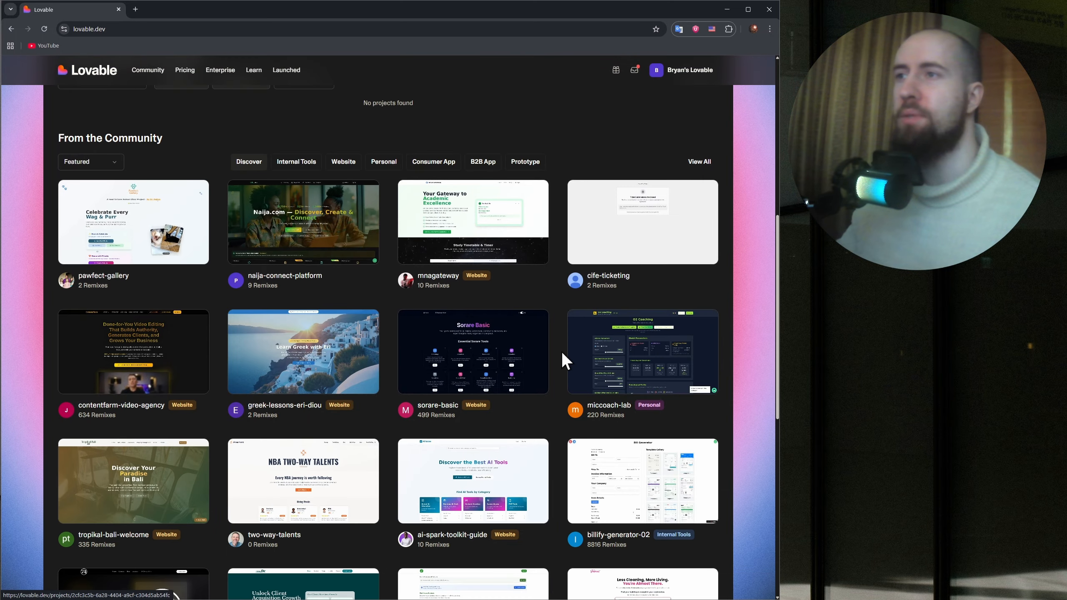
{"action": "scroll", "coordinate": [576, 347], "scroll_direction": "up", "scroll_amount": 7}
{"action": "scroll", "coordinate": [575, 346], "scroll_direction": "up", "scroll_amount": 7}
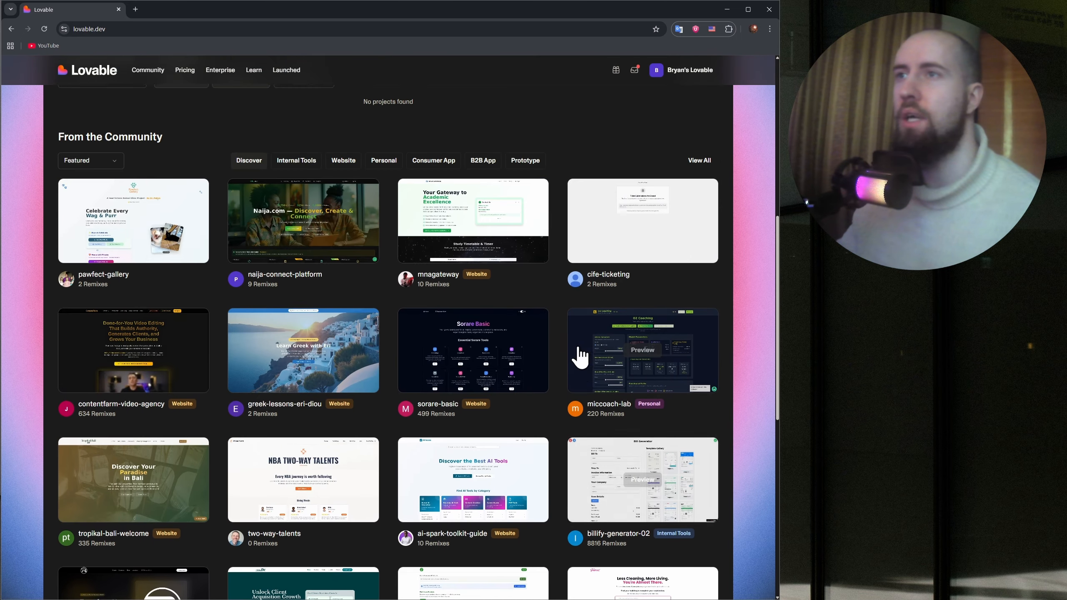
{"action": "scroll", "coordinate": [157, 272], "scroll_direction": "down", "scroll_amount": 2}
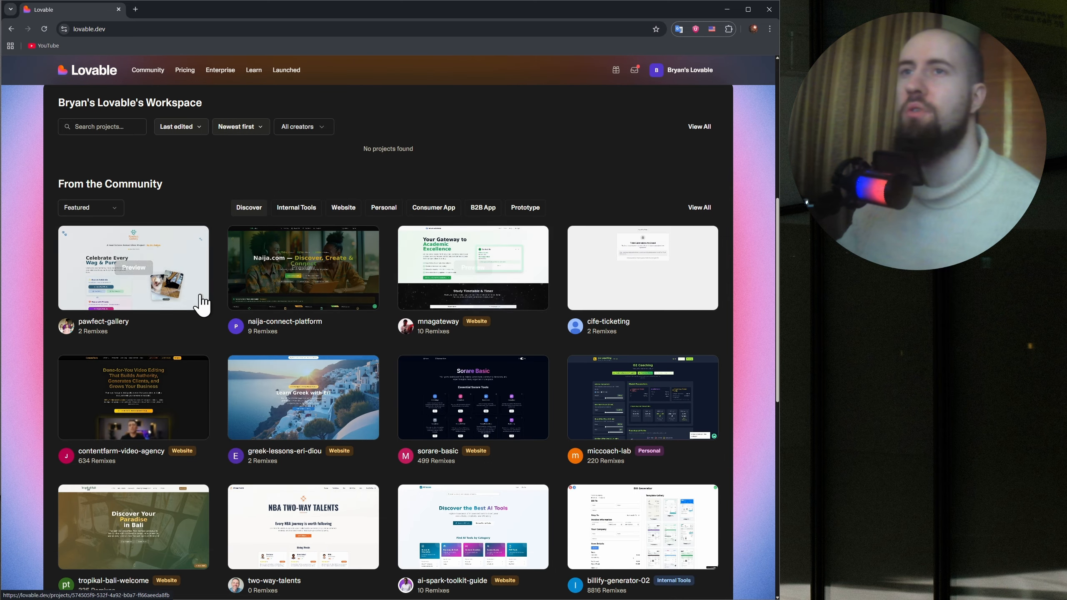
{"action": "left_click", "coordinate": [334, 275]}
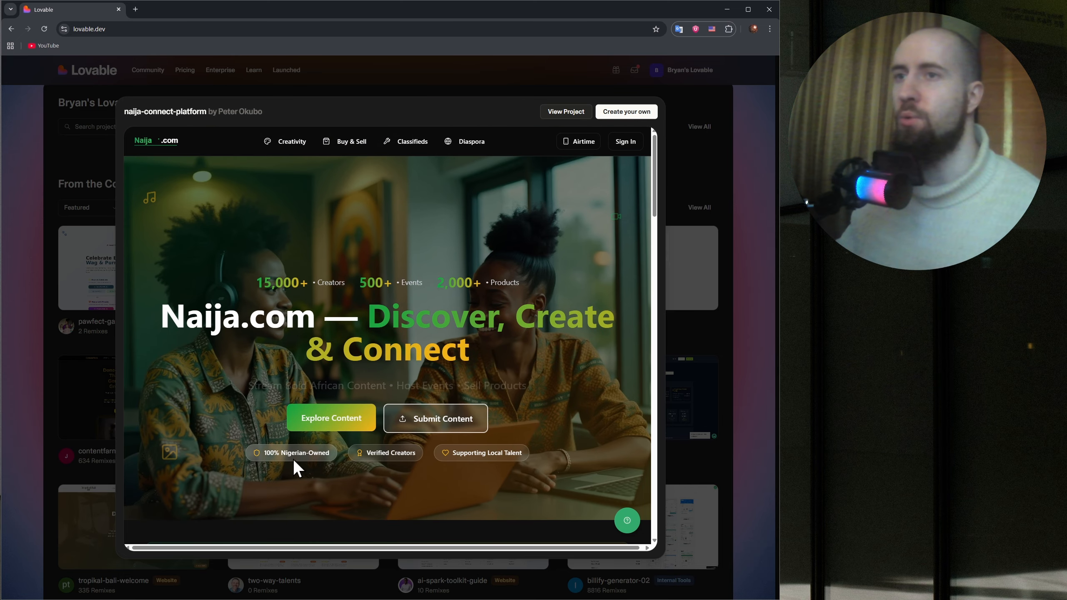
{"action": "left_click", "coordinate": [739, 184]}
Preview the Greek lessons community project and examine its landing section and the teacher's About section.
{"action": "left_click", "coordinate": [350, 422]}
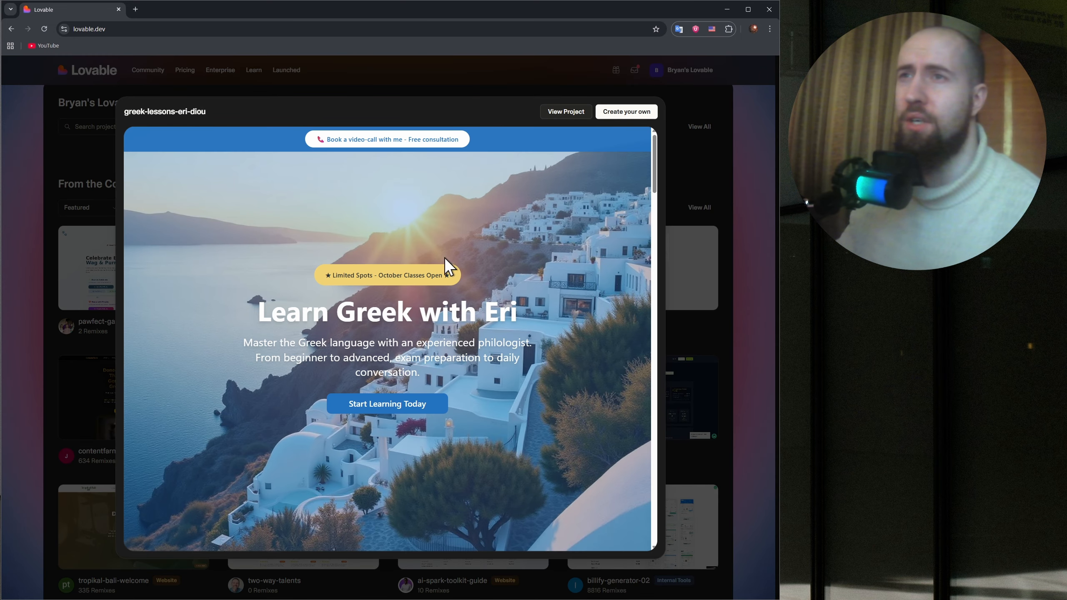
{"action": "scroll", "coordinate": [473, 282], "scroll_direction": "down", "scroll_amount": 6}
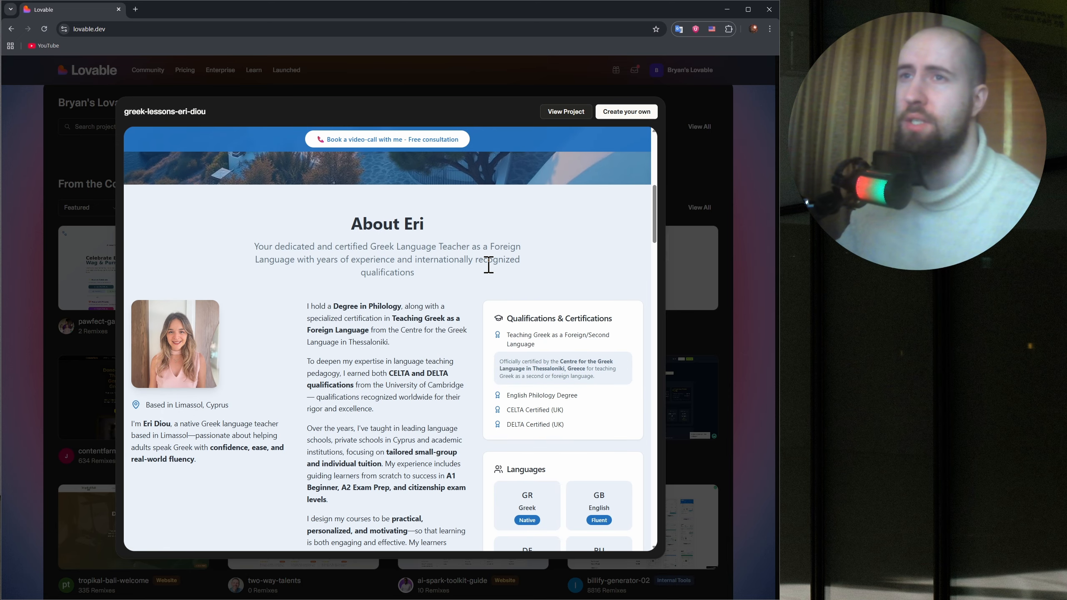
{"action": "scroll", "coordinate": [475, 201], "scroll_direction": "up", "scroll_amount": 6}
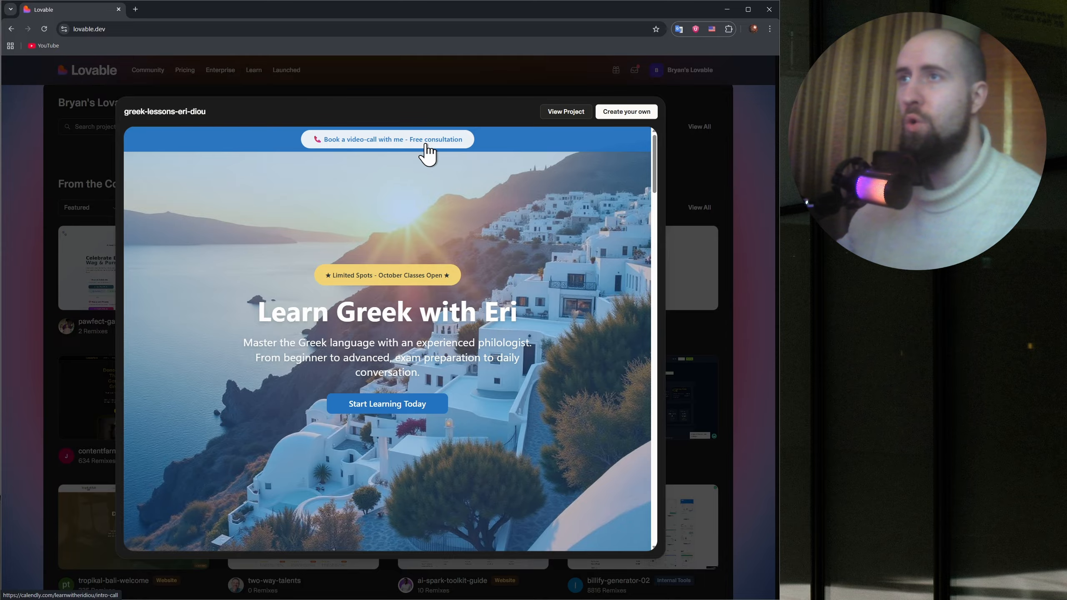
{"action": "scroll", "coordinate": [494, 255], "scroll_direction": "down", "scroll_amount": 15}
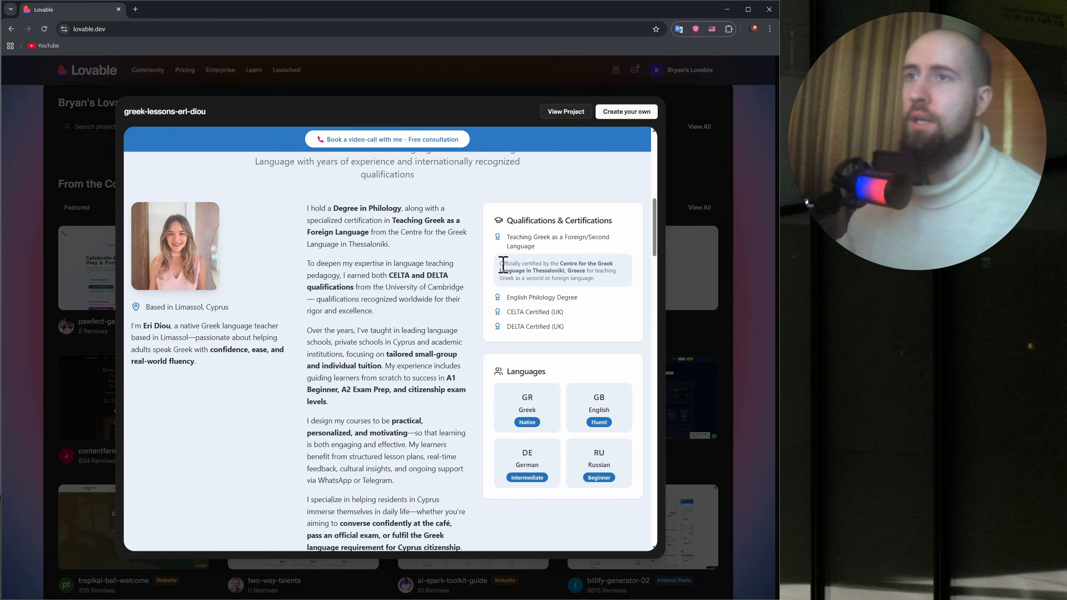
{"action": "scroll", "coordinate": [490, 252], "scroll_direction": "up", "scroll_amount": 6}
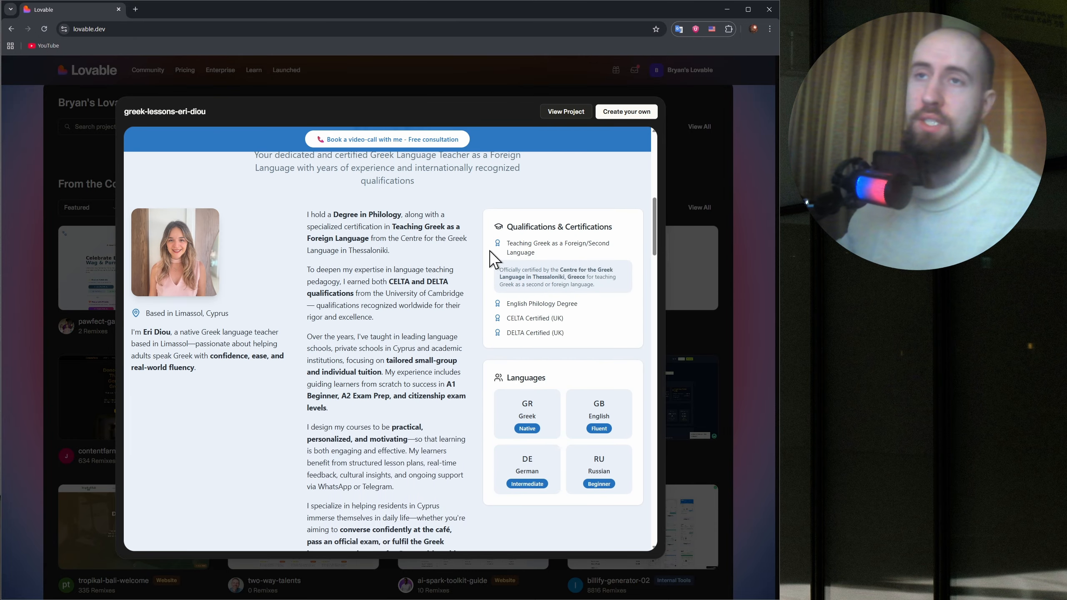
Examine the Greek lessons preview's course cards, upcoming classes and business programs, ending back at its landing section.
{"action": "scroll", "coordinate": [488, 252], "scroll_direction": "down", "scroll_amount": 7}
{"action": "scroll", "coordinate": [487, 251], "scroll_direction": "down", "scroll_amount": 5}
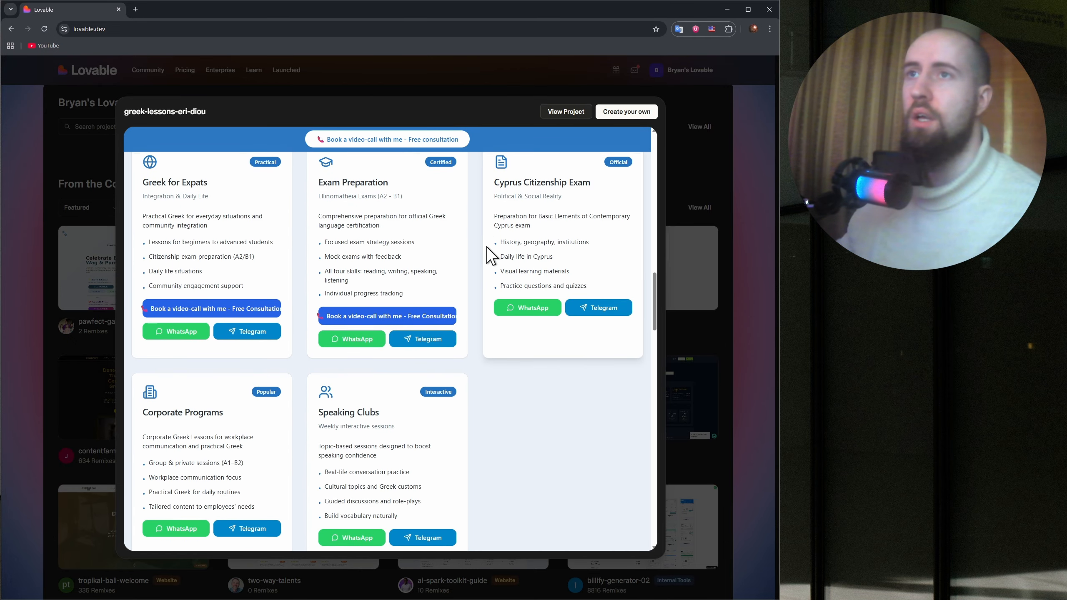
{"action": "scroll", "coordinate": [489, 255], "scroll_direction": "up", "scroll_amount": 3}
{"action": "left_click_drag", "start_coordinate": [229, 223], "coordinate": [563, 236]}
{"action": "left_click", "coordinate": [562, 256]}
{"action": "scroll", "coordinate": [538, 310], "scroll_direction": "down", "scroll_amount": 14}
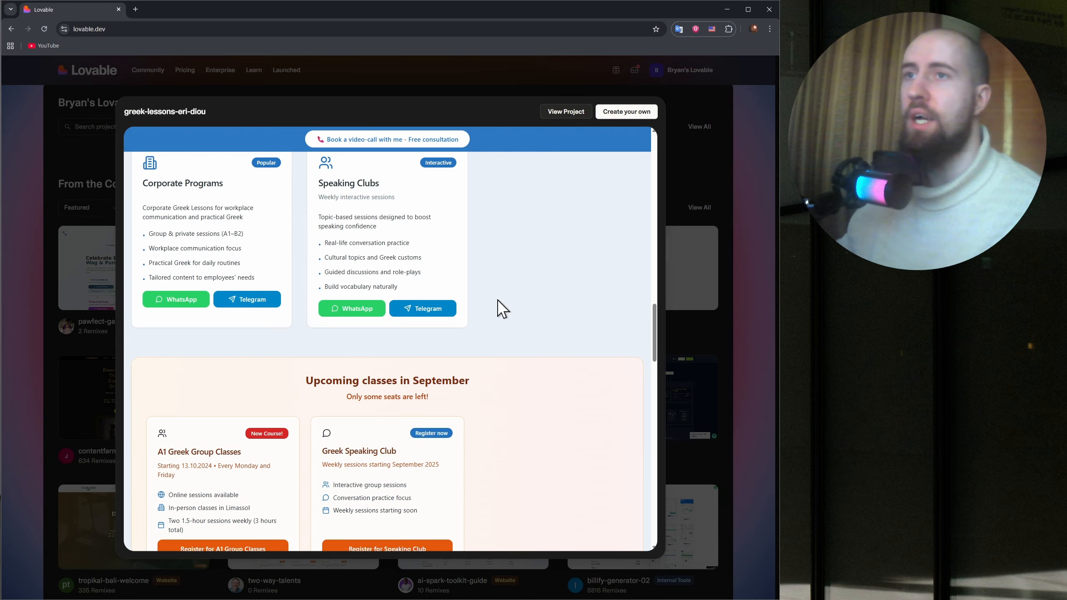
{"action": "scroll", "coordinate": [503, 308], "scroll_direction": "down", "scroll_amount": 10}
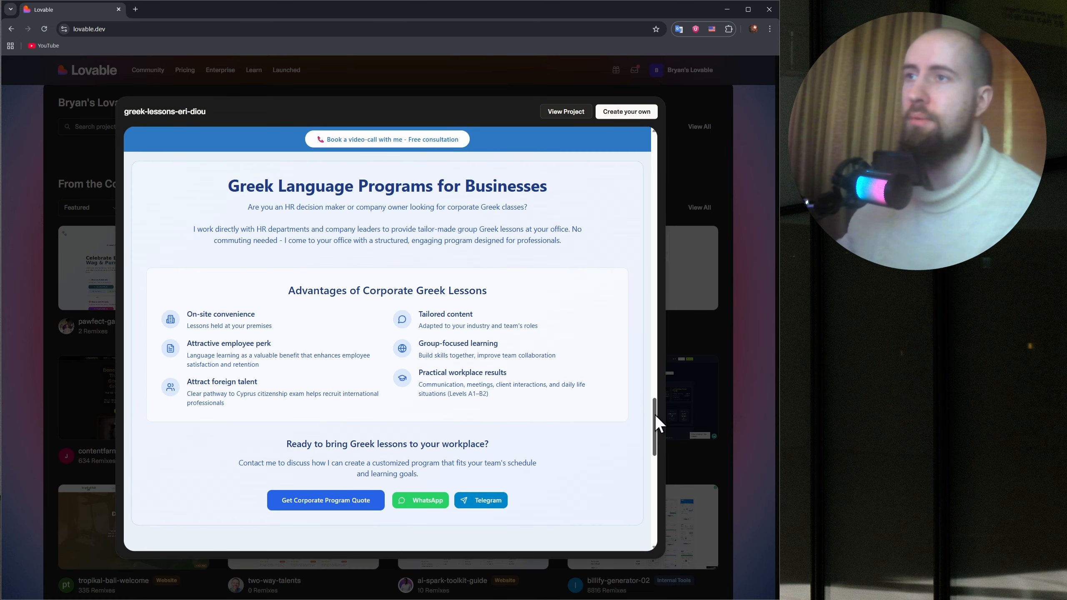
{"action": "left_click_drag", "start_coordinate": [656, 415], "coordinate": [639, 159]}
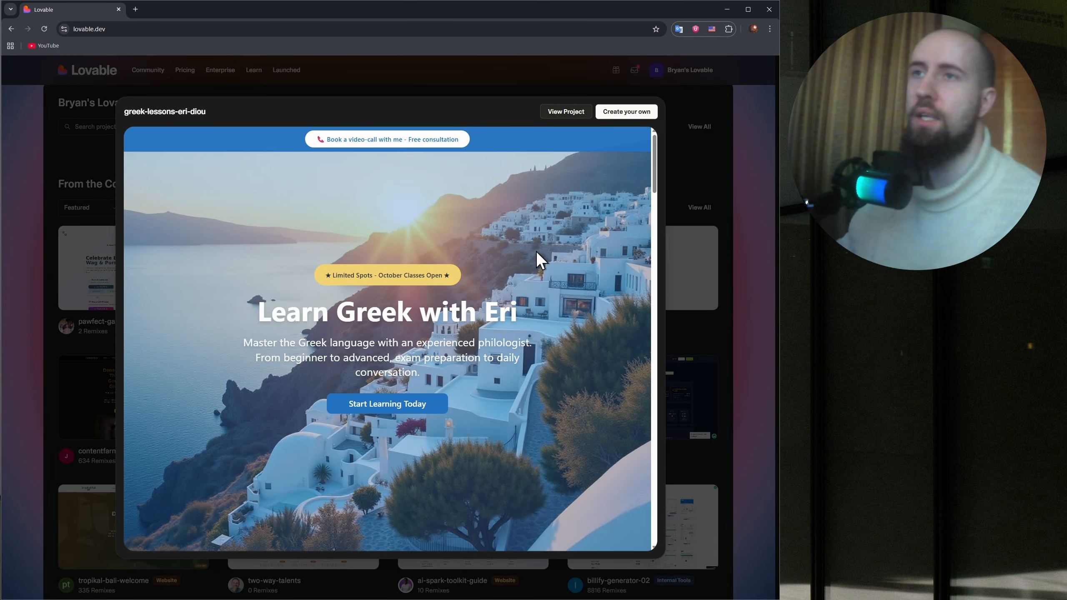
Open the Greek lessons project on its own full page and look through the site.
{"action": "left_click", "coordinate": [554, 112]}
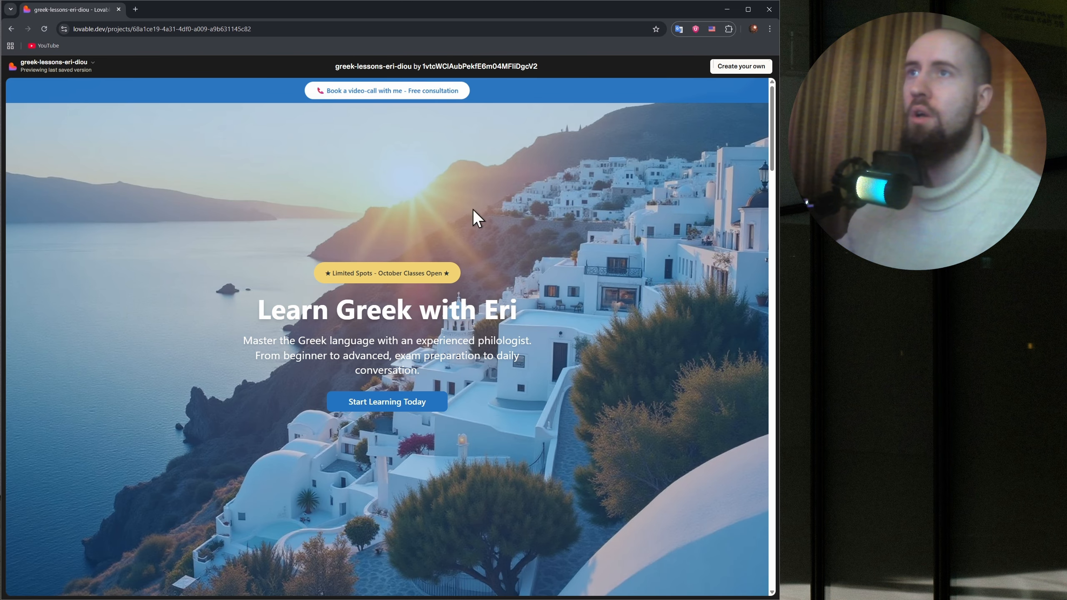
{"action": "scroll", "coordinate": [467, 216], "scroll_direction": "down", "scroll_amount": 5}
{"action": "scroll", "coordinate": [449, 210], "scroll_direction": "up", "scroll_amount": 5}
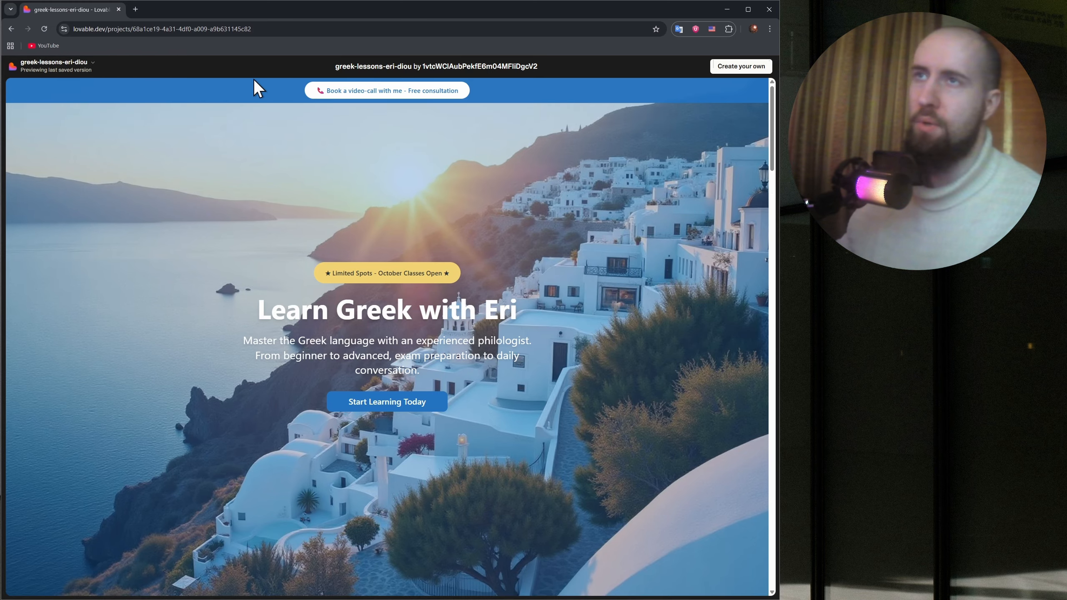
Return to the Lovable homepage and look through the community project gallery down to its end.
{"action": "left_click", "coordinate": [742, 67]}
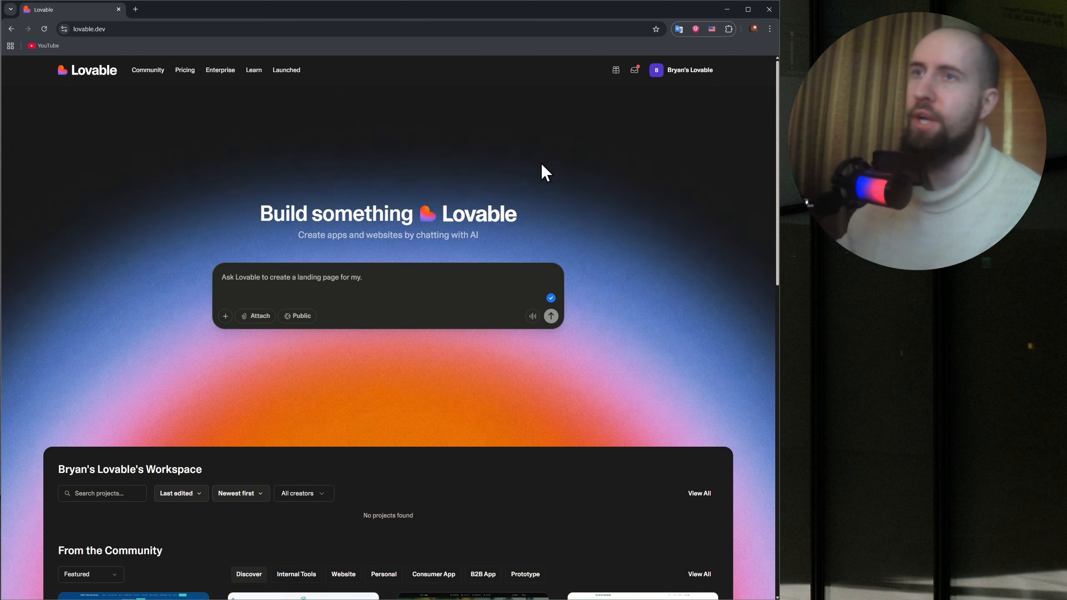
{"action": "scroll", "coordinate": [465, 252], "scroll_direction": "down", "scroll_amount": 12}
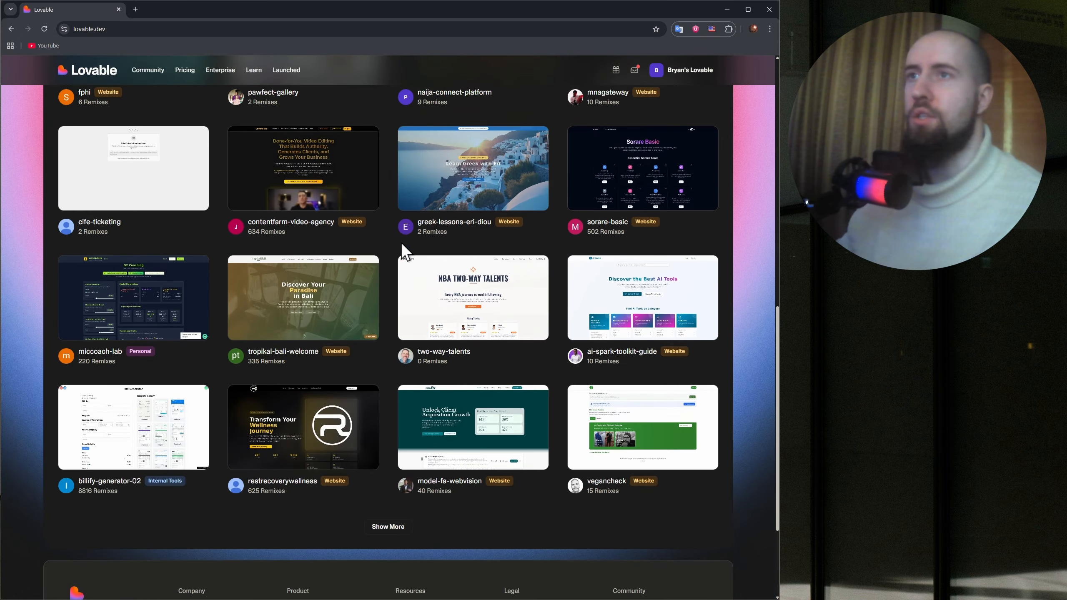
{"action": "scroll", "coordinate": [441, 246], "scroll_direction": "down", "scroll_amount": 4}
{"action": "scroll", "coordinate": [506, 257], "scroll_direction": "up", "scroll_amount": 15}
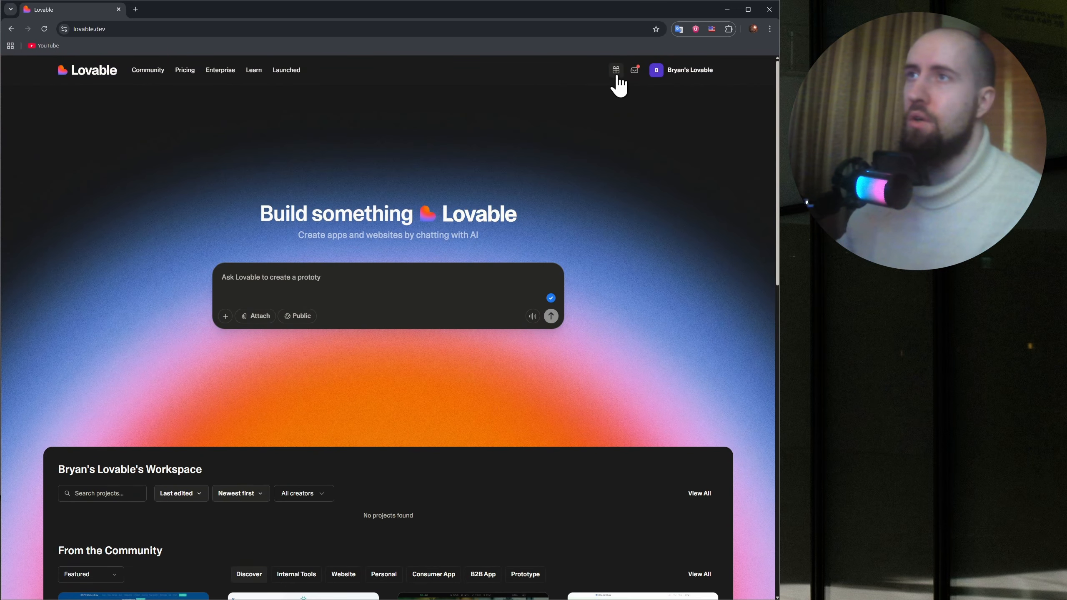
View the invite offer for earning free credits, close it, and open the What's new announcements.
{"action": "left_click", "coordinate": [616, 70]}
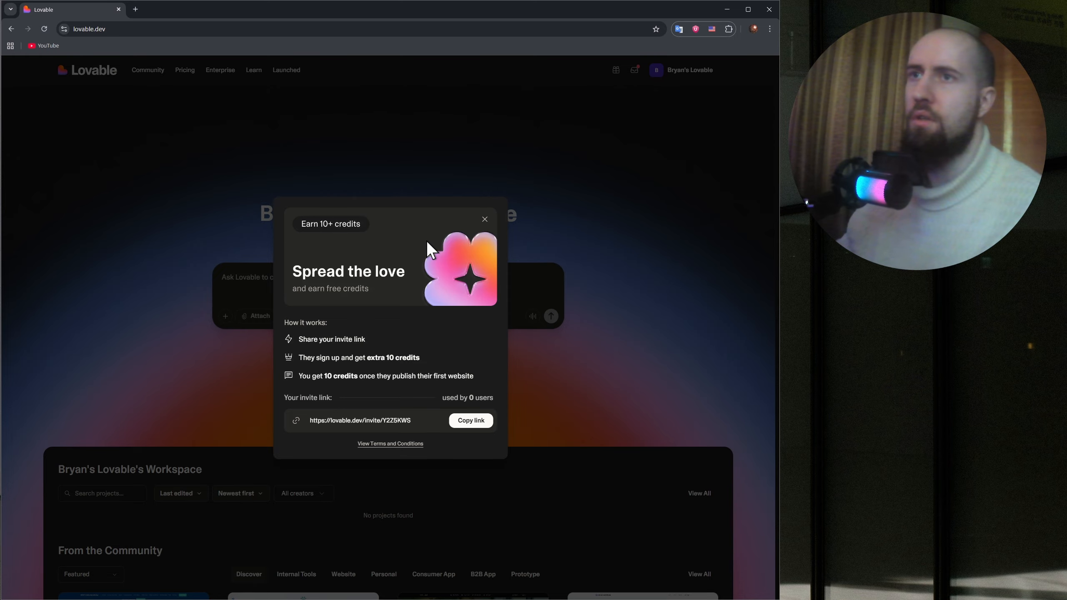
{"action": "left_click", "coordinate": [483, 220]}
{"action": "left_click", "coordinate": [635, 69]}
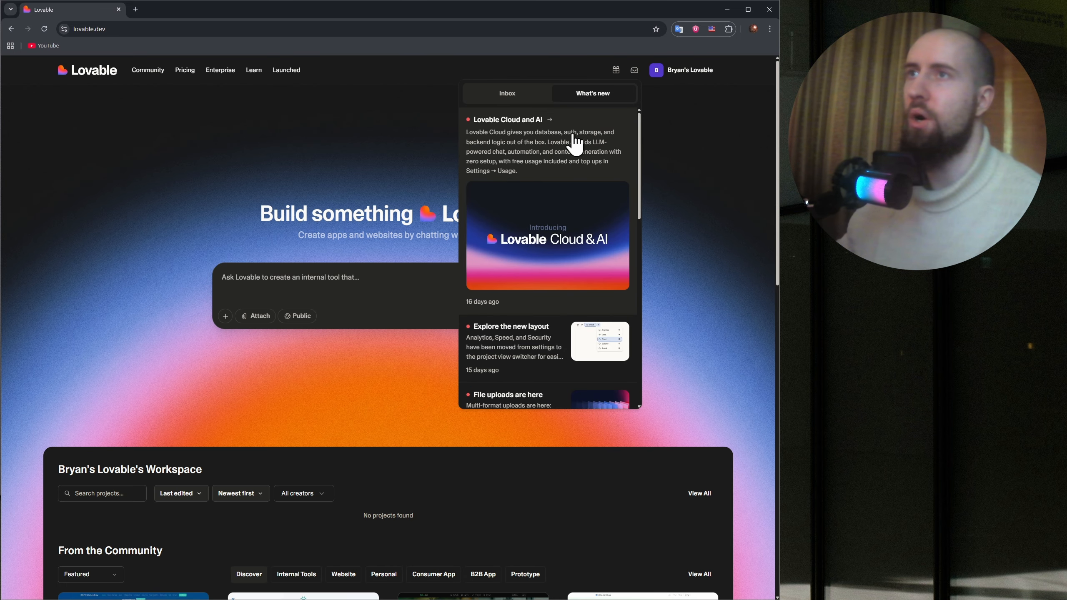
Close the announcements, review the account menu's plan, credits, workspace and help entries, and close it.
{"action": "left_click", "coordinate": [705, 178]}
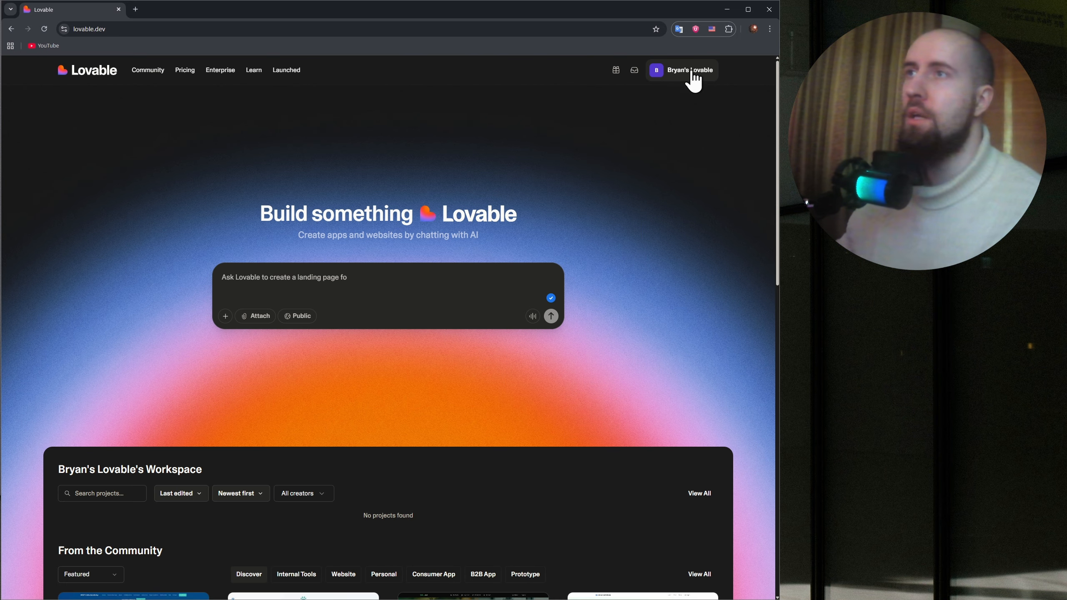
{"action": "left_click", "coordinate": [693, 77]}
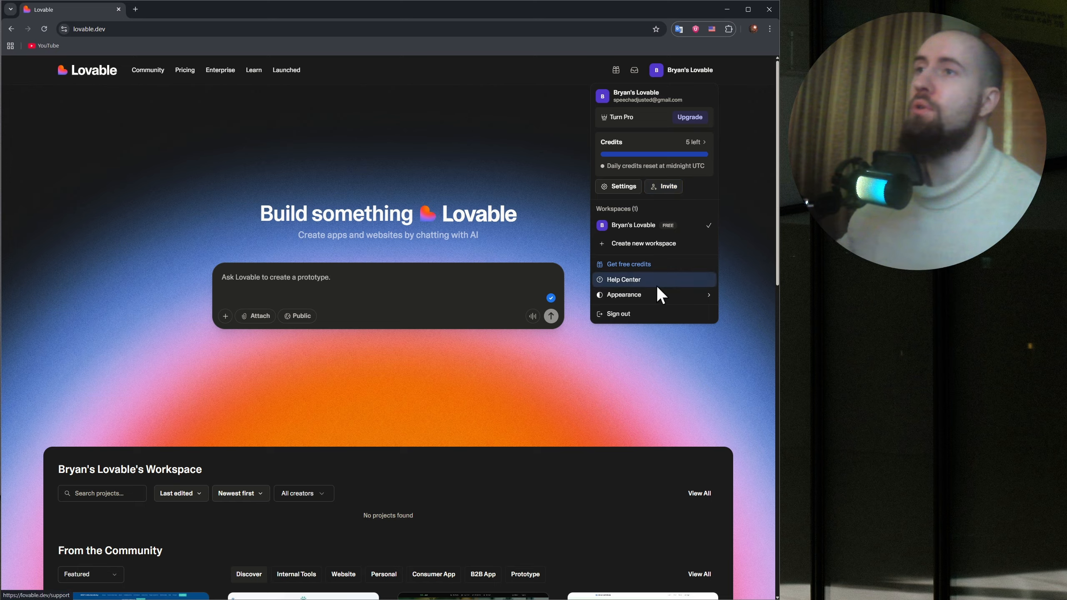
{"action": "mouse_move", "coordinate": [594, 292]}
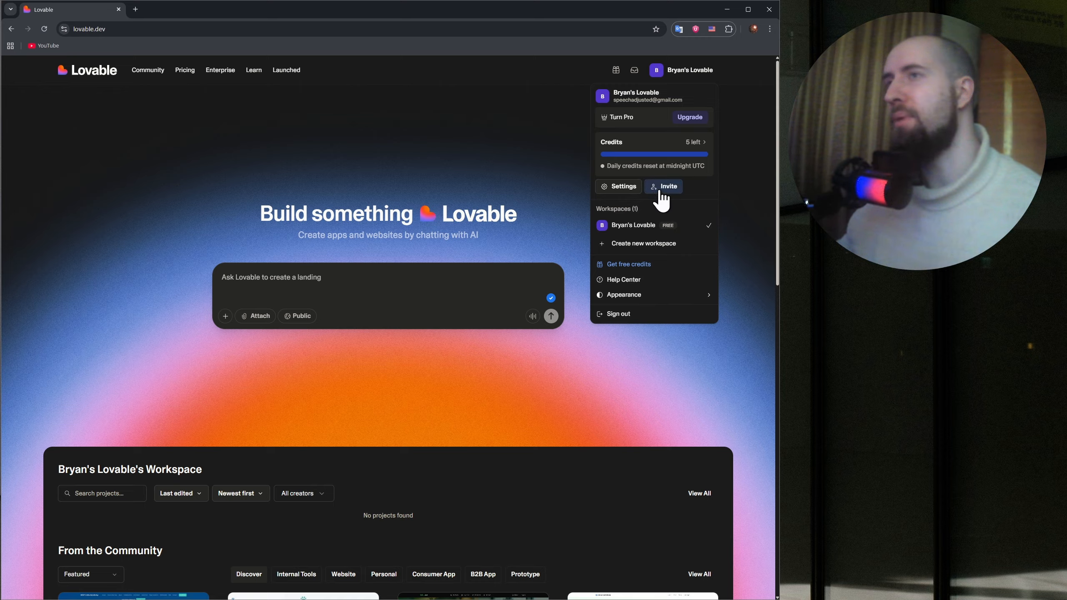
{"action": "mouse_move", "coordinate": [666, 143]}
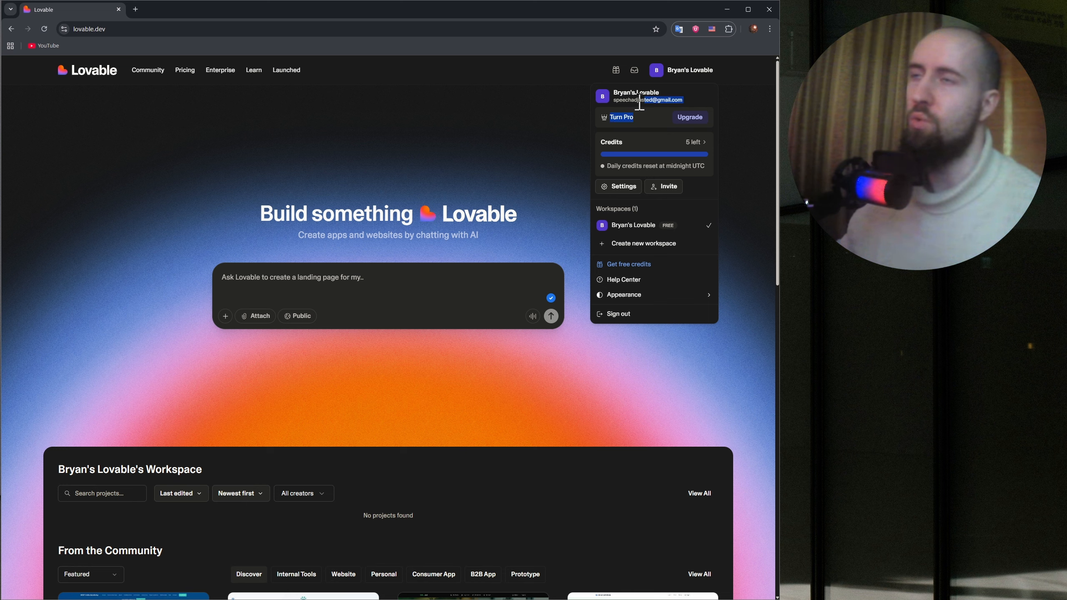
{"action": "left_click", "coordinate": [534, 131]}
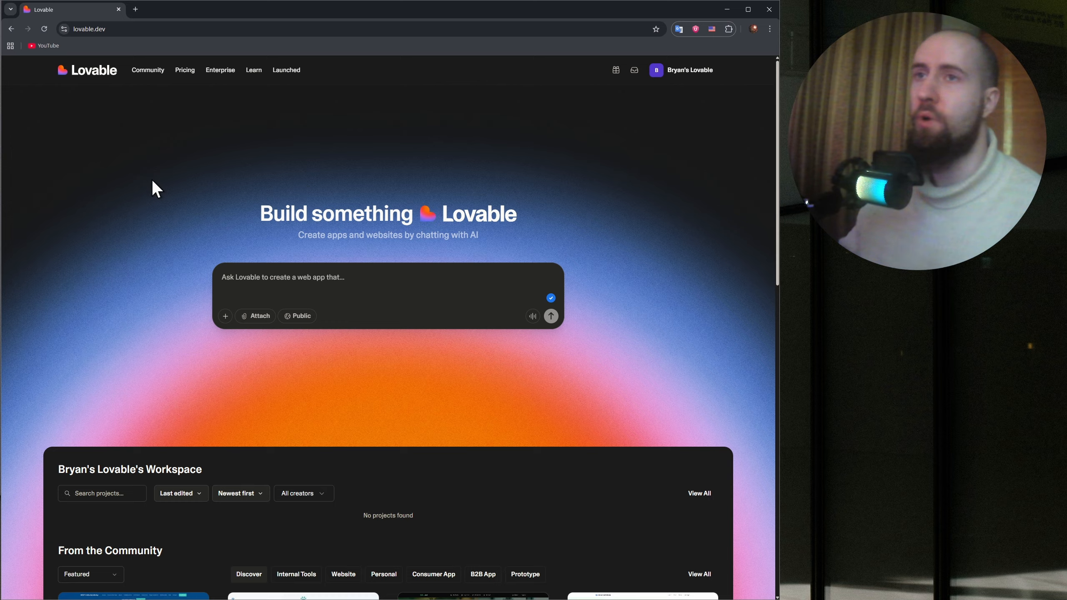
View the prompt box's extra options for screenshots, Figma import and database connection, and close the list.
{"action": "left_click", "coordinate": [342, 284]}
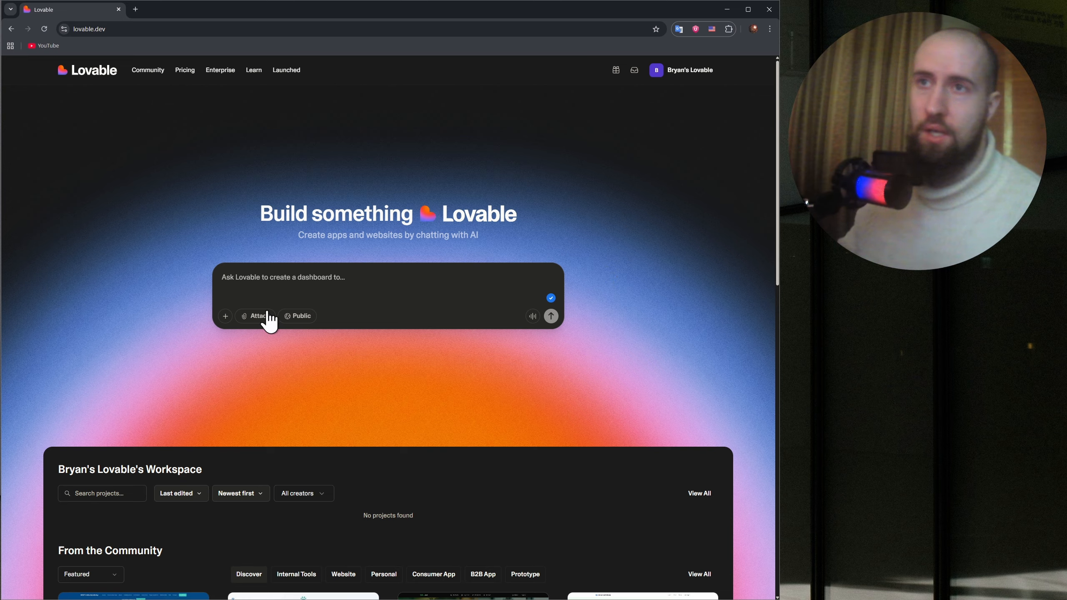
{"action": "left_click", "coordinate": [226, 316]}
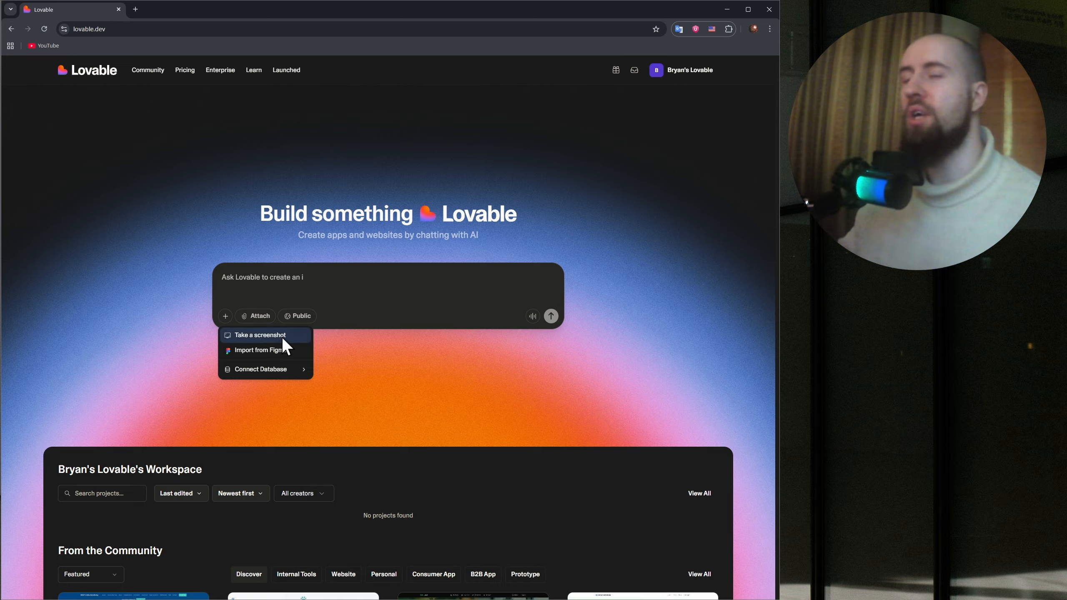
{"action": "left_click", "coordinate": [349, 339]}
Follow the Import from Figma option to the Builder.io plugin page, check its Open in Figma sign-up, and return to Lovable.
{"action": "left_click", "coordinate": [224, 317]}
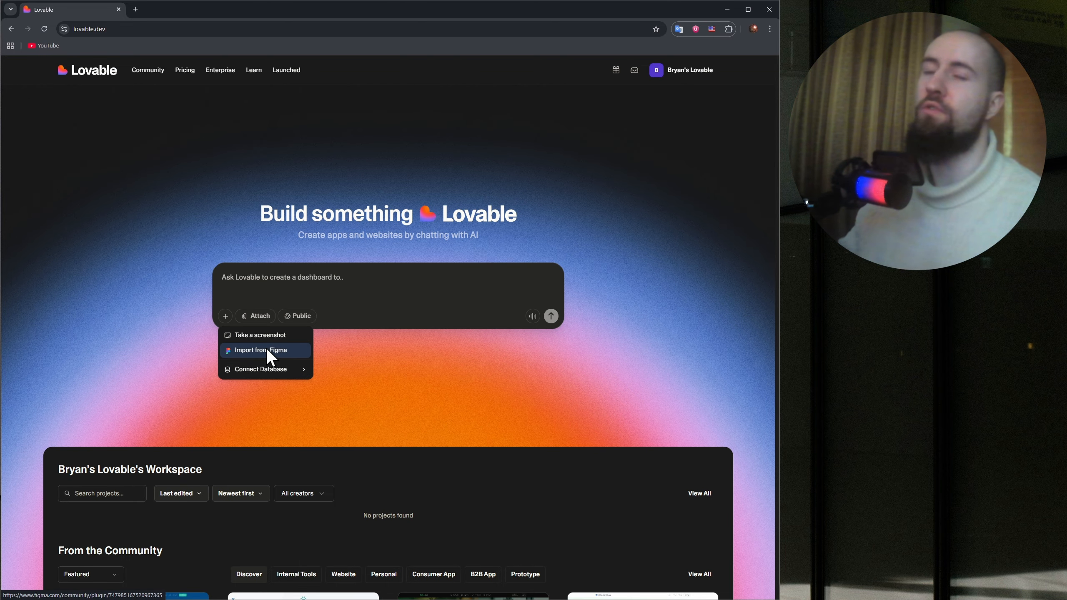
{"action": "left_click", "coordinate": [279, 349]}
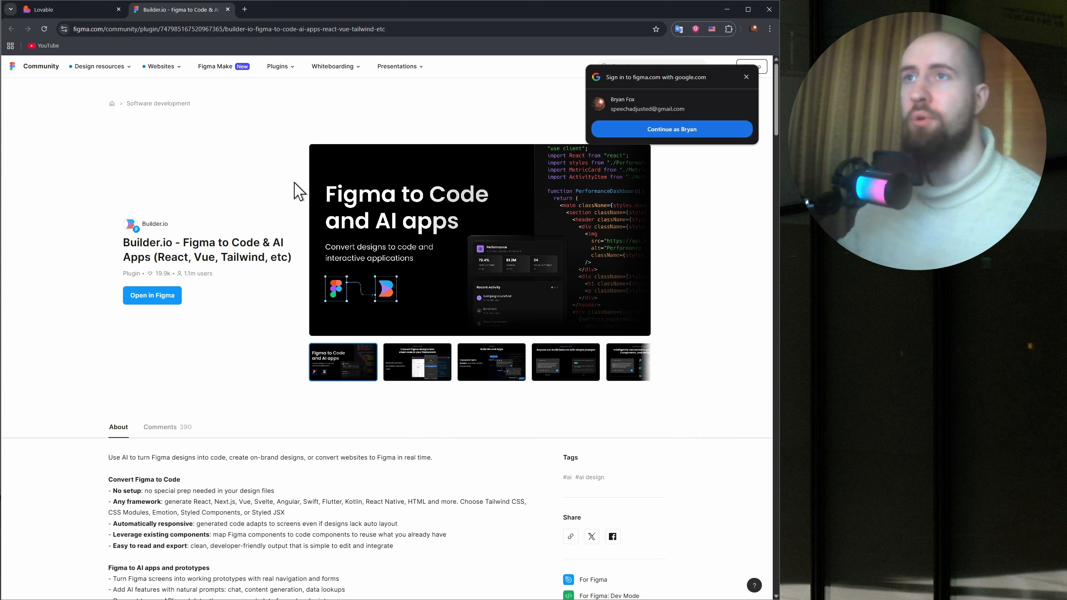
{"action": "left_click", "coordinate": [747, 78]}
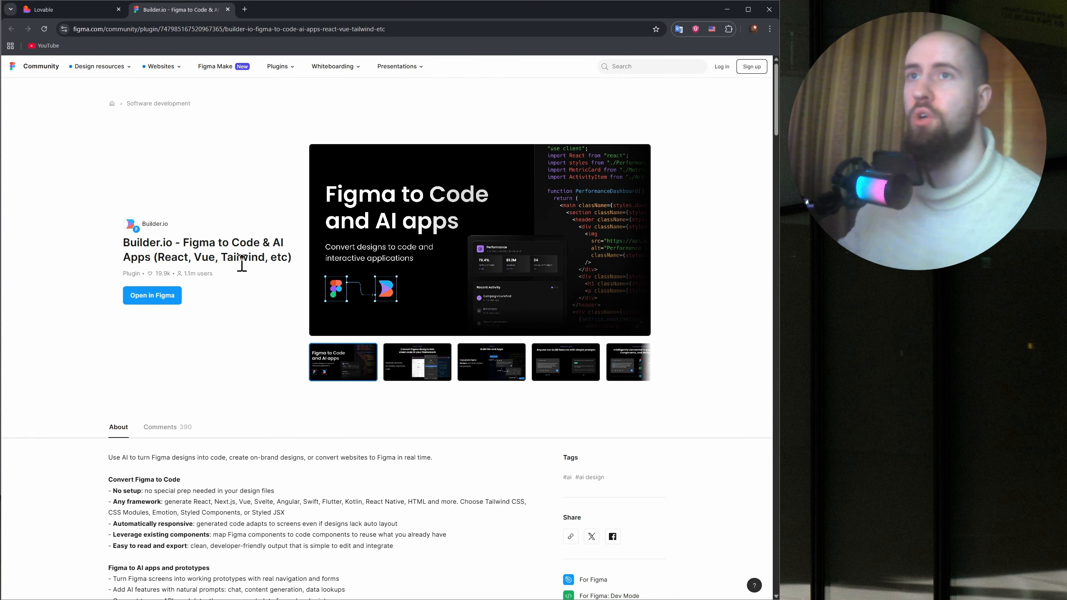
{"action": "left_click", "coordinate": [159, 297]}
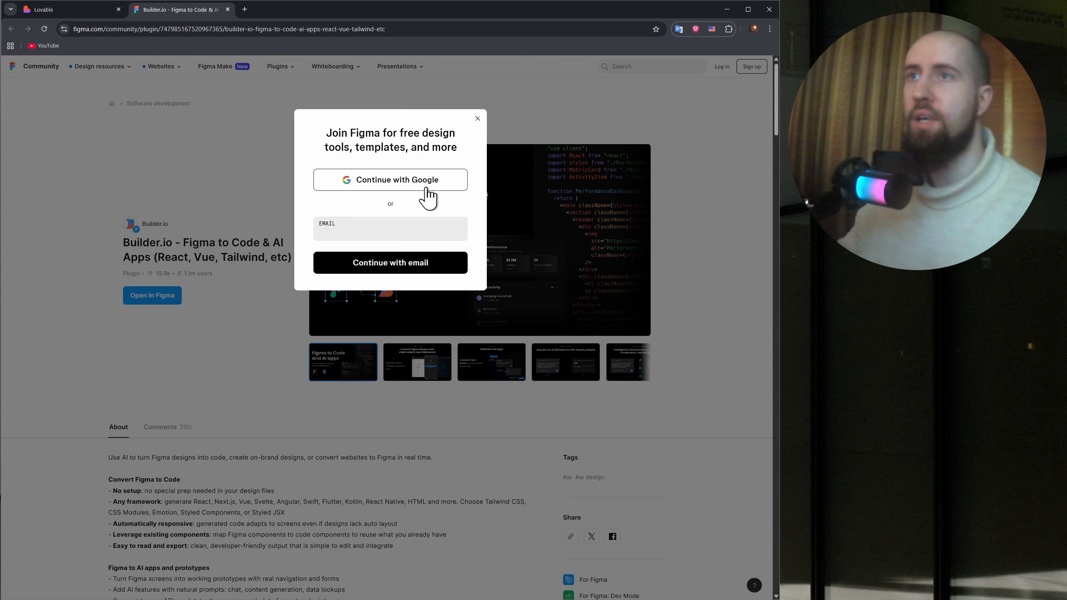
{"action": "left_click", "coordinate": [227, 9]}
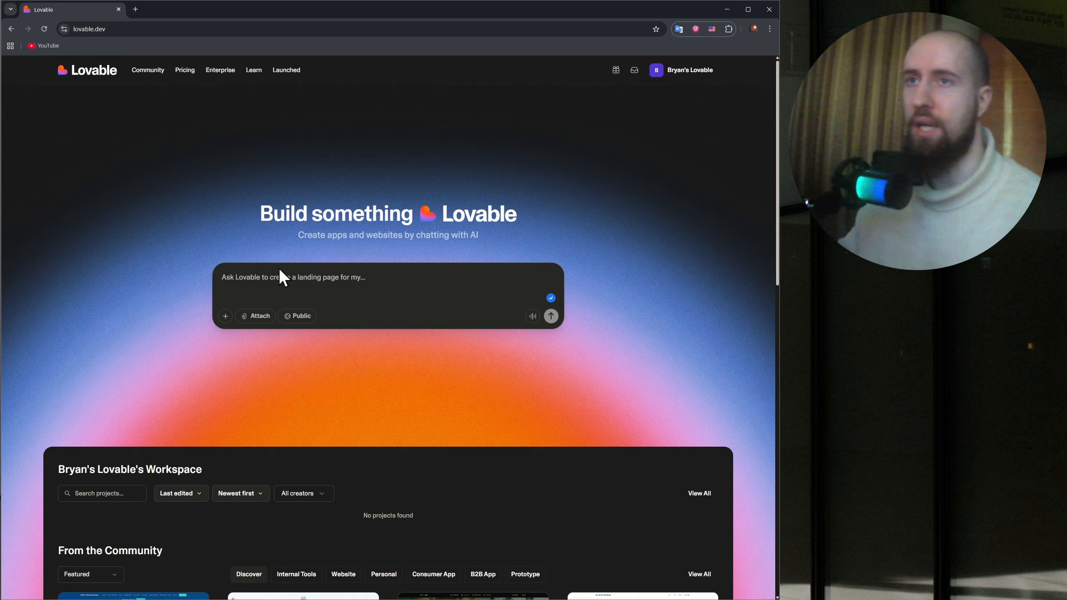
View the prompt box's database connection choices and the Public, Workspace and Personal visibility options, leaving both unchanged.
{"action": "left_click", "coordinate": [225, 316]}
{"action": "mouse_move", "coordinate": [272, 370]}
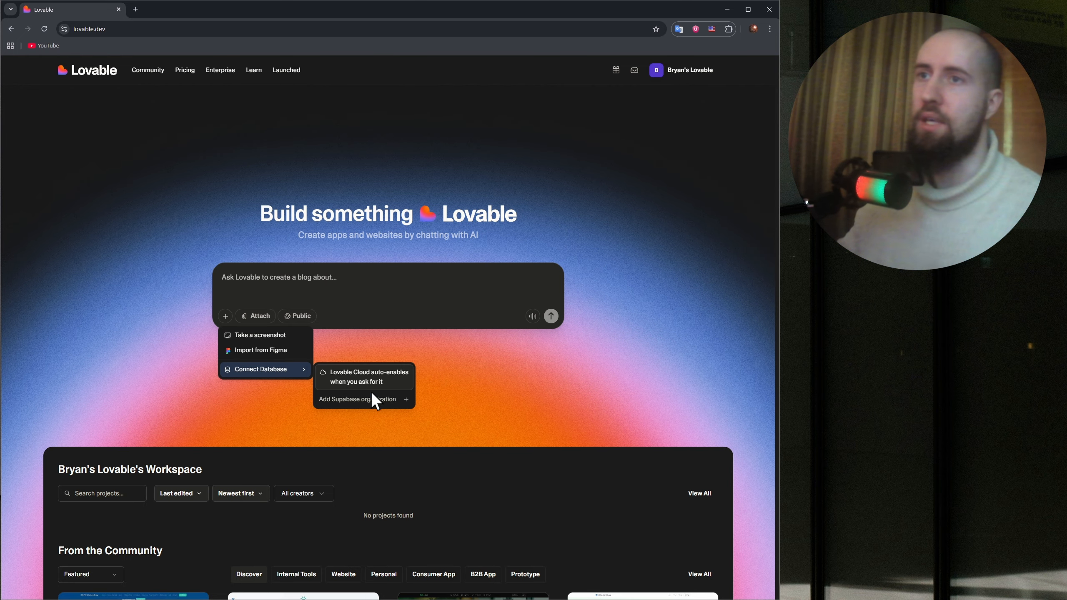
{"action": "left_click", "coordinate": [258, 403]}
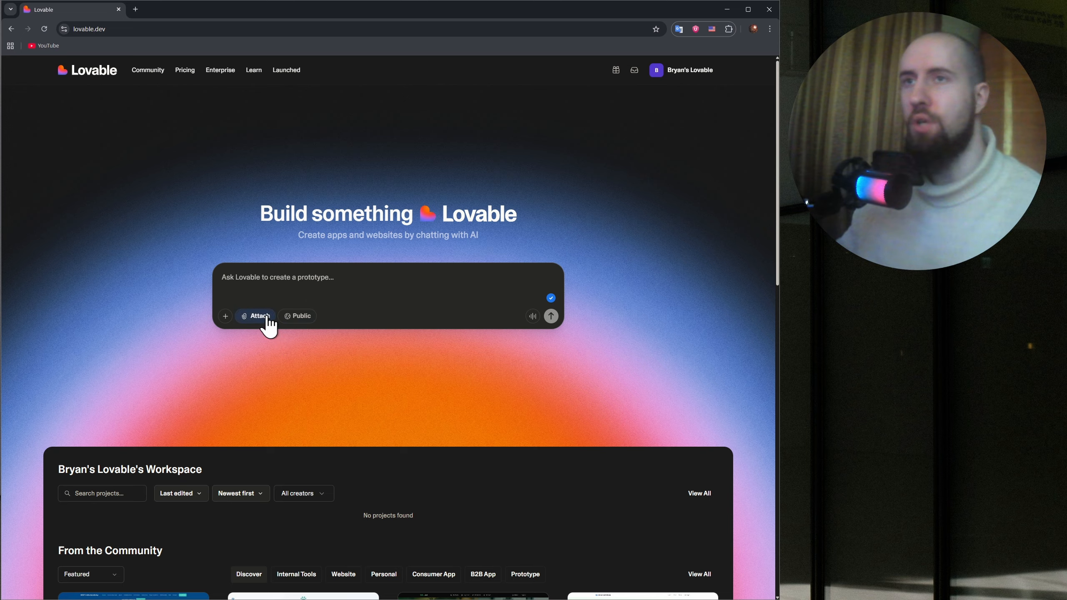
{"action": "left_click", "coordinate": [304, 319]}
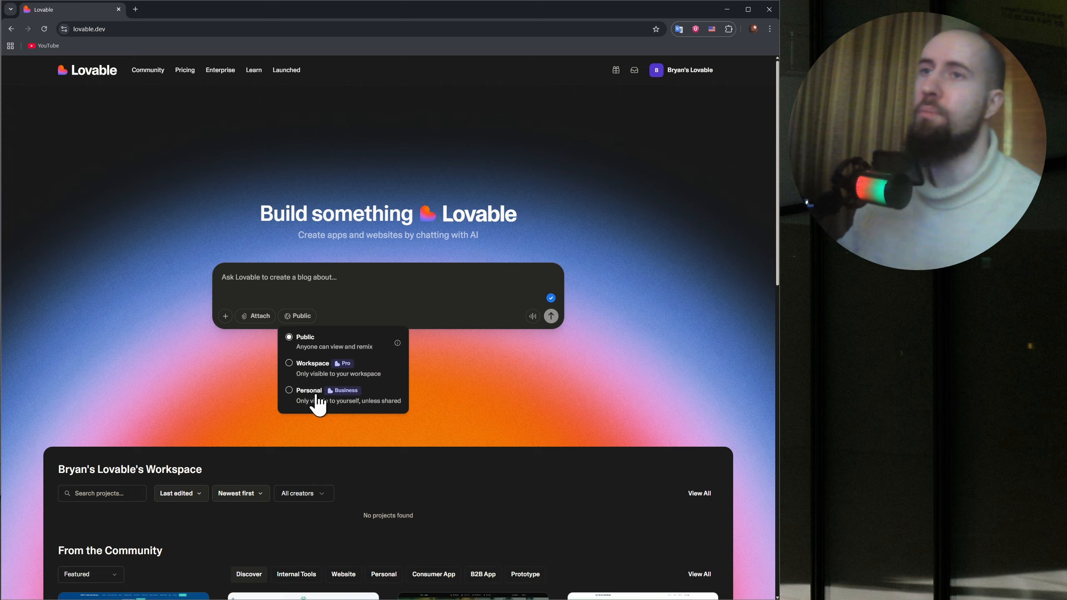
{"action": "left_click", "coordinate": [458, 382]}
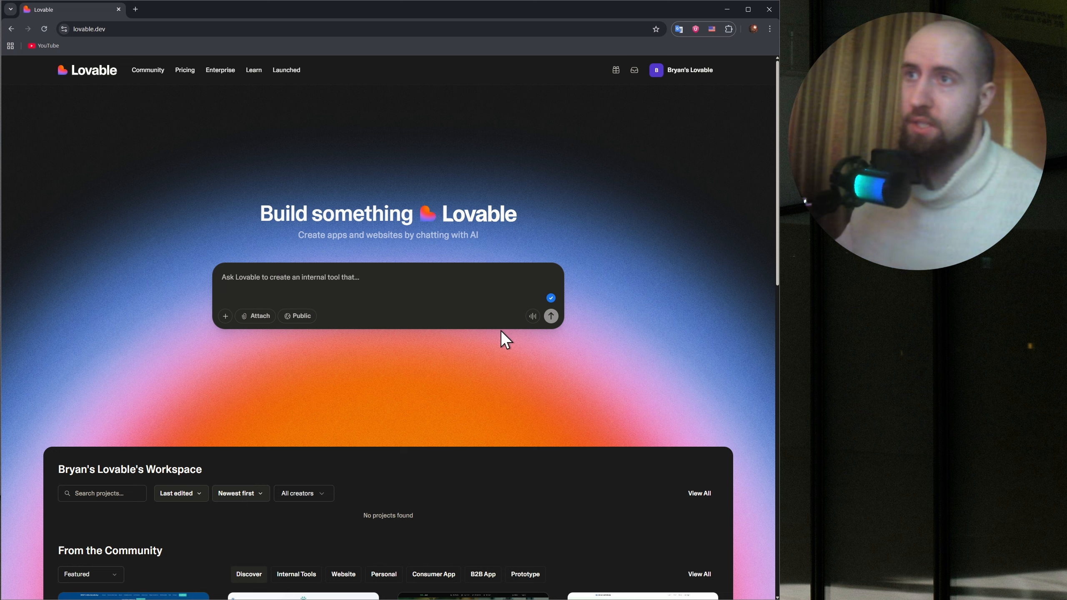
Dictate a sample prompt with the microphone and clear the dictated text.
{"action": "left_click", "coordinate": [533, 315]}
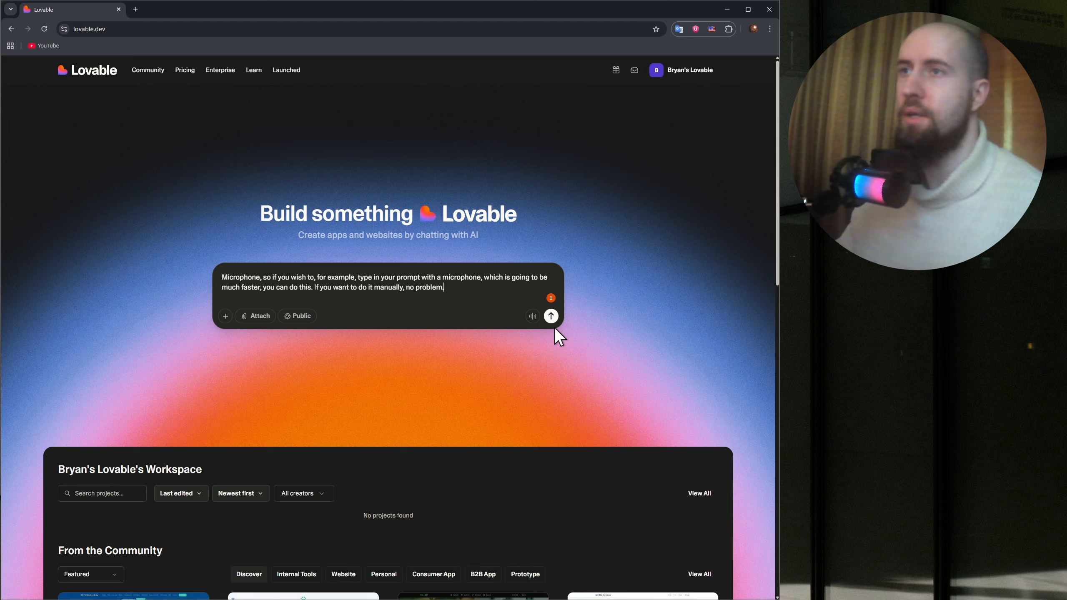
{"action": "left_click_drag", "start_coordinate": [454, 294], "coordinate": [191, 279]}
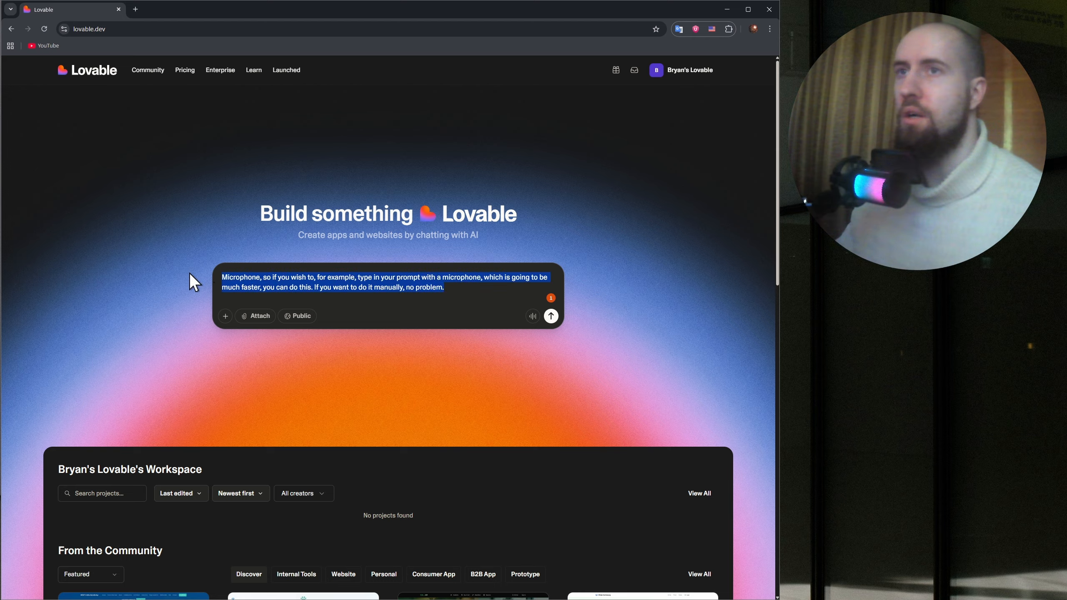
{"action": "key", "text": "BackSpace"}
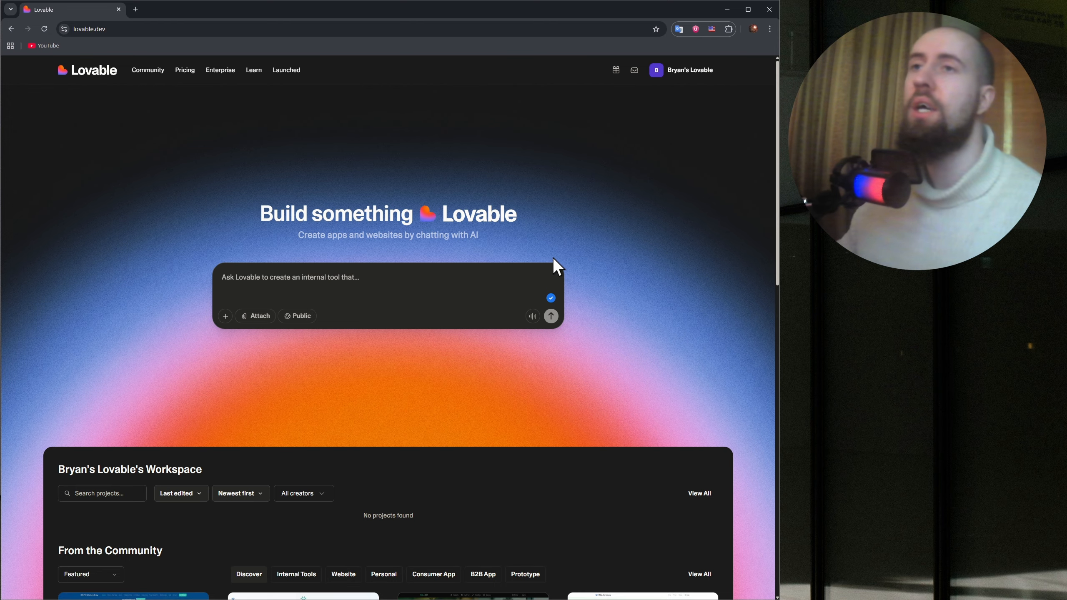
Paste and submit the prompt for a gamey, interactive video game blog with clickable buttons and separate tech, gaming news and popular games sections.
{"action": "scroll", "coordinate": [636, 290], "scroll_direction": "down", "scroll_amount": 8}
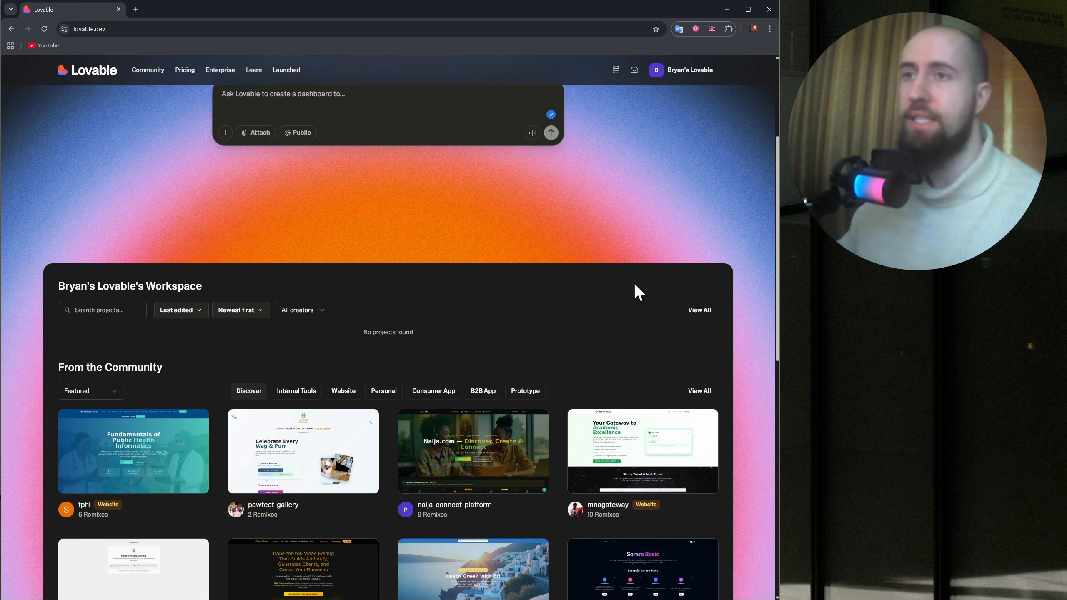
{"action": "scroll", "coordinate": [655, 270], "scroll_direction": "up", "scroll_amount": 7}
{"action": "scroll", "coordinate": [656, 275], "scroll_direction": "up", "scroll_amount": 1}
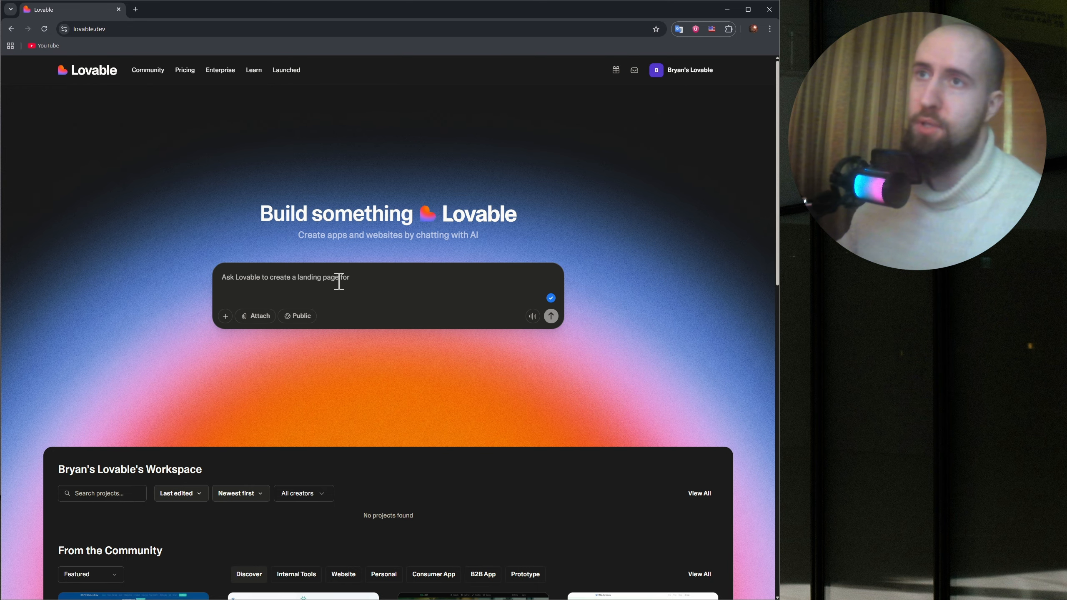
{"action": "type", "text": "i need you to generate me a blog about video games.  it should include the news about gaming industry, latest games releasing, developer and publisher news, both AAA & indie game scene, also the tech news, the PC hardware for gaming news, etc. new gpus, cpus, ram etc for gaming. the website should look gamey, fun engaging and interactive so the visitor enjoys their experience with the website. buttons need to be clickable, website should have adequate sections, for example the tech and gaming news should be separate, popular games should be shows as a separate section, etc."}
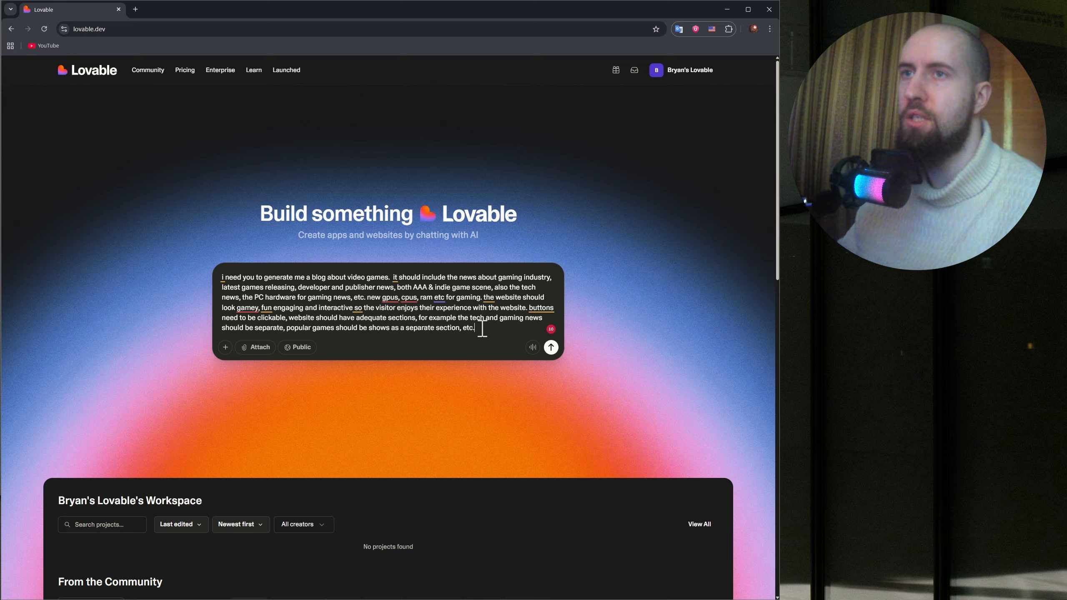
{"action": "left_click_drag", "start_coordinate": [482, 329], "coordinate": [588, 290]}
{"action": "left_click", "coordinate": [660, 327]}
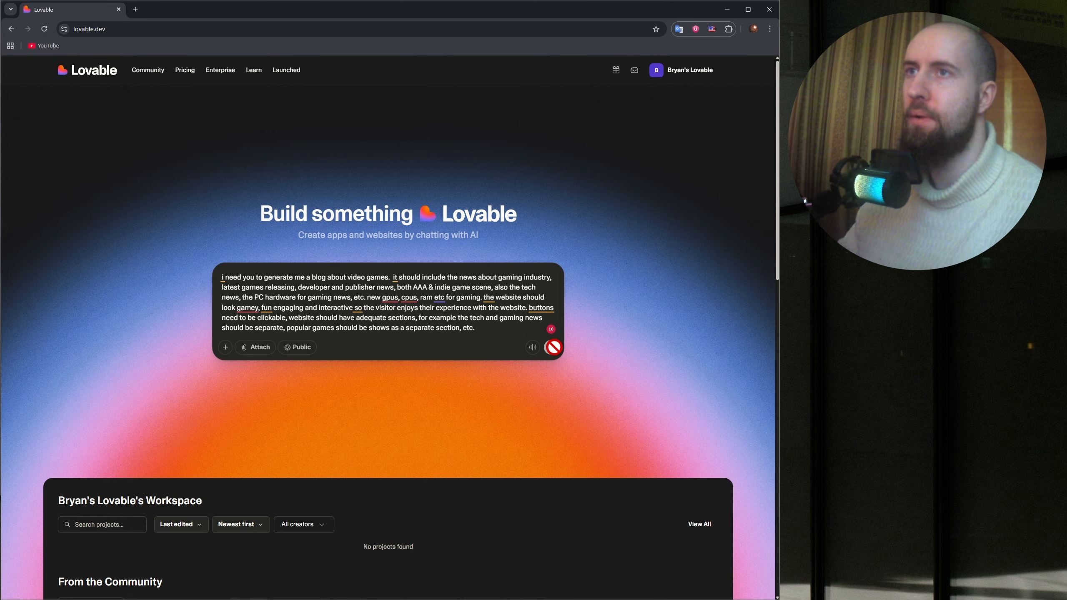
{"action": "key", "text": "Return"}
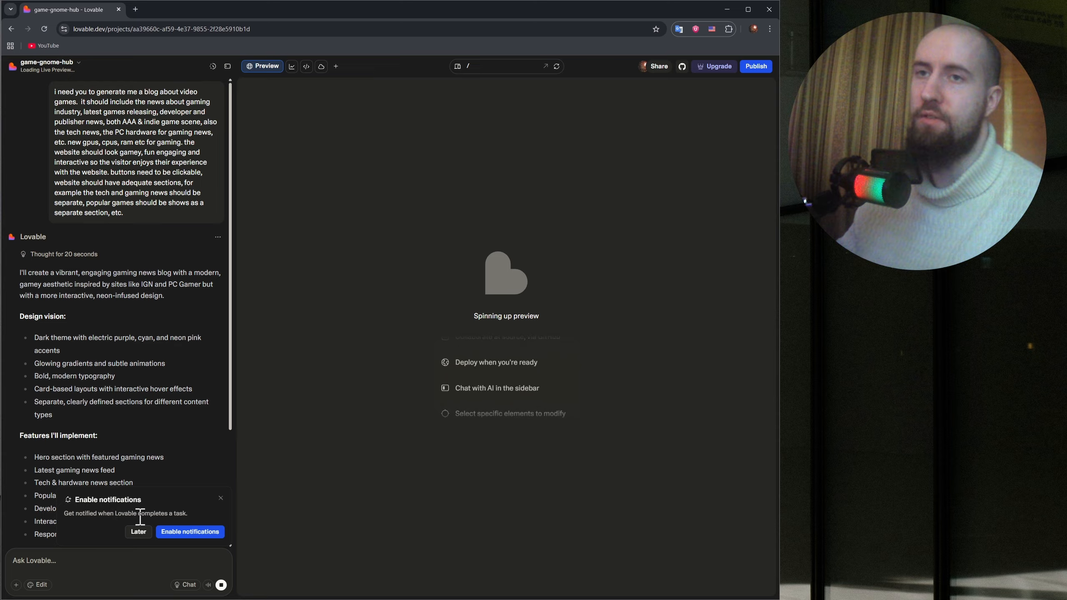
Postpone enabling notifications and read Lovable's plan for the blog, covering its design vision, features to implement and design elements.
{"action": "left_click", "coordinate": [138, 532]}
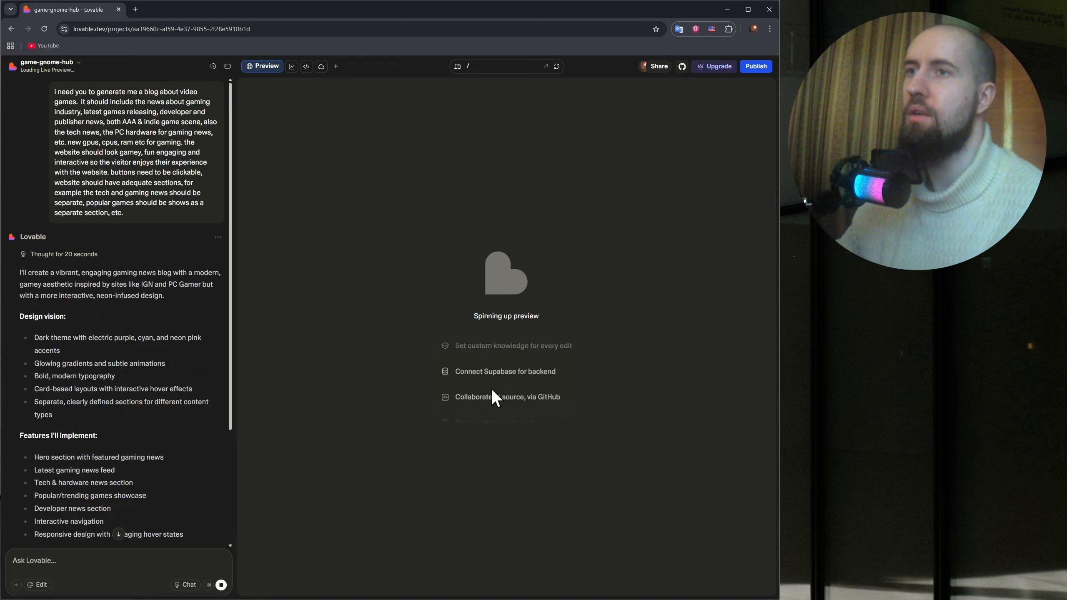
{"action": "scroll", "coordinate": [216, 339], "scroll_direction": "down", "scroll_amount": 4}
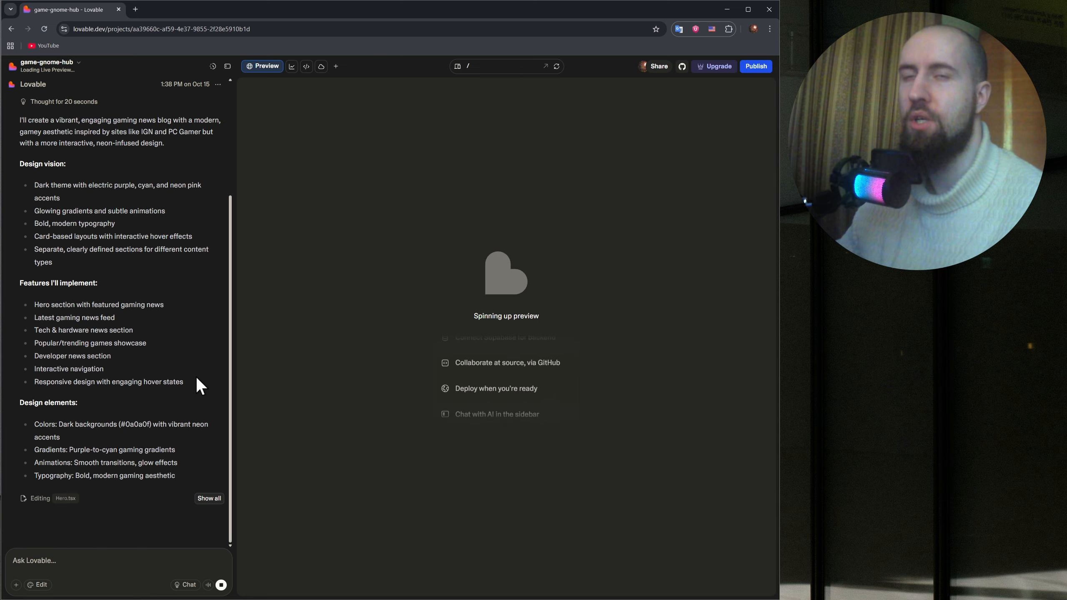
{"action": "scroll", "coordinate": [196, 377], "scroll_direction": "up", "scroll_amount": 5}
{"action": "scroll", "coordinate": [200, 374], "scroll_direction": "down", "scroll_amount": 5}
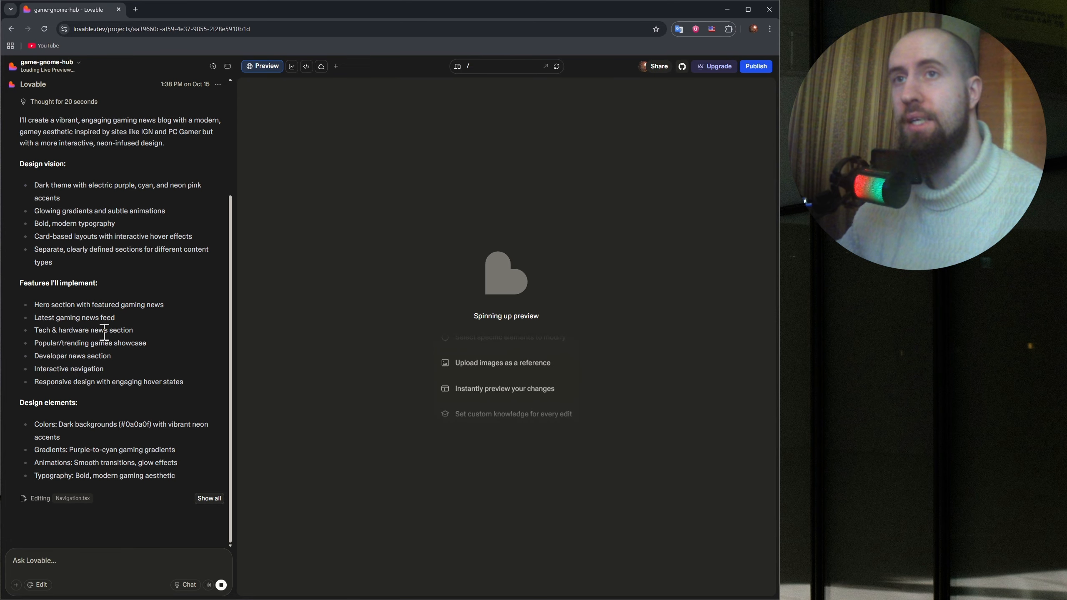
{"action": "left_click_drag", "start_coordinate": [34, 302], "coordinate": [183, 386]}
{"action": "left_click", "coordinate": [175, 350]}
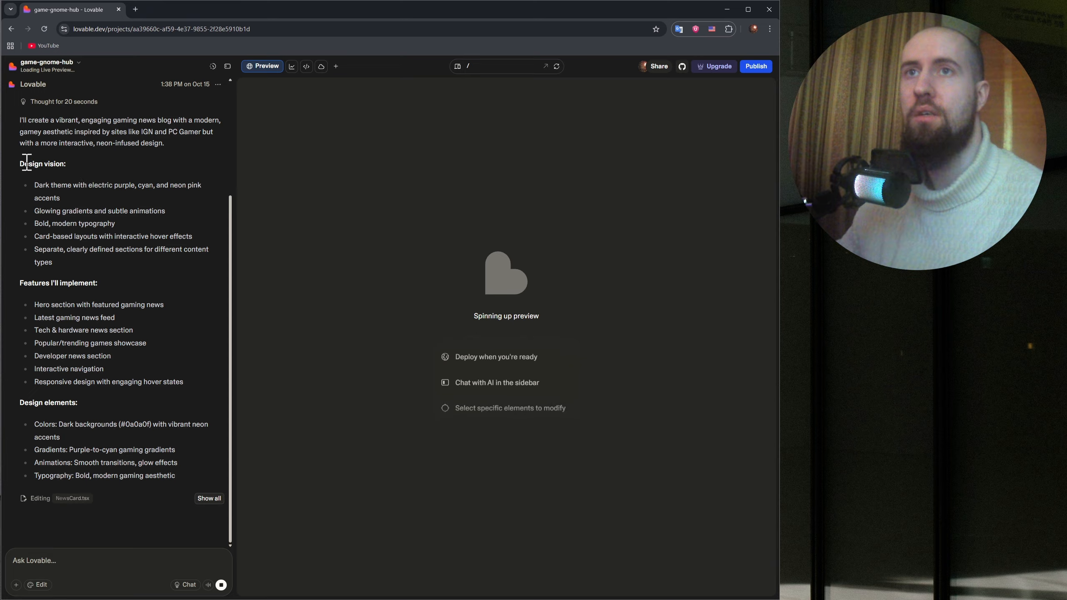
{"action": "left_click_drag", "start_coordinate": [35, 186], "coordinate": [117, 280]}
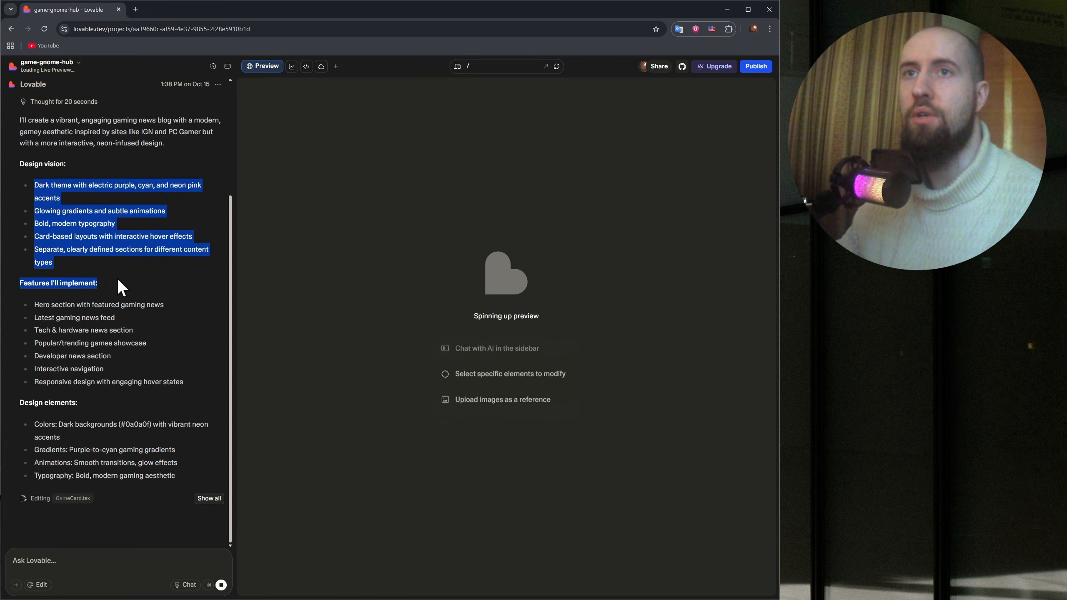
{"action": "left_click", "coordinate": [160, 269]}
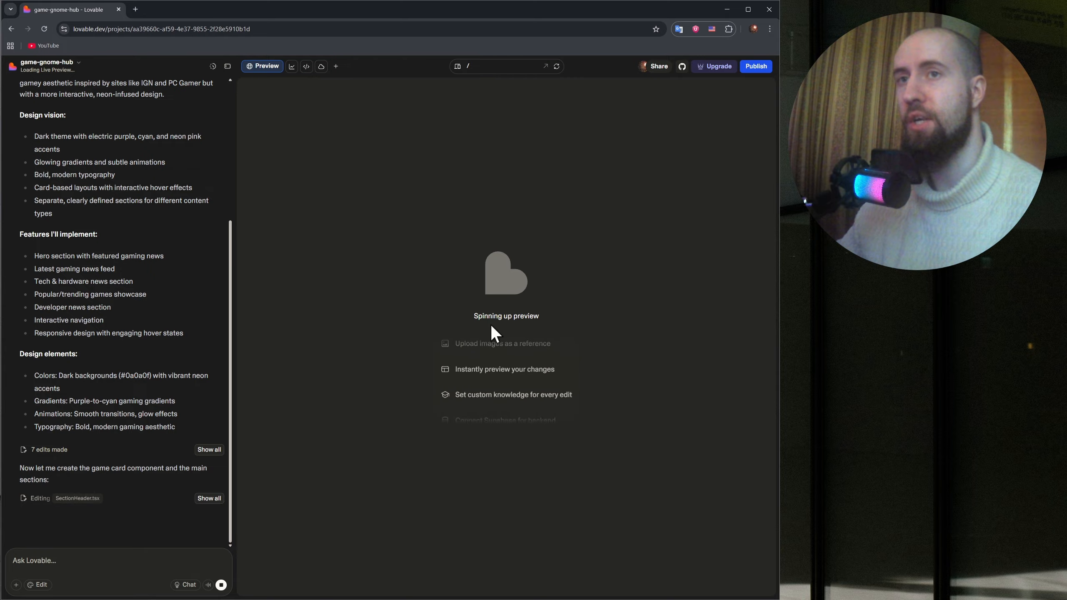
Look over the generated gaming blog's landing section in the preview, including its site name and headline.
{"action": "left_click", "coordinate": [51, 560]}
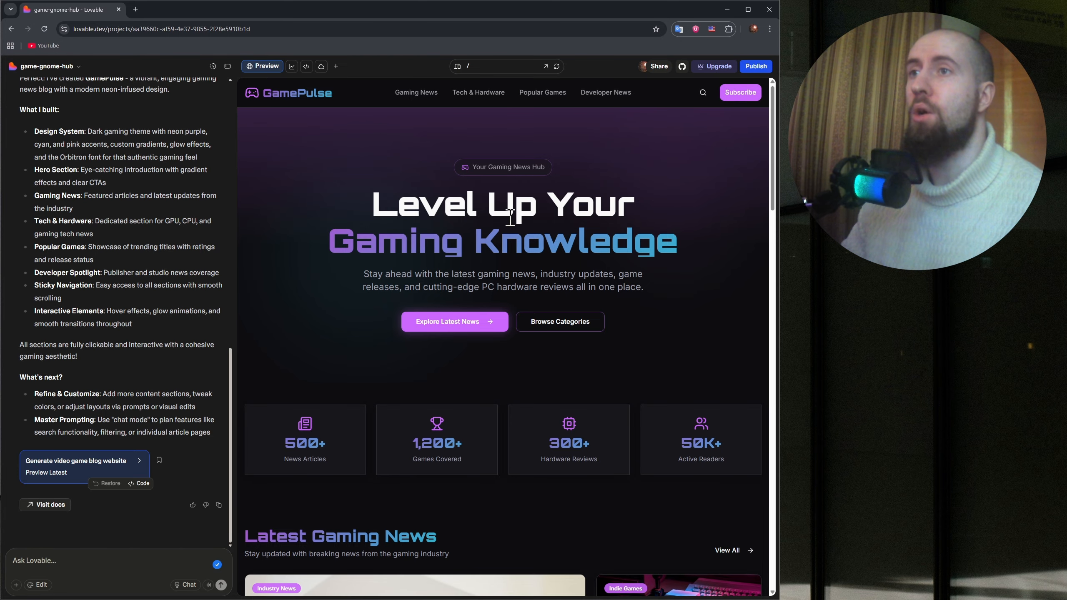
{"action": "scroll", "coordinate": [243, 311], "scroll_direction": "down", "scroll_amount": 1}
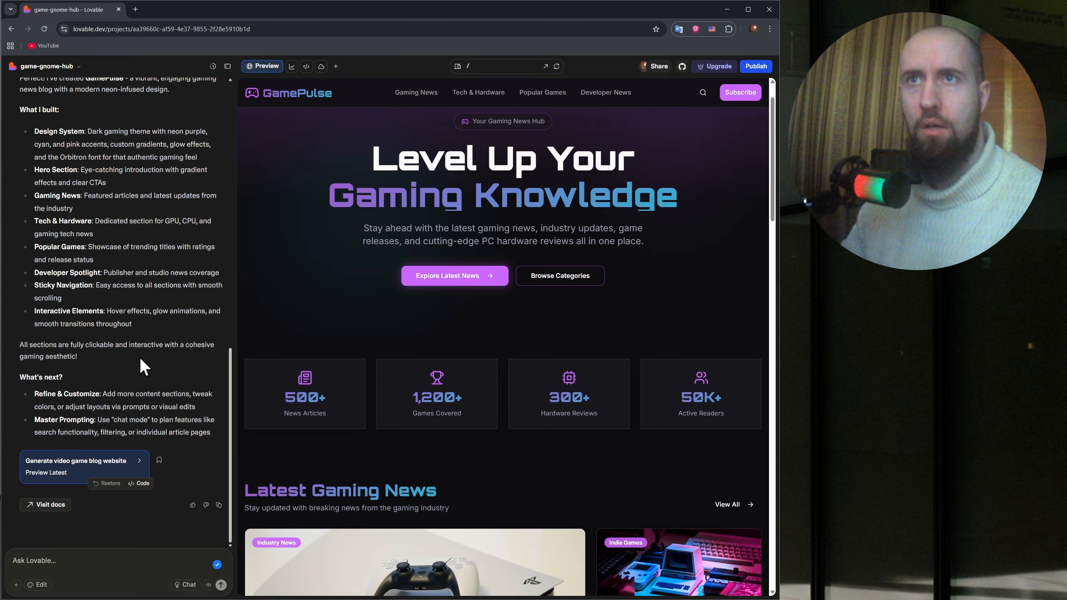
{"action": "scroll", "coordinate": [460, 319], "scroll_direction": "up", "scroll_amount": 1}
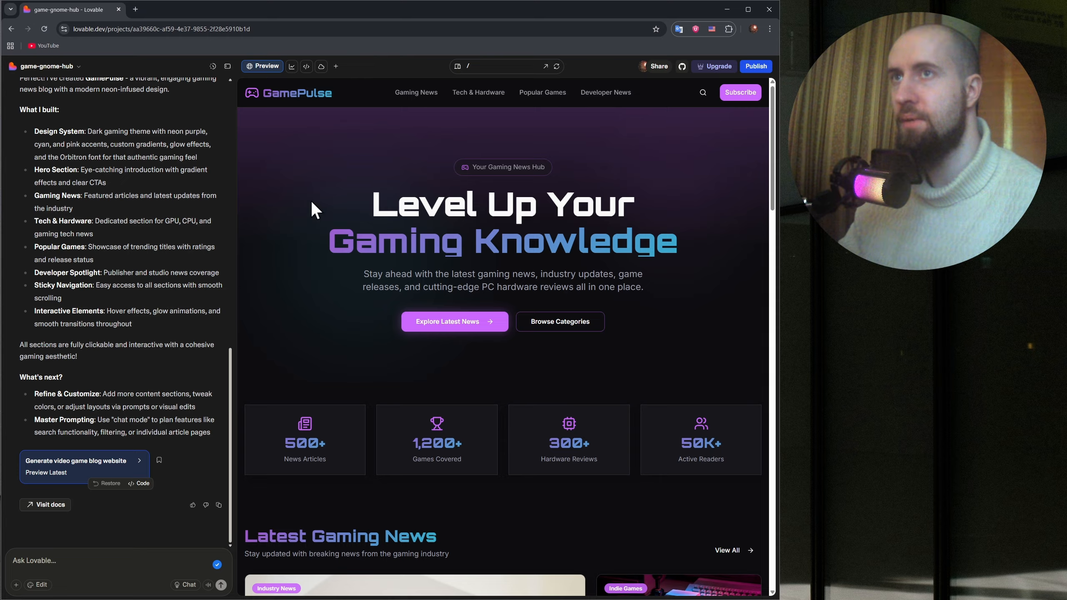
{"action": "left_click_drag", "start_coordinate": [332, 94], "coordinate": [264, 96]}
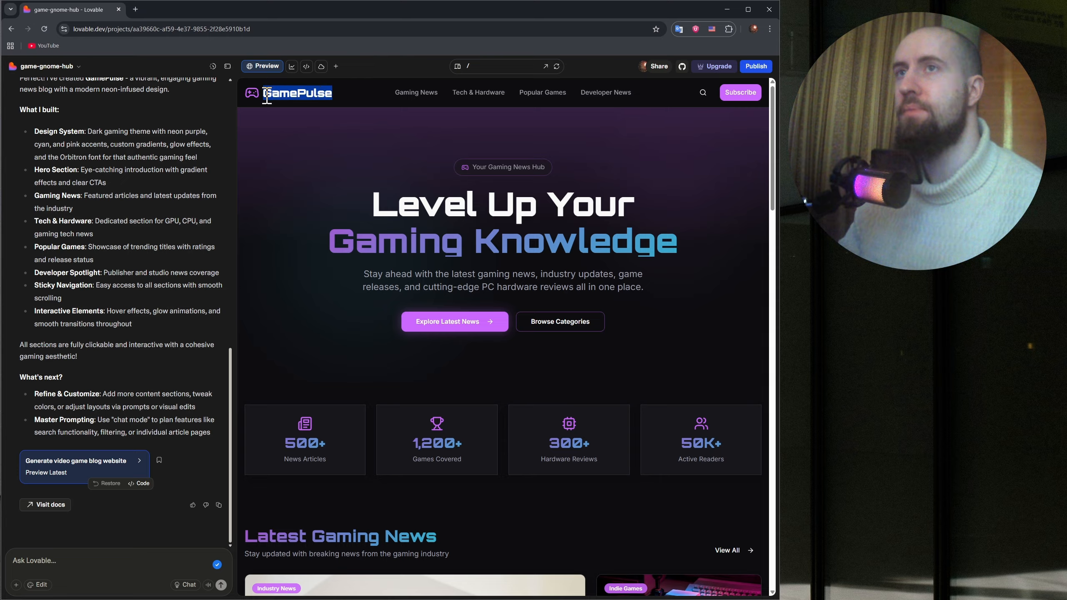
{"action": "left_click", "coordinate": [286, 142]}
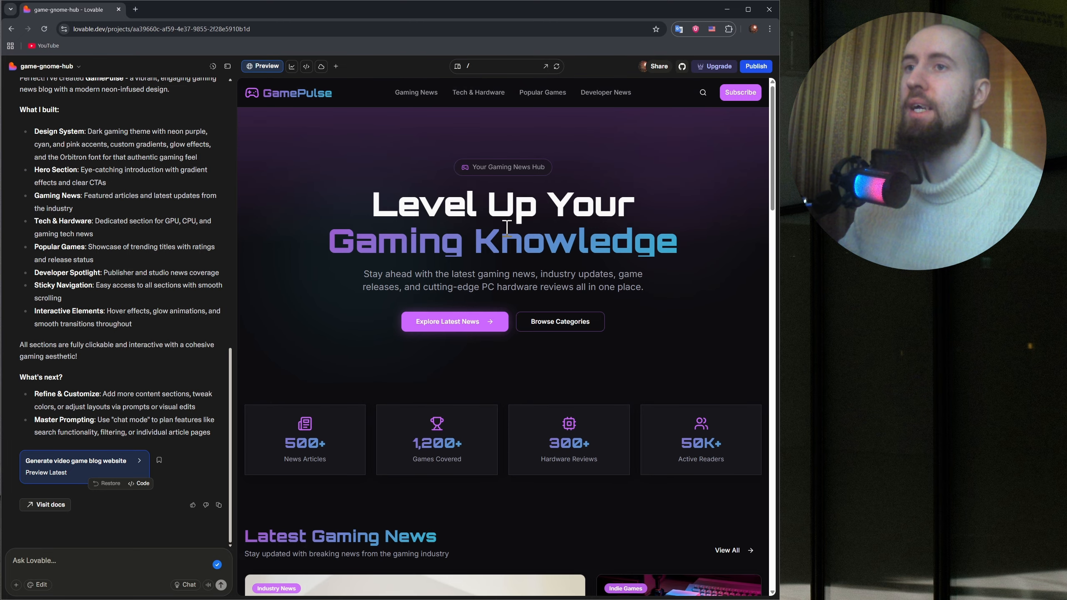
Look over the whole generated blog page, from the hero and statistics cards through Latest Gaming News to Developer Spotlight and the footer.
{"action": "scroll", "coordinate": [507, 229], "scroll_direction": "down", "scroll_amount": 3}
{"action": "scroll", "coordinate": [505, 244], "scroll_direction": "up", "scroll_amount": 3}
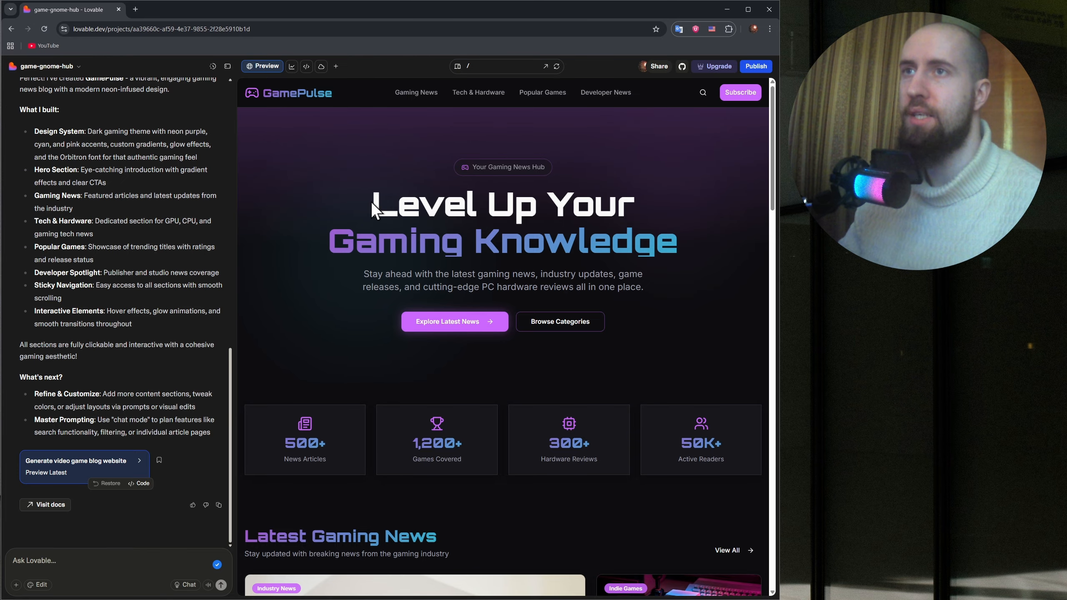
{"action": "scroll", "coordinate": [517, 265], "scroll_direction": "down", "scroll_amount": 1}
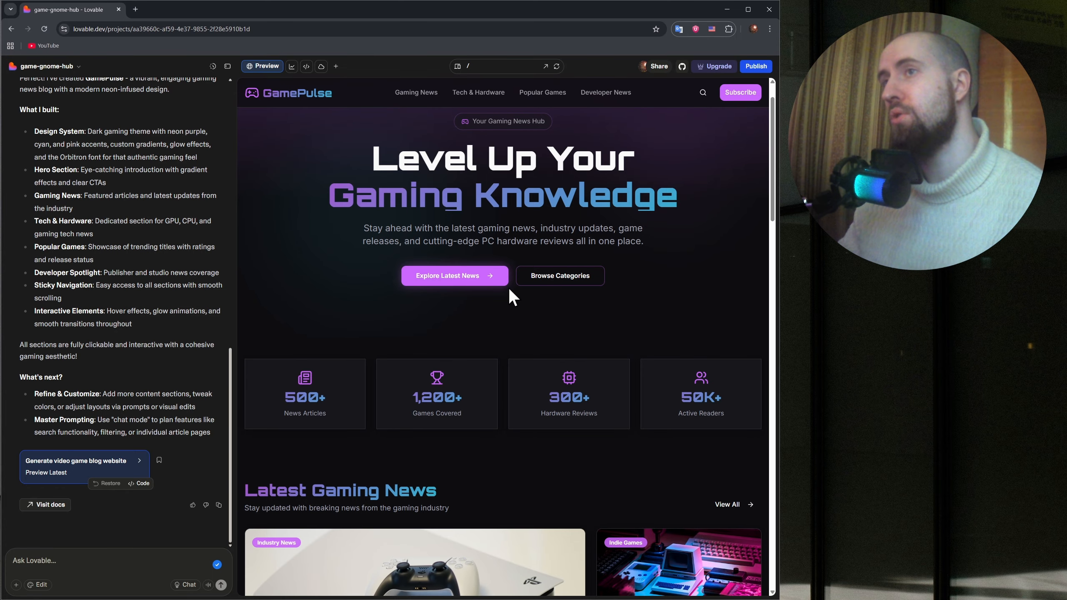
{"action": "scroll", "coordinate": [483, 292], "scroll_direction": "up", "scroll_amount": 1}
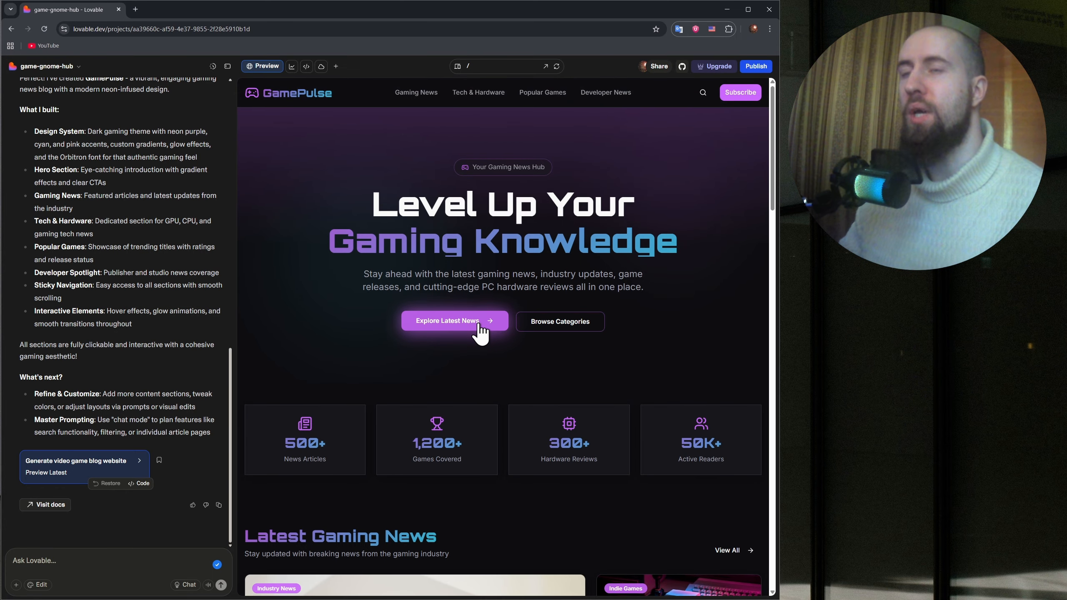
{"action": "scroll", "coordinate": [567, 332], "scroll_direction": "down", "scroll_amount": 2}
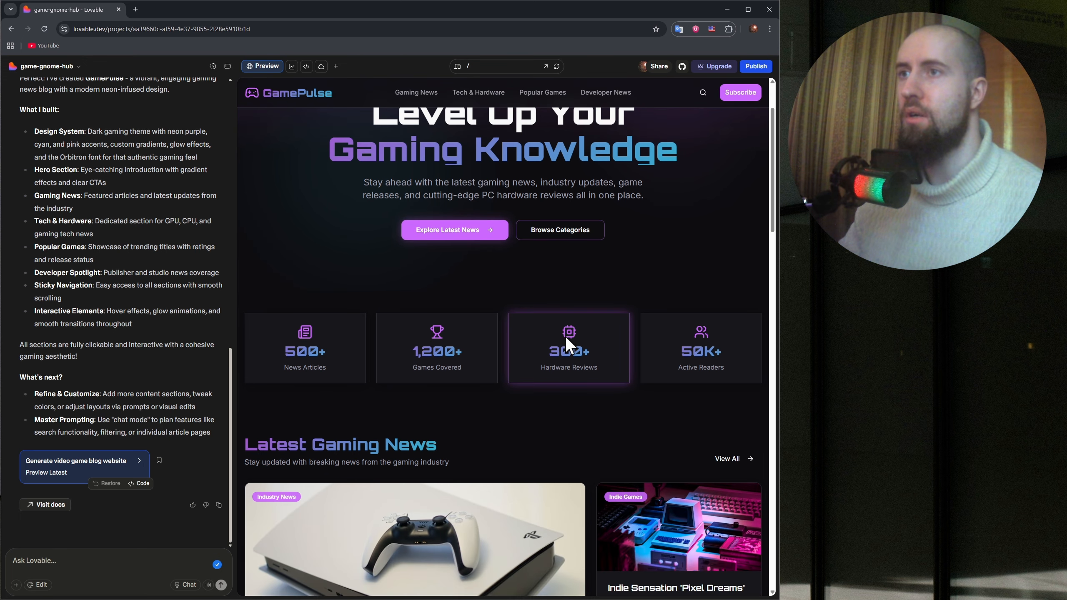
{"action": "scroll", "coordinate": [332, 355], "scroll_direction": "down", "scroll_amount": 1}
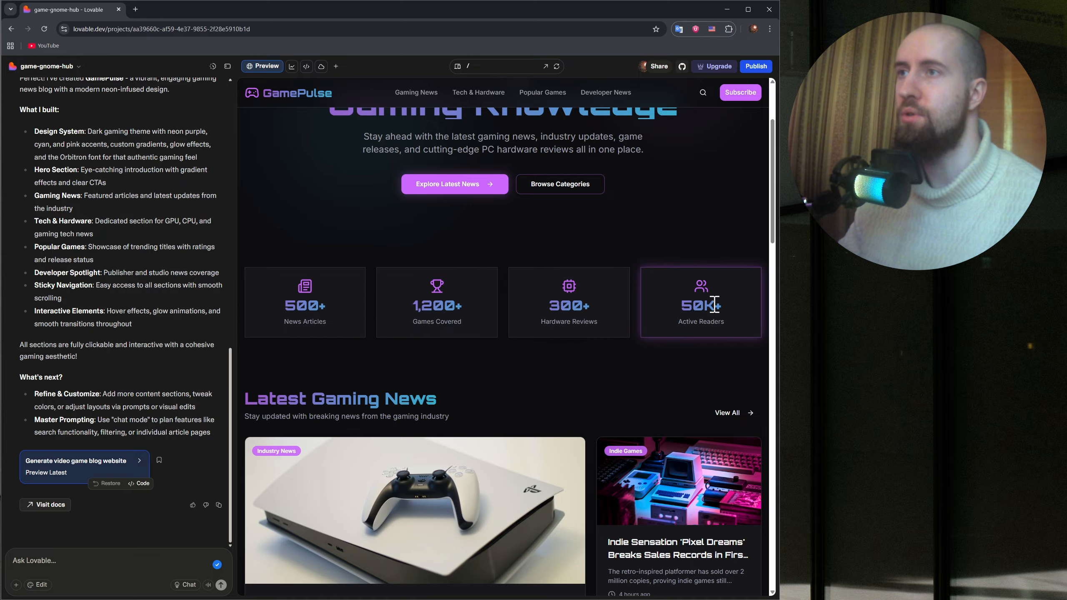
{"action": "scroll", "coordinate": [681, 331], "scroll_direction": "down", "scroll_amount": 3}
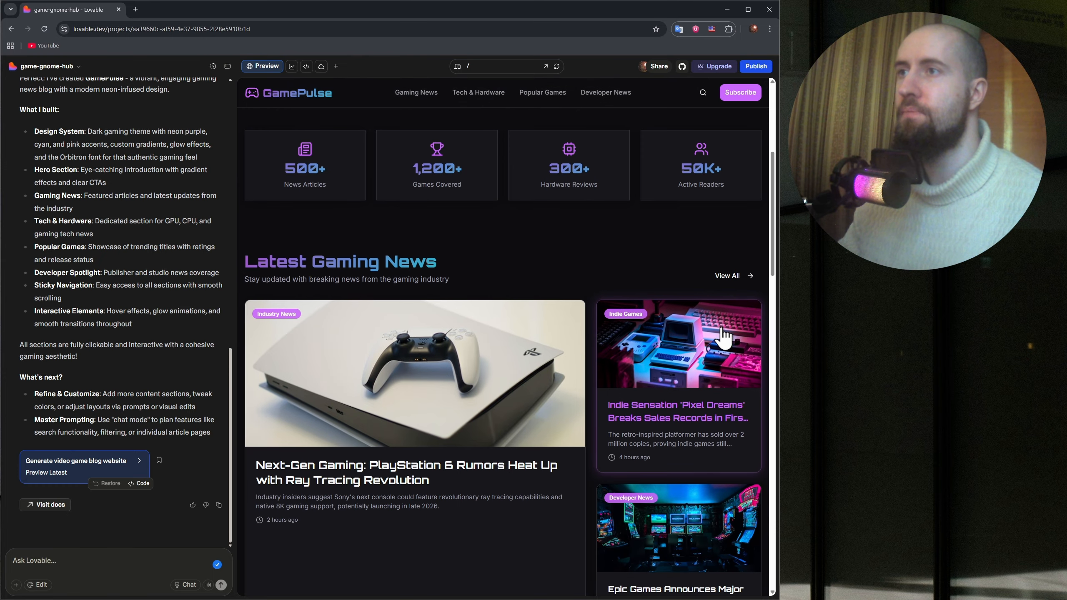
{"action": "scroll", "coordinate": [653, 295], "scroll_direction": "down", "scroll_amount": 1}
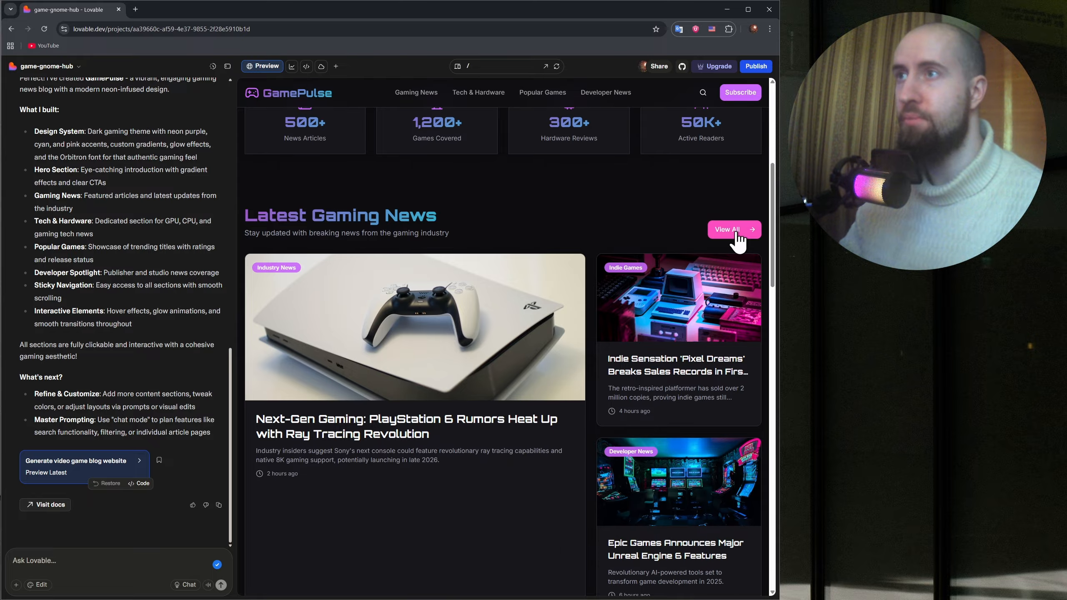
{"action": "scroll", "coordinate": [605, 305], "scroll_direction": "down", "scroll_amount": 15}
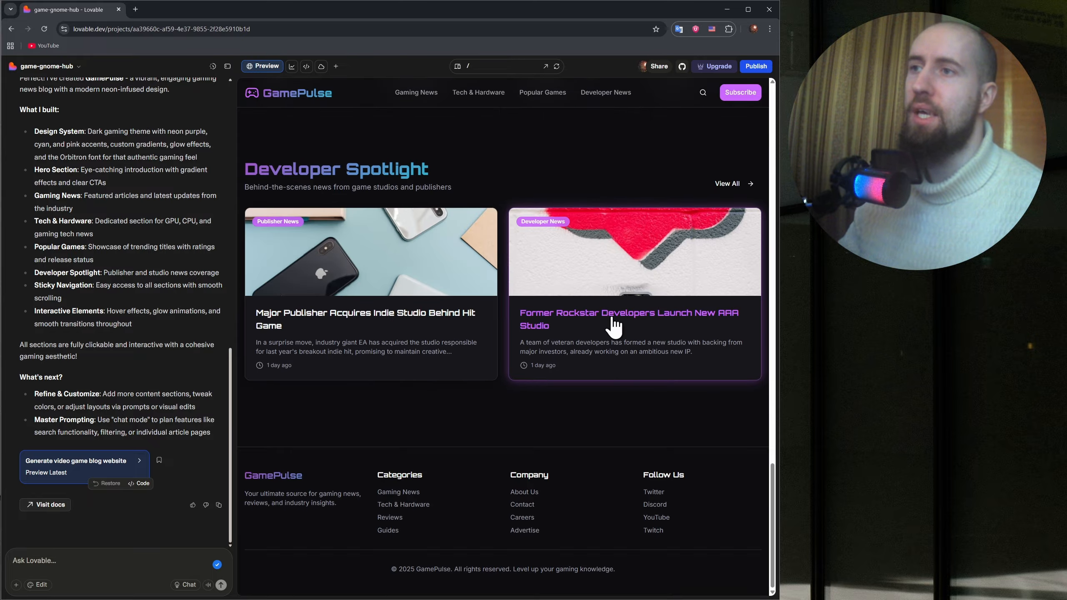
{"action": "scroll", "coordinate": [613, 326], "scroll_direction": "up", "scroll_amount": 10}
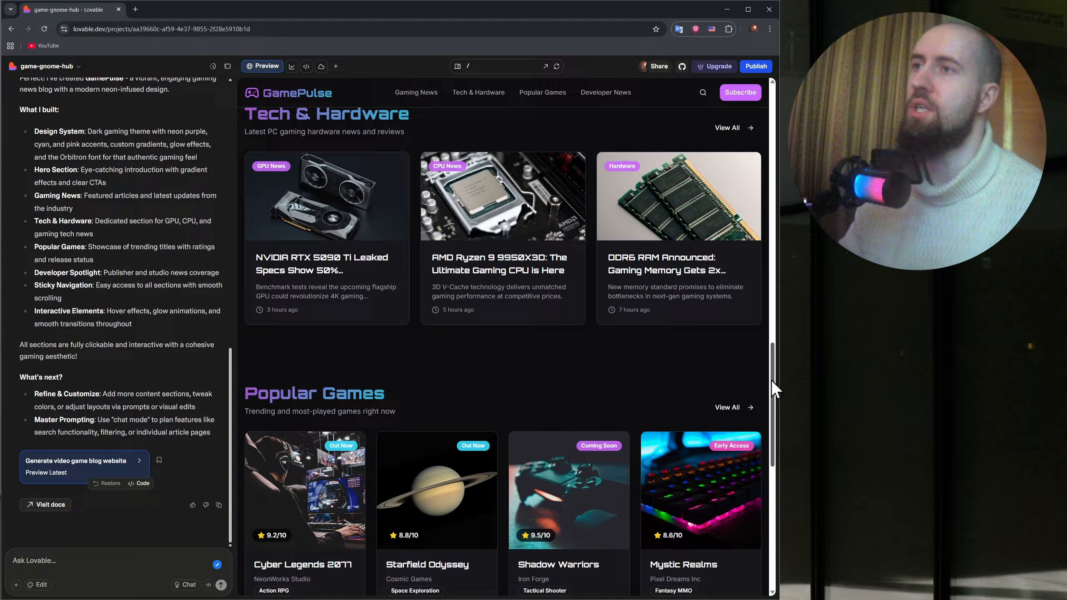
{"action": "left_click_drag", "start_coordinate": [771, 380], "coordinate": [763, 115]}
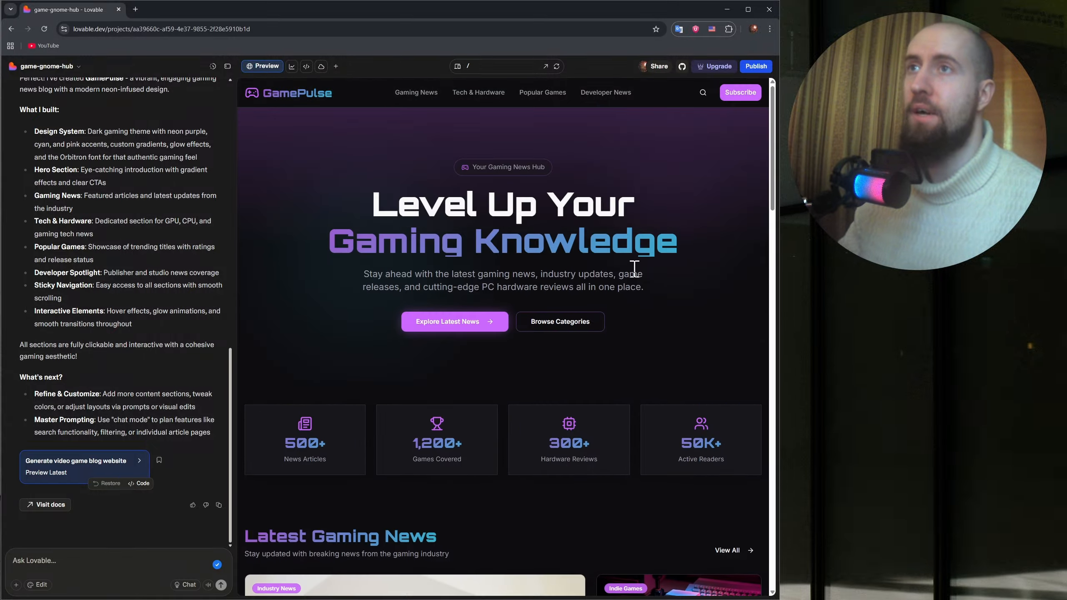
Test the blog's header links for Tech & Hardware, Popular Games, Developer News and Gaming News, returning to the page's hero section.
{"action": "left_click", "coordinate": [478, 93]}
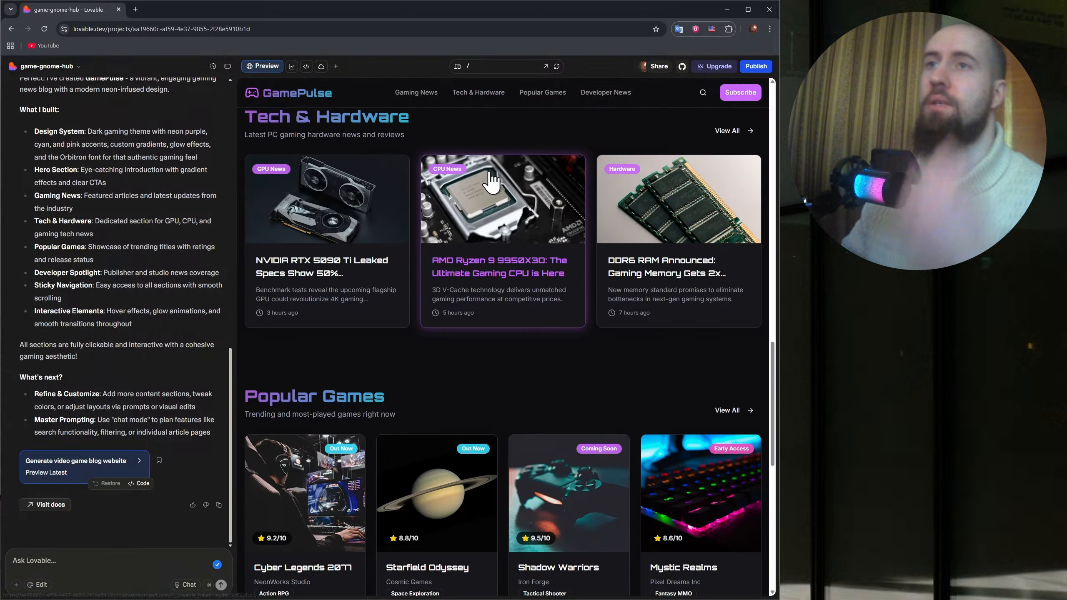
{"action": "scroll", "coordinate": [372, 196], "scroll_direction": "up", "scroll_amount": 5}
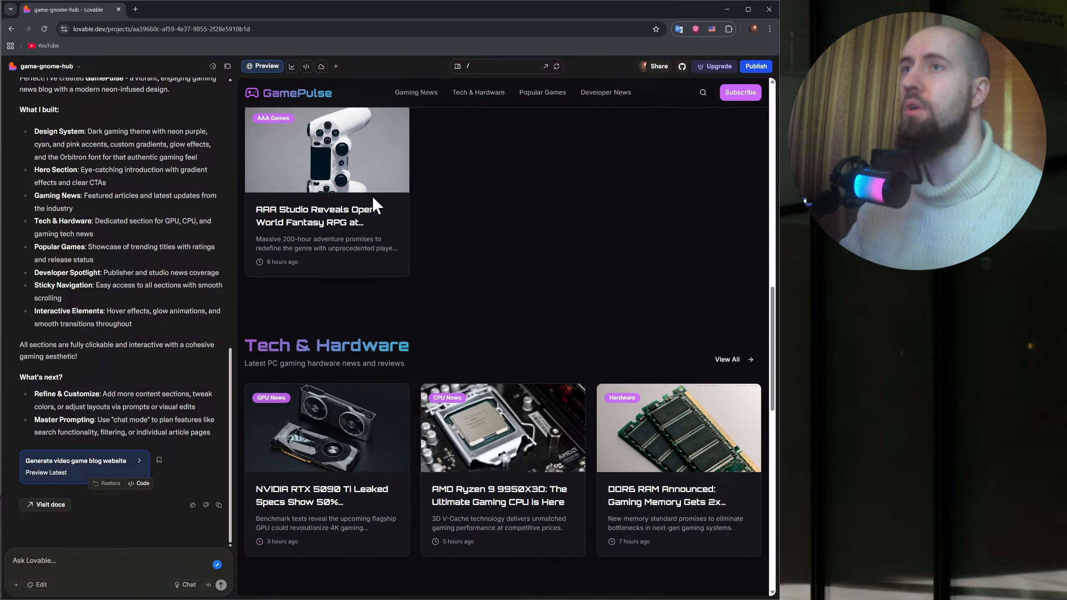
{"action": "left_click", "coordinate": [542, 94]}
{"action": "left_click", "coordinate": [606, 96]}
{"action": "left_click", "coordinate": [417, 96]}
{"action": "scroll", "coordinate": [550, 181], "scroll_direction": "up", "scroll_amount": 10}
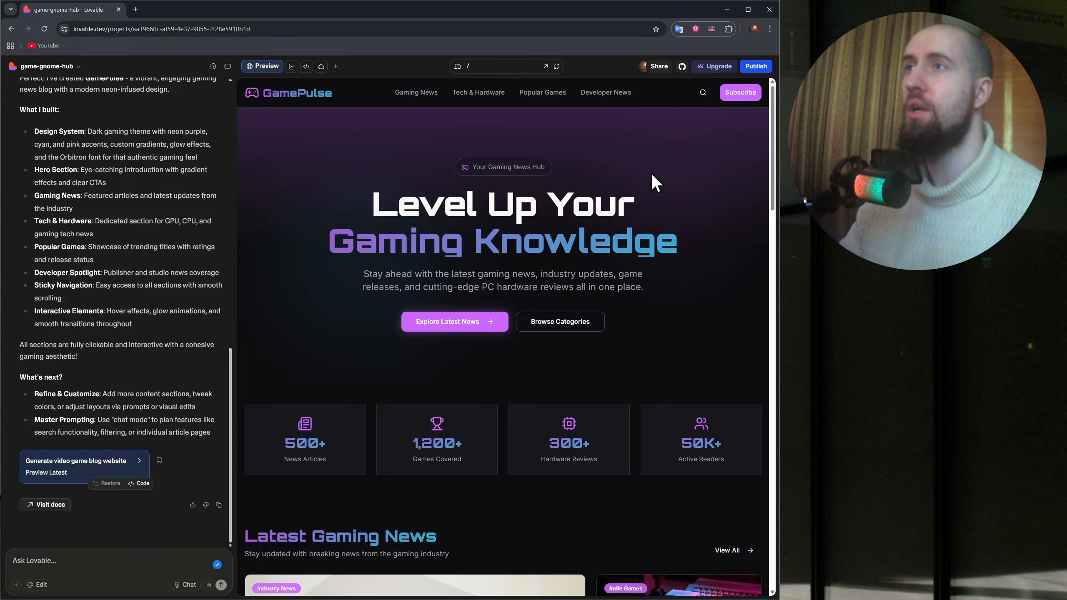
Go to the blog's footer and test the About Us link under Company.
{"action": "scroll", "coordinate": [672, 184], "scroll_direction": "down", "scroll_amount": 15}
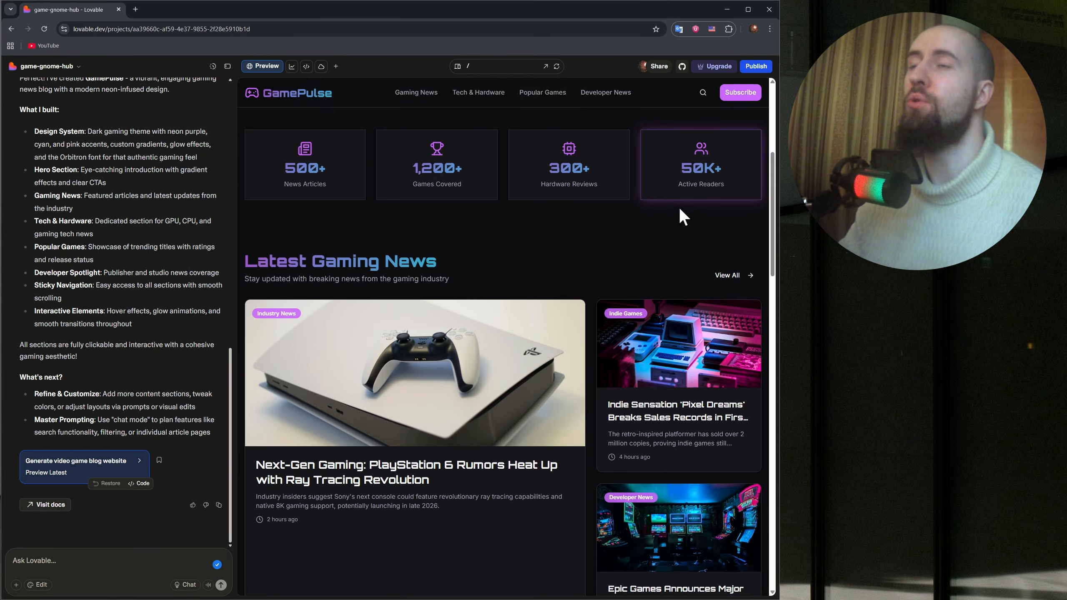
{"action": "scroll", "coordinate": [668, 275], "scroll_direction": "down", "scroll_amount": 10}
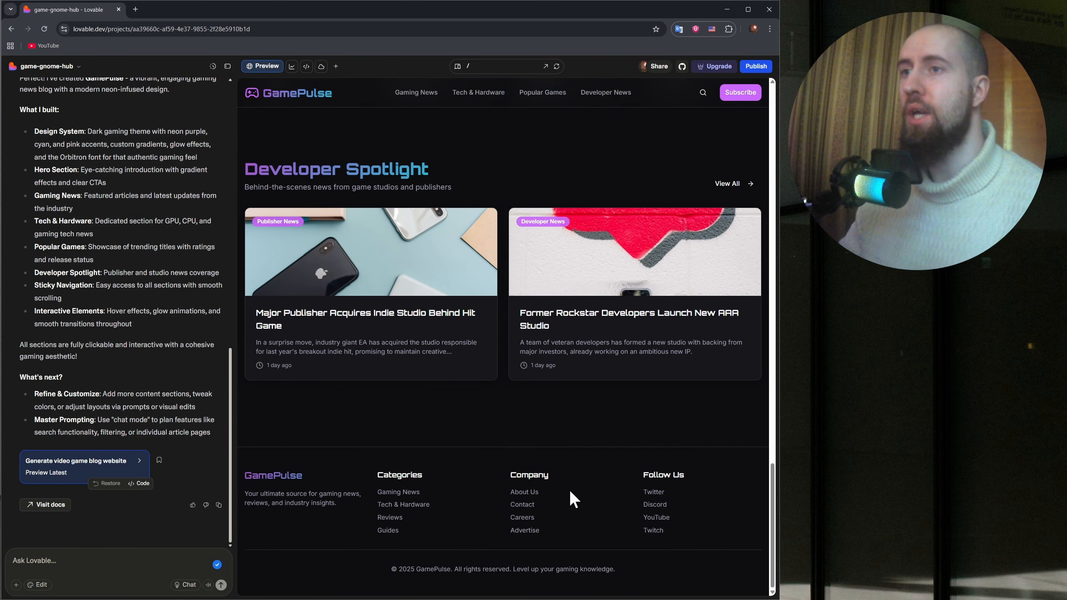
{"action": "left_click", "coordinate": [527, 492]}
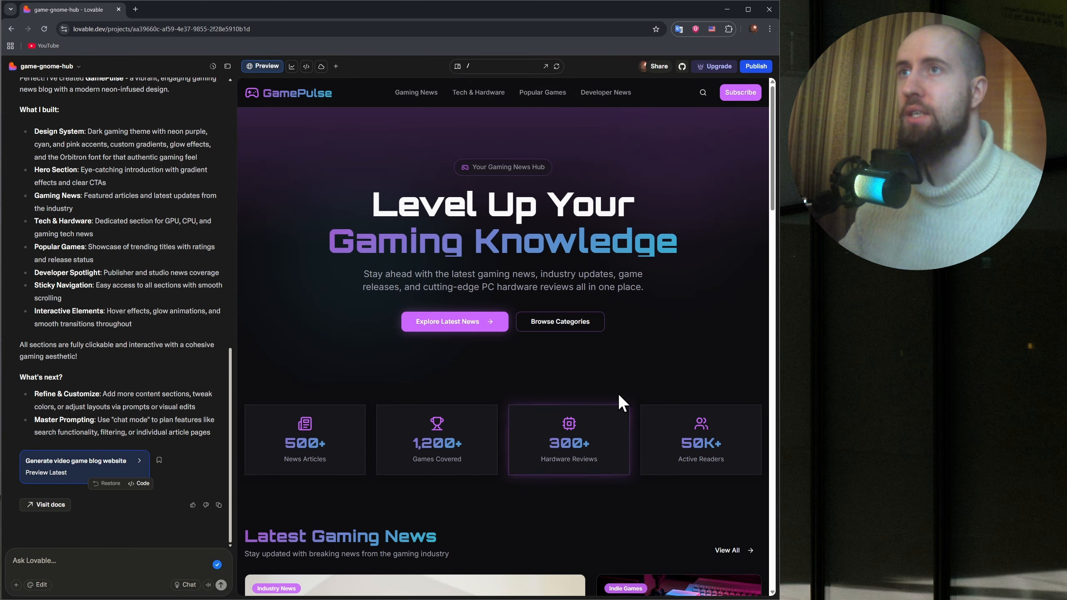
Review the blog's layout again from the hero section to the footer, including the statistics cards and Latest Gaming News.
{"action": "scroll", "coordinate": [689, 377], "scroll_direction": "down", "scroll_amount": 9}
{"action": "left_click_drag", "start_coordinate": [771, 259], "coordinate": [762, 517]}
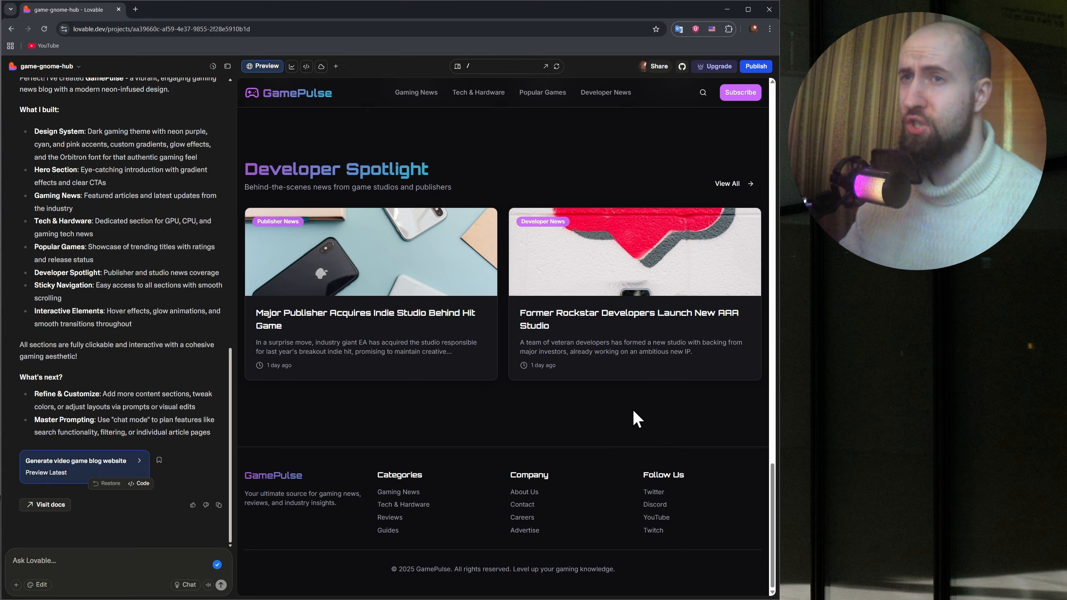
{"action": "left_click_drag", "start_coordinate": [774, 489], "coordinate": [781, 132]}
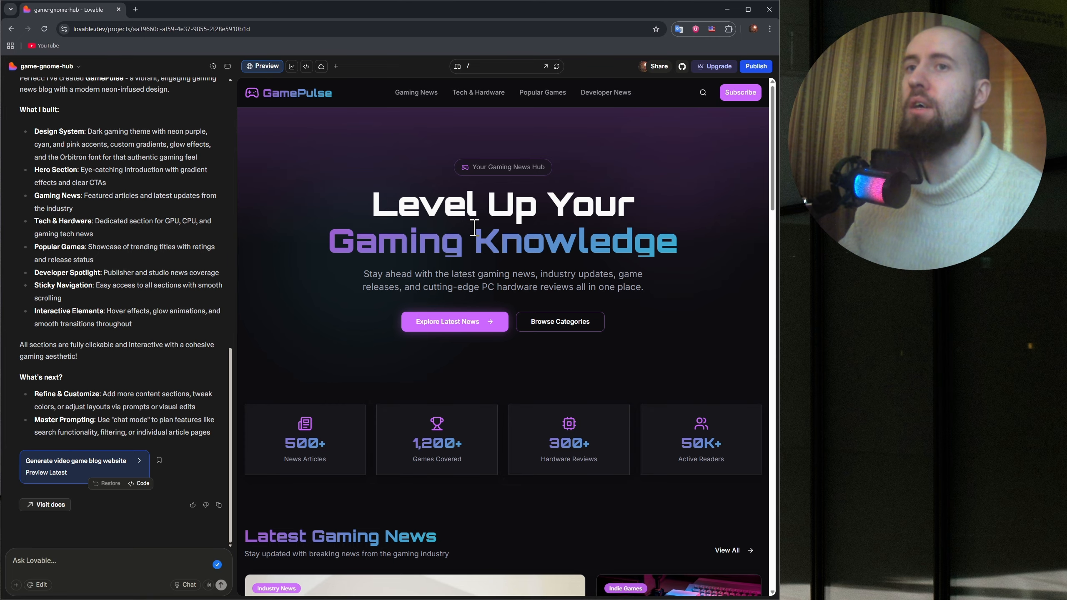
{"action": "scroll", "coordinate": [477, 233], "scroll_direction": "down", "scroll_amount": 2}
{"action": "scroll", "coordinate": [488, 239], "scroll_direction": "up", "scroll_amount": 2}
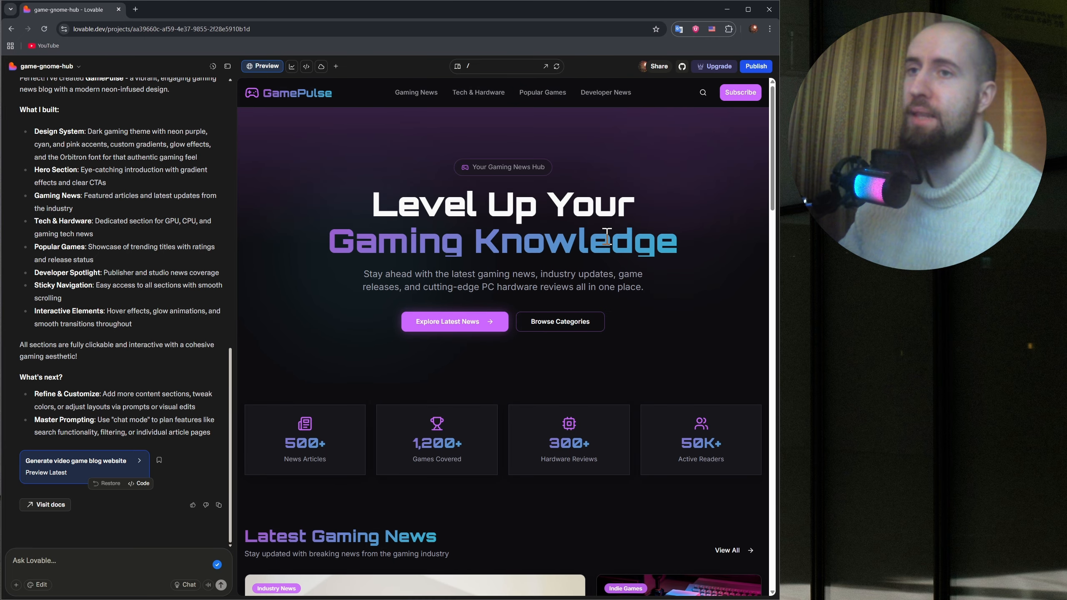
{"action": "scroll", "coordinate": [607, 237], "scroll_direction": "down", "scroll_amount": 6}
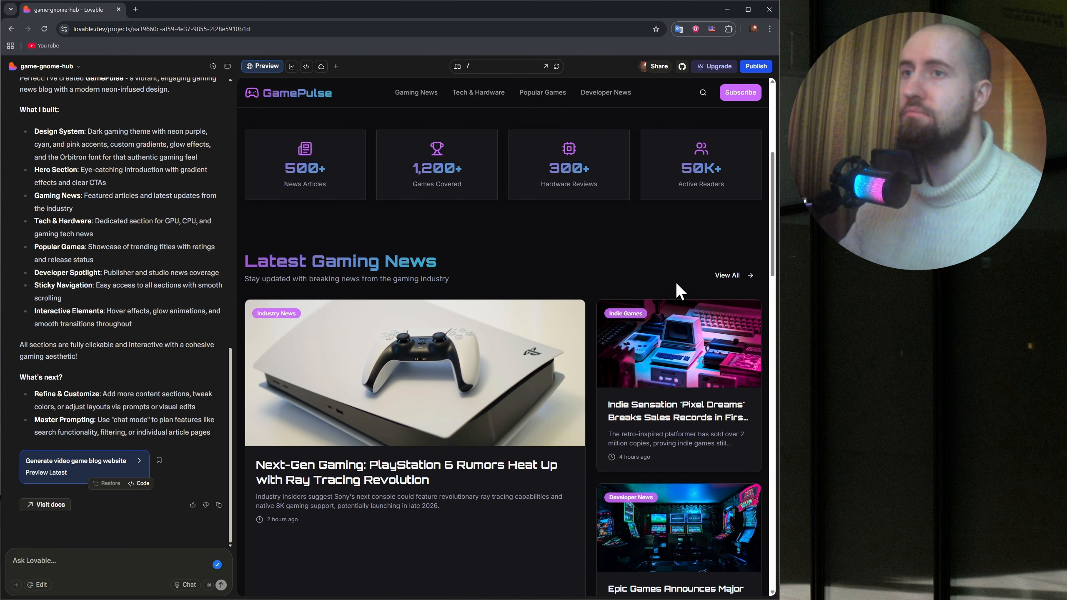
{"action": "scroll", "coordinate": [677, 286], "scroll_direction": "down", "scroll_amount": 8}
{"action": "left_click_drag", "start_coordinate": [775, 279], "coordinate": [752, 124]}
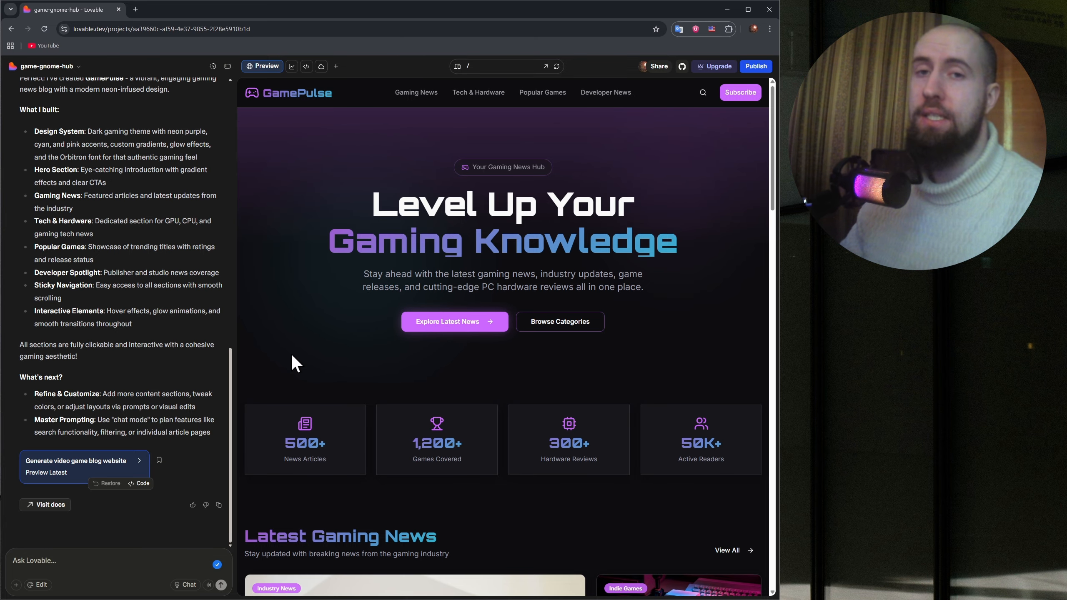
Turn on the select-to-edit mode and survey the blog's sections for elements that can be edited.
{"action": "left_click", "coordinate": [41, 585]}
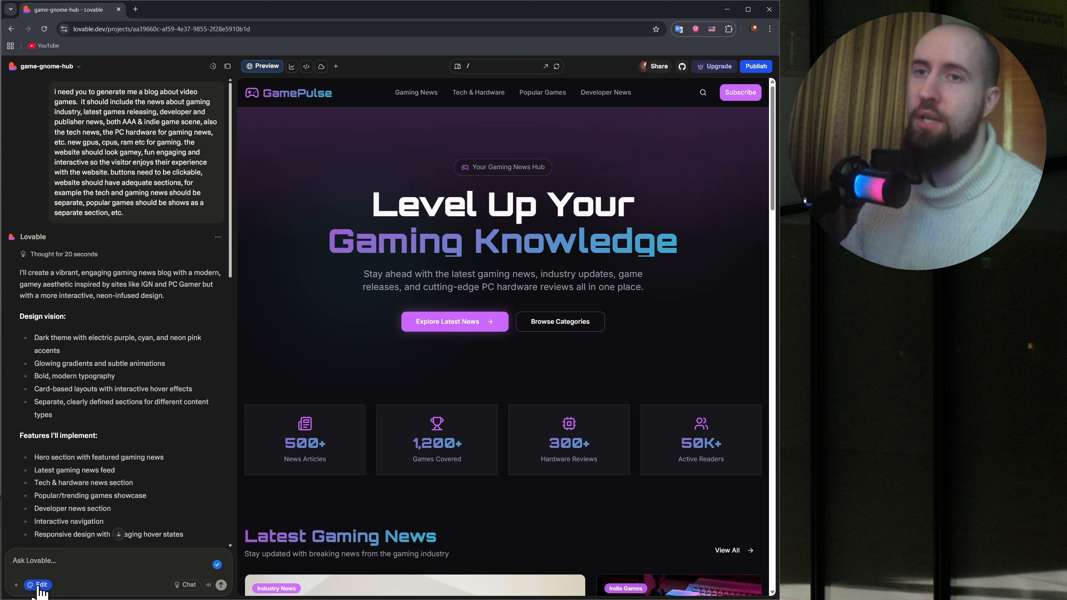
{"action": "scroll", "coordinate": [167, 458], "scroll_direction": "down", "scroll_amount": 15}
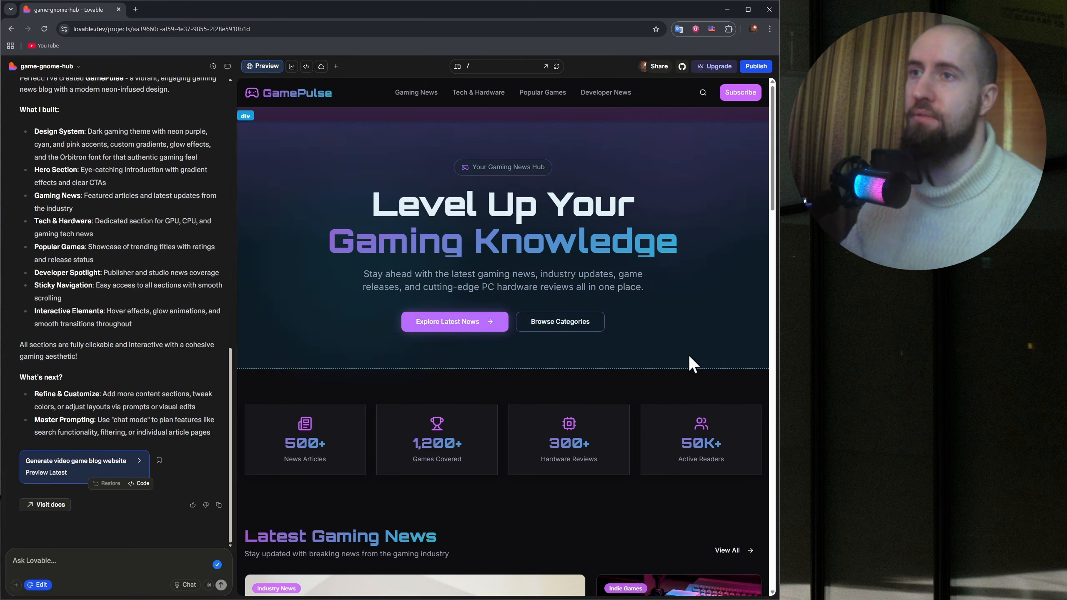
{"action": "scroll", "coordinate": [376, 446], "scroll_direction": "down", "scroll_amount": 1}
{"action": "scroll", "coordinate": [375, 445], "scroll_direction": "down", "scroll_amount": 6}
{"action": "scroll", "coordinate": [511, 307], "scroll_direction": "up", "scroll_amount": 6}
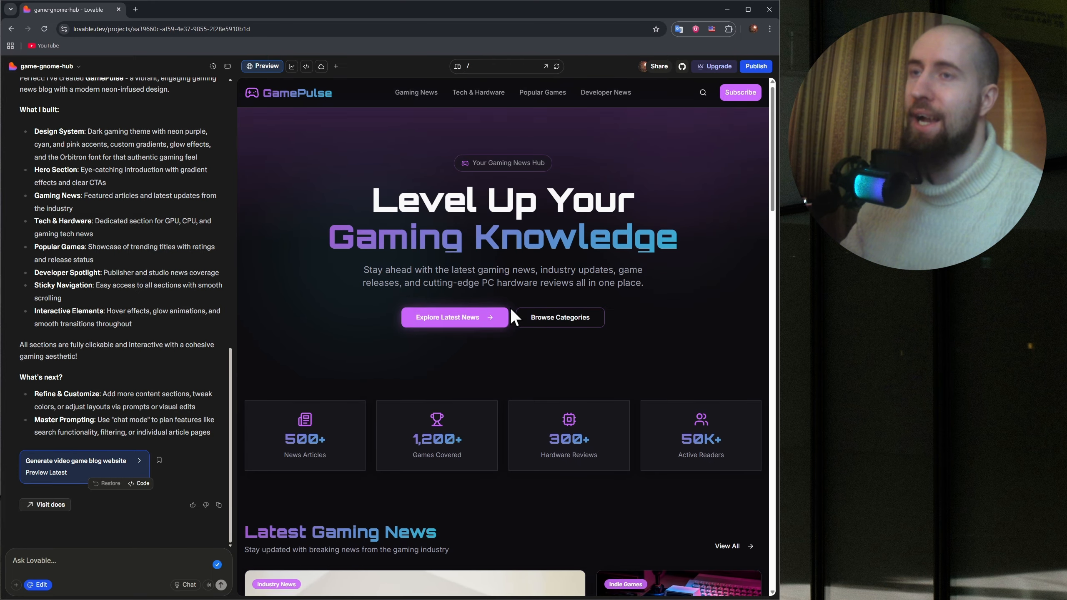
{"action": "scroll", "coordinate": [510, 308], "scroll_direction": "down", "scroll_amount": 7}
{"action": "scroll", "coordinate": [550, 319], "scroll_direction": "down", "scroll_amount": 3}
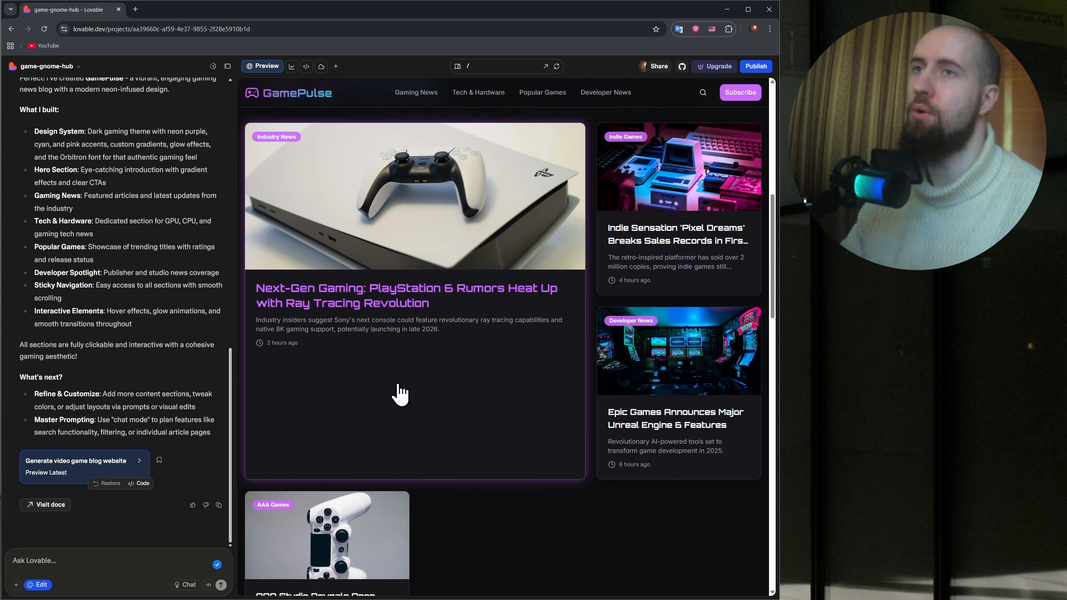
{"action": "scroll", "coordinate": [420, 379], "scroll_direction": "down", "scroll_amount": 5}
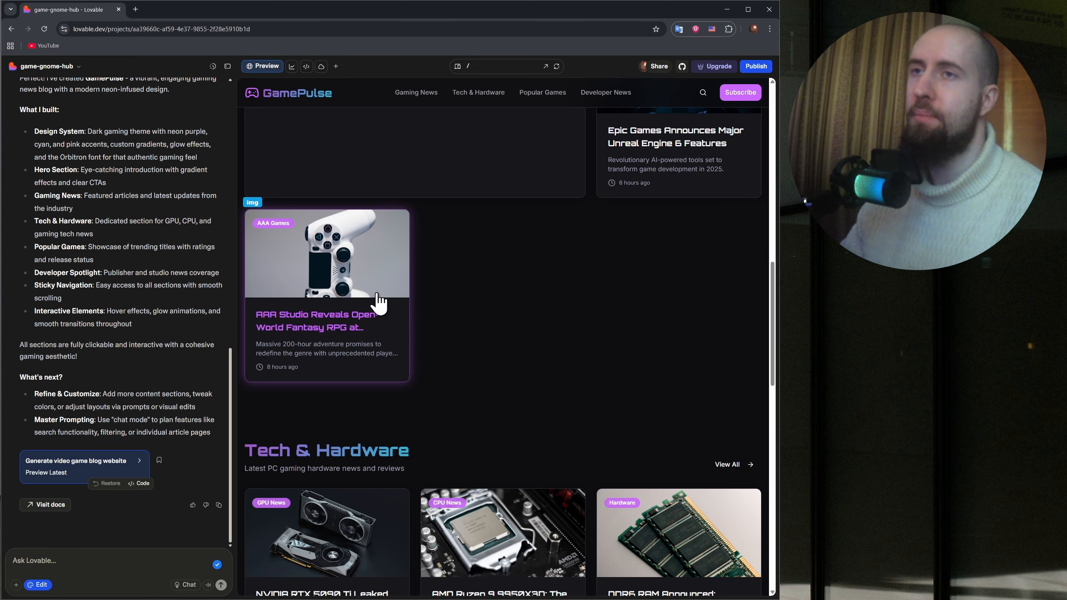
{"action": "scroll", "coordinate": [564, 295], "scroll_direction": "down", "scroll_amount": 3}
{"action": "scroll", "coordinate": [565, 300], "scroll_direction": "up", "scroll_amount": 10}
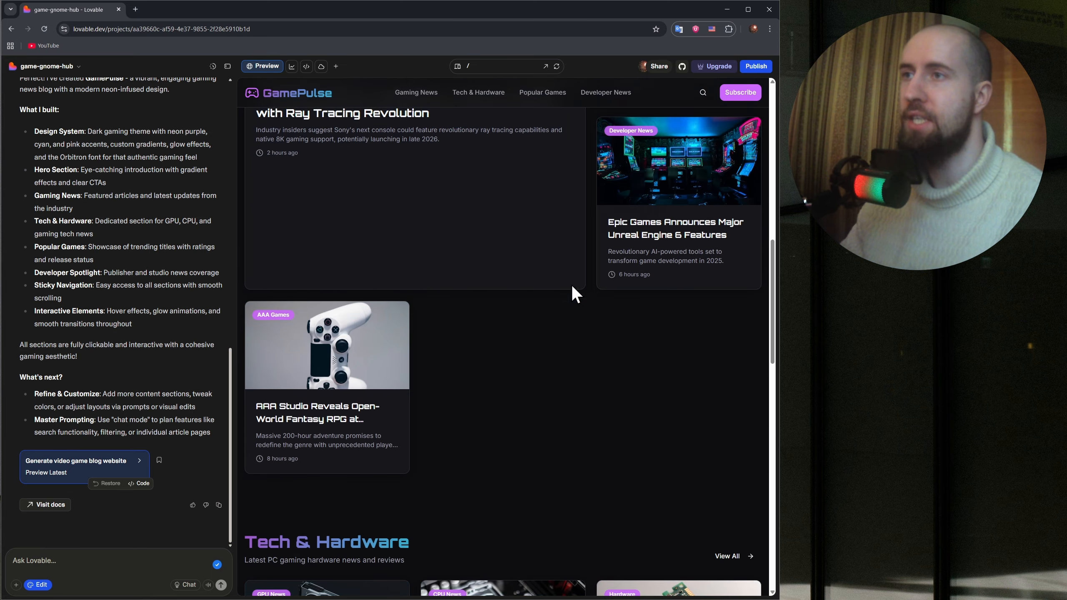
{"action": "scroll", "coordinate": [572, 279], "scroll_direction": "up", "scroll_amount": 3}
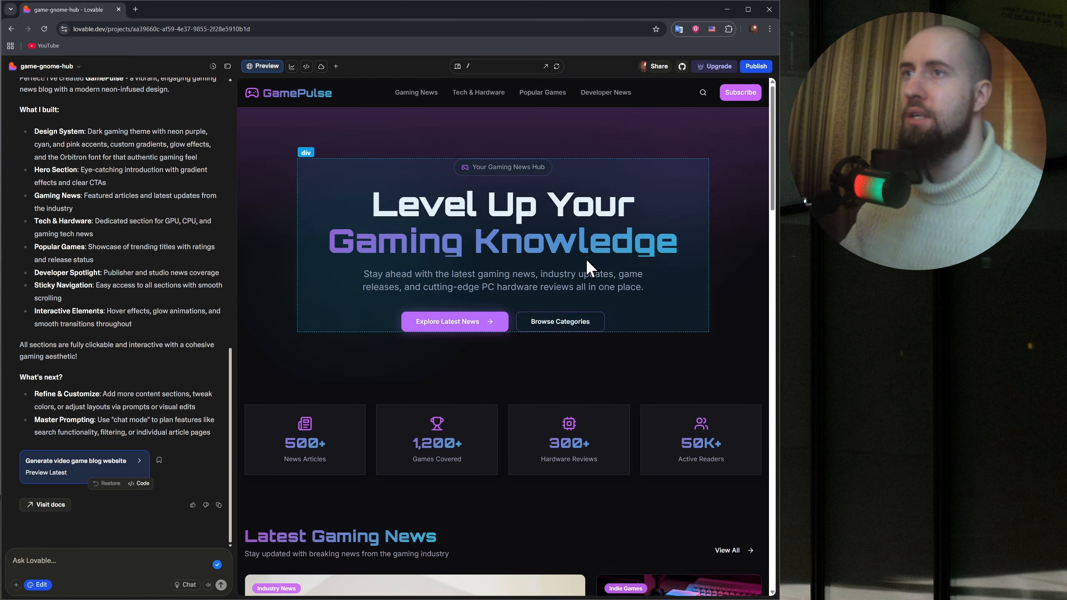
Select the "Level Up Your Gaming Knowledge" headline and examine its content, margin and padding, style and advanced options, including selecting its parent.
{"action": "left_click", "coordinate": [429, 206]}
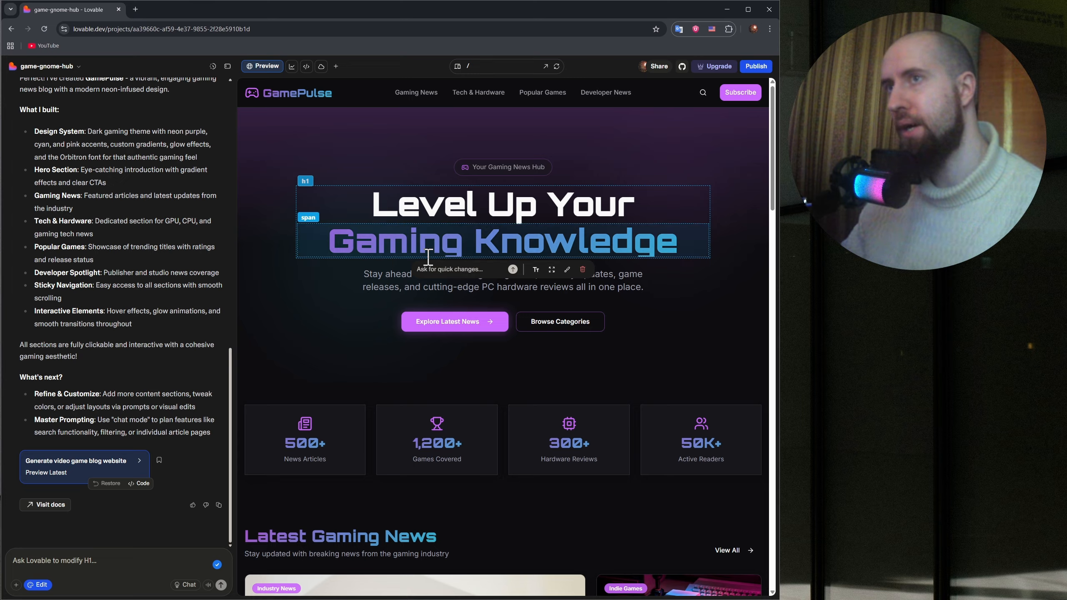
{"action": "left_click", "coordinate": [536, 271]}
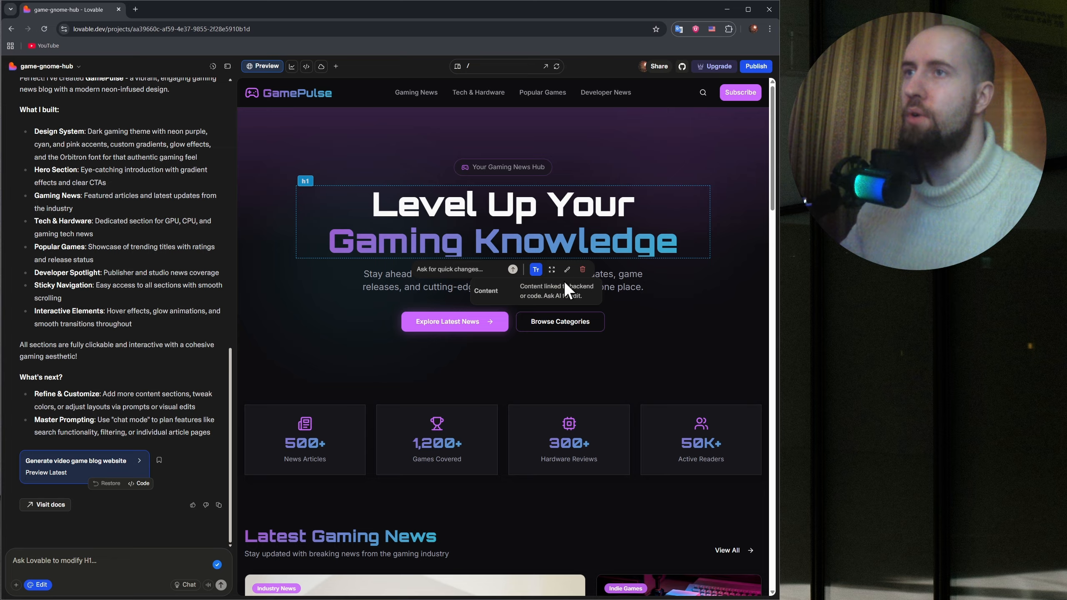
{"action": "left_click", "coordinate": [552, 271]}
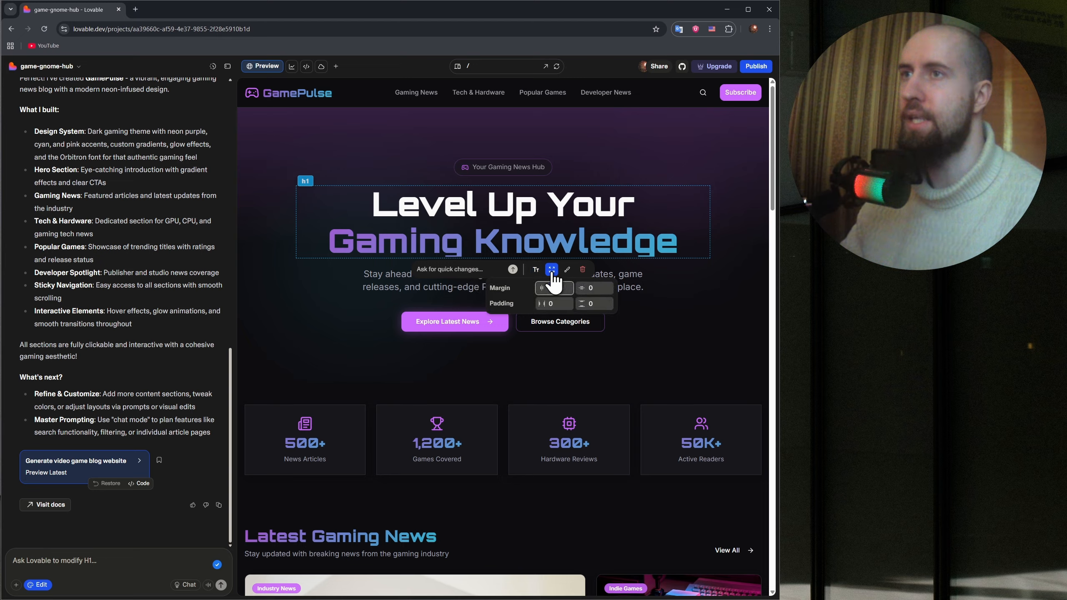
{"action": "left_click", "coordinate": [567, 269]}
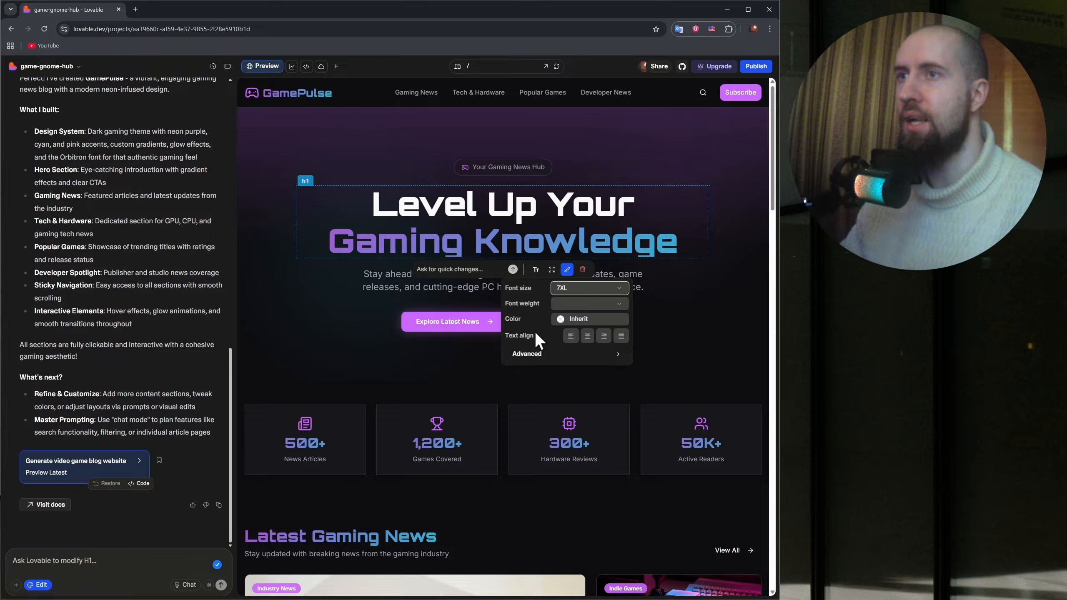
{"action": "left_click", "coordinate": [589, 360]}
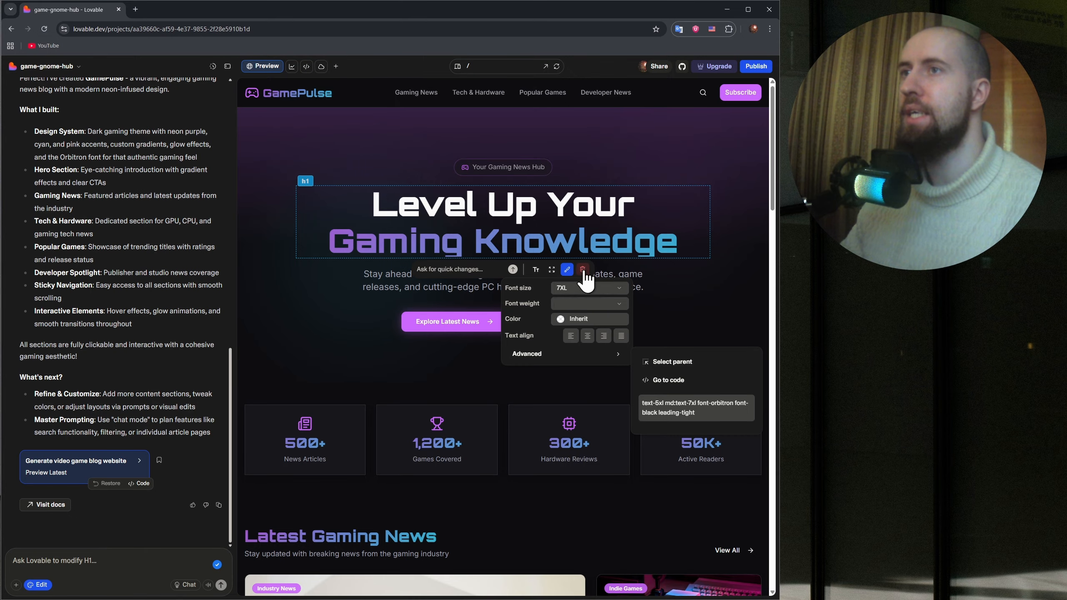
{"action": "left_click", "coordinate": [691, 294]}
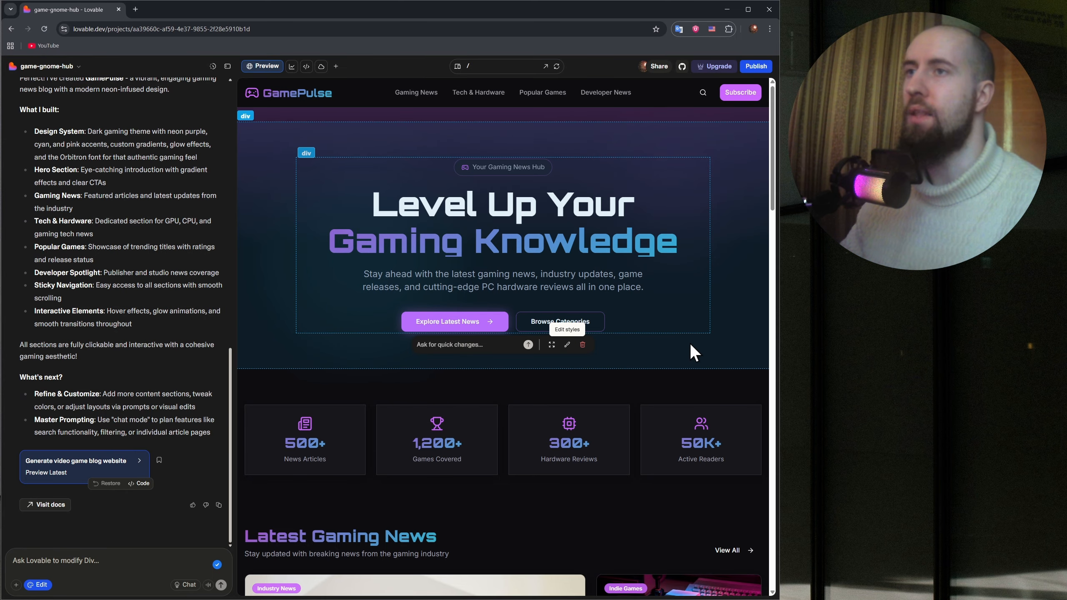
{"action": "scroll", "coordinate": [686, 241], "scroll_direction": "down", "scroll_amount": 1}
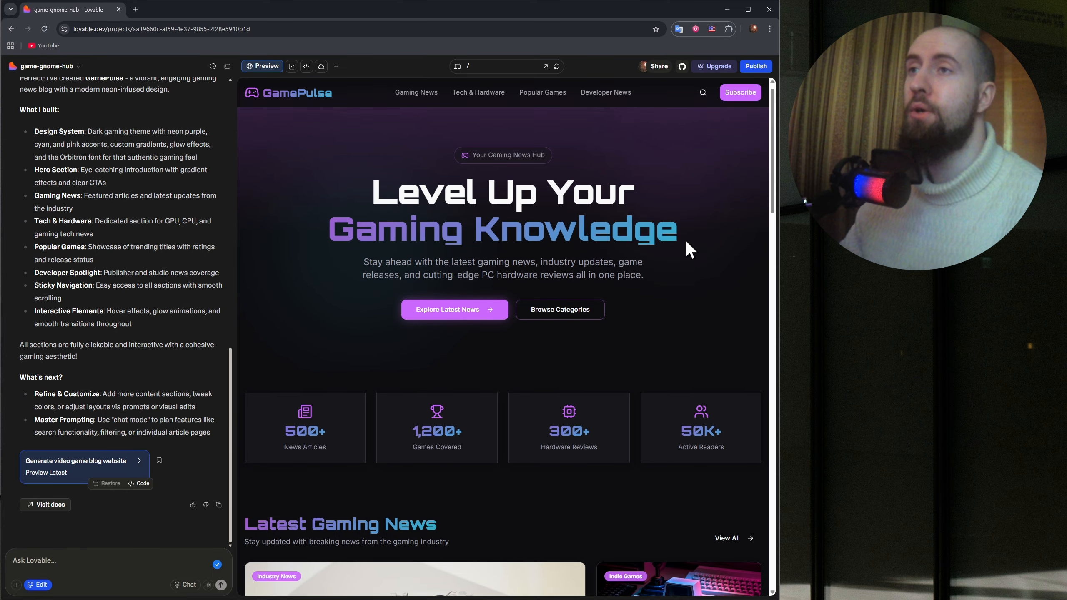
Select the featured PlayStation 6 article's image in Latest Gaming News and view its quick editing options.
{"action": "scroll", "coordinate": [686, 241], "scroll_direction": "down", "scroll_amount": 8}
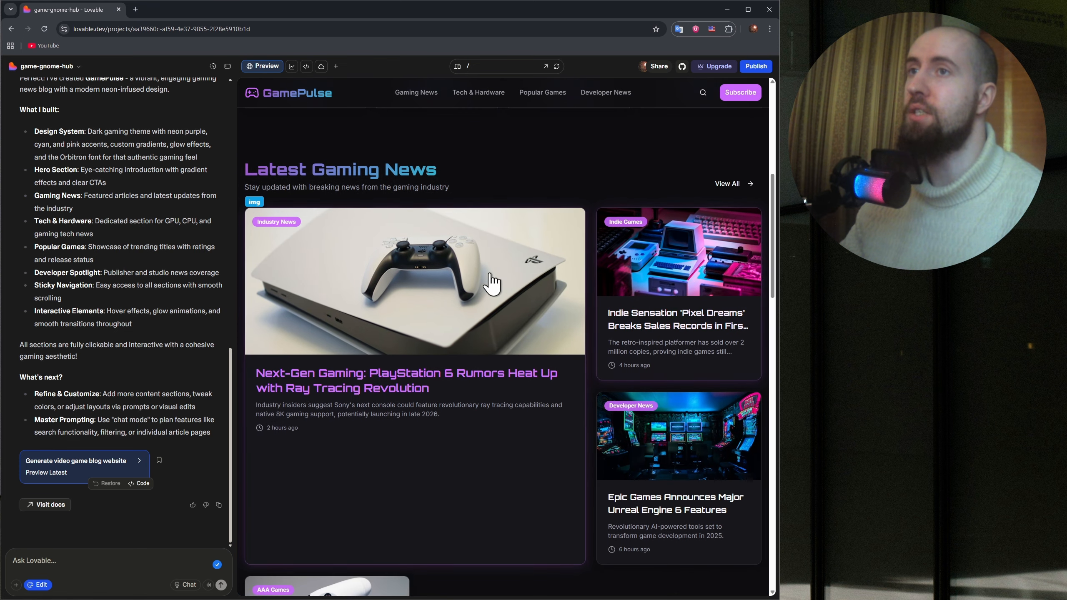
{"action": "left_click", "coordinate": [400, 298]}
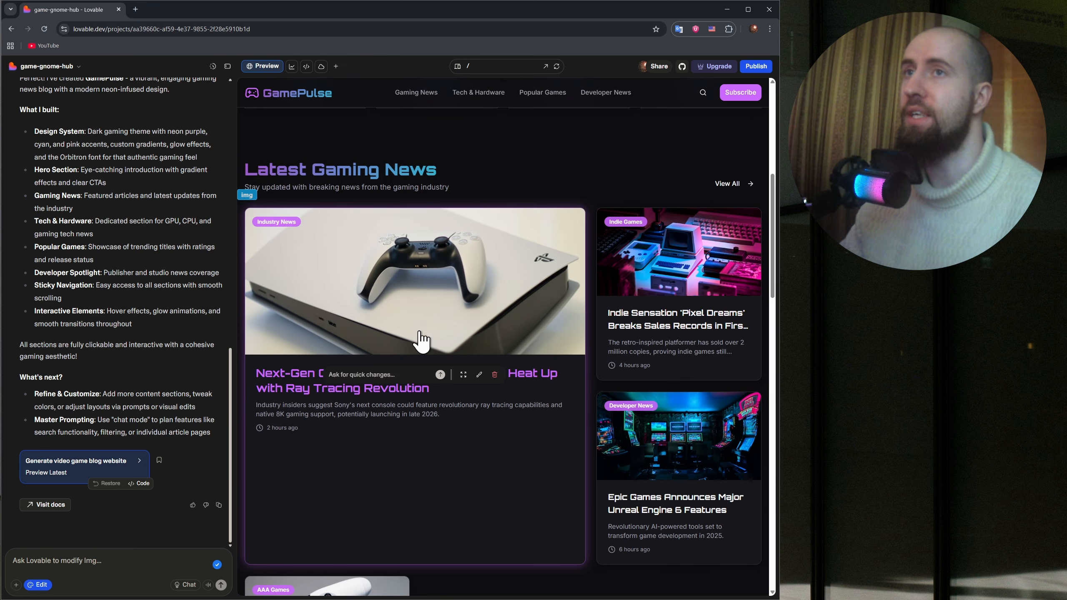
{"action": "scroll", "coordinate": [412, 275], "scroll_direction": "down", "scroll_amount": 1}
{"action": "scroll", "coordinate": [457, 247], "scroll_direction": "up", "scroll_amount": 1}
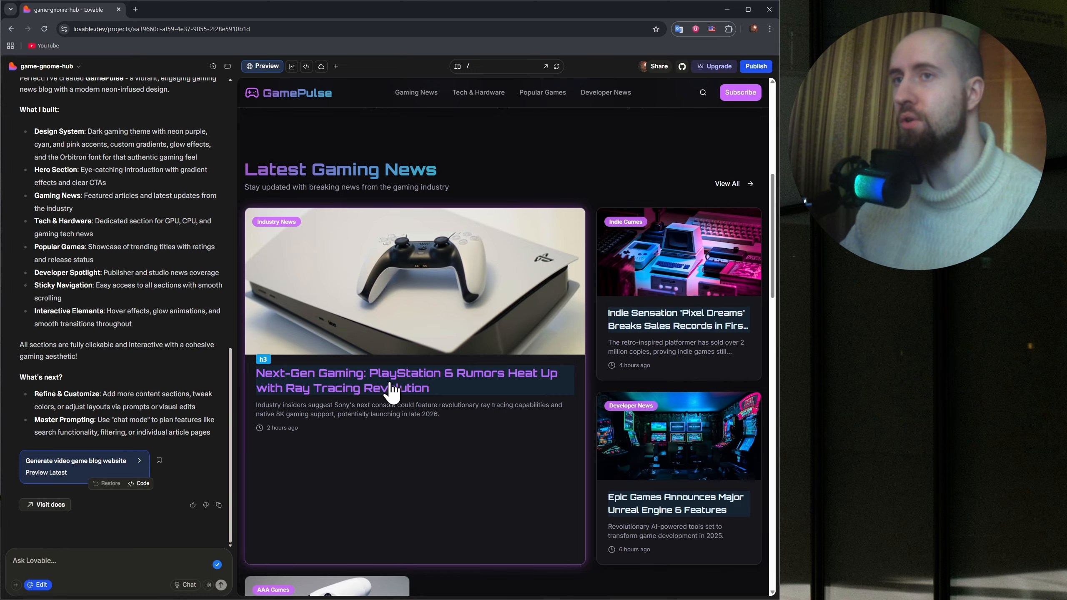
Select the container around the Latest Gaming News cards and examine its extent and quick editing options.
{"action": "scroll", "coordinate": [500, 349], "scroll_direction": "down", "scroll_amount": 2}
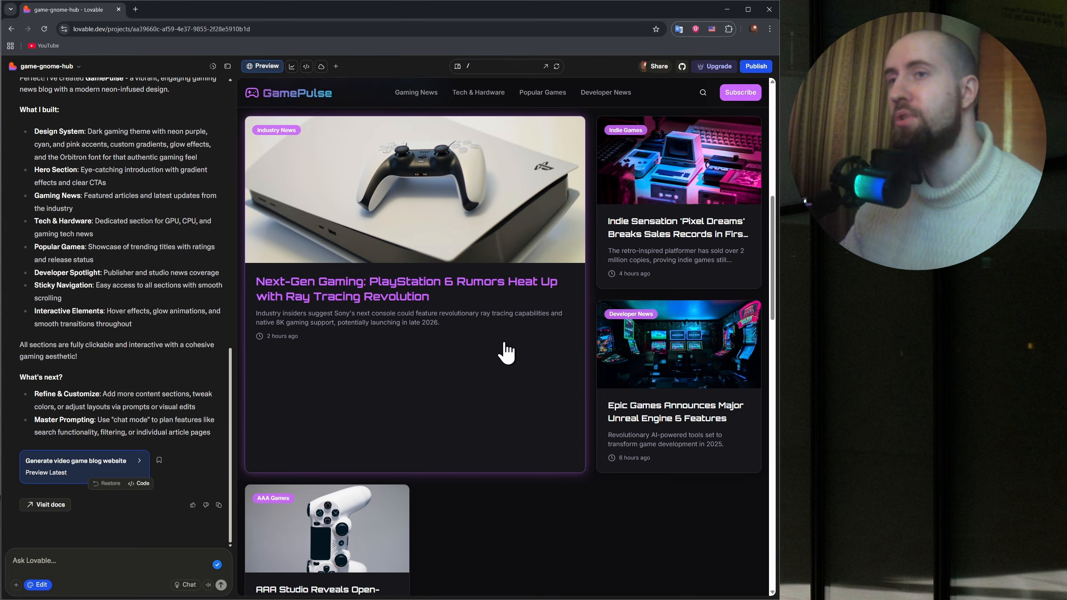
{"action": "scroll", "coordinate": [496, 294], "scroll_direction": "down", "scroll_amount": 2}
{"action": "scroll", "coordinate": [491, 290], "scroll_direction": "down", "scroll_amount": 2}
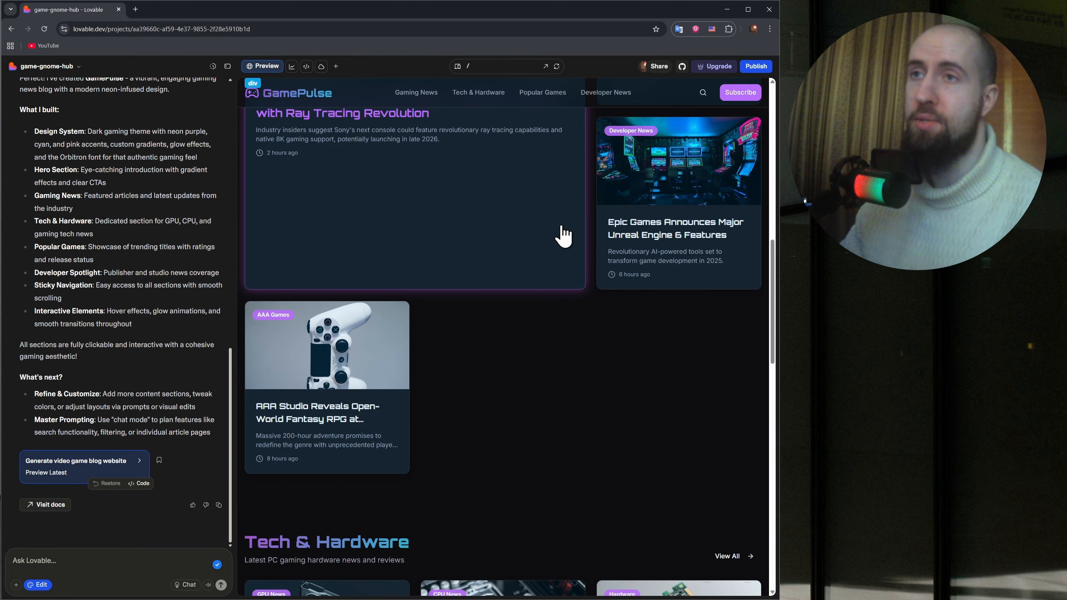
{"action": "left_click", "coordinate": [562, 236]}
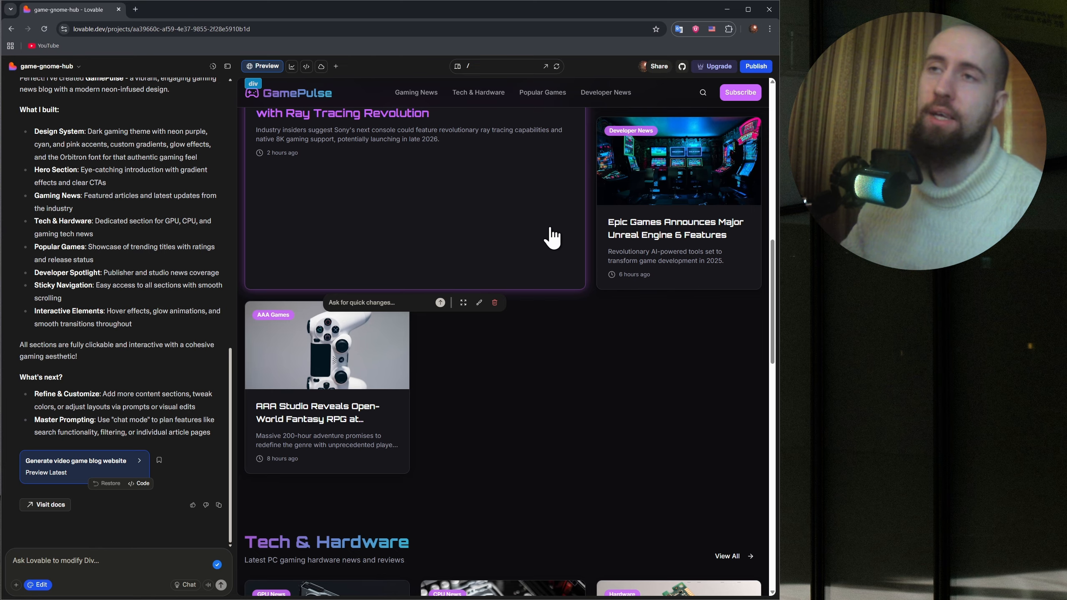
{"action": "scroll", "coordinate": [535, 274], "scroll_direction": "down", "scroll_amount": 2}
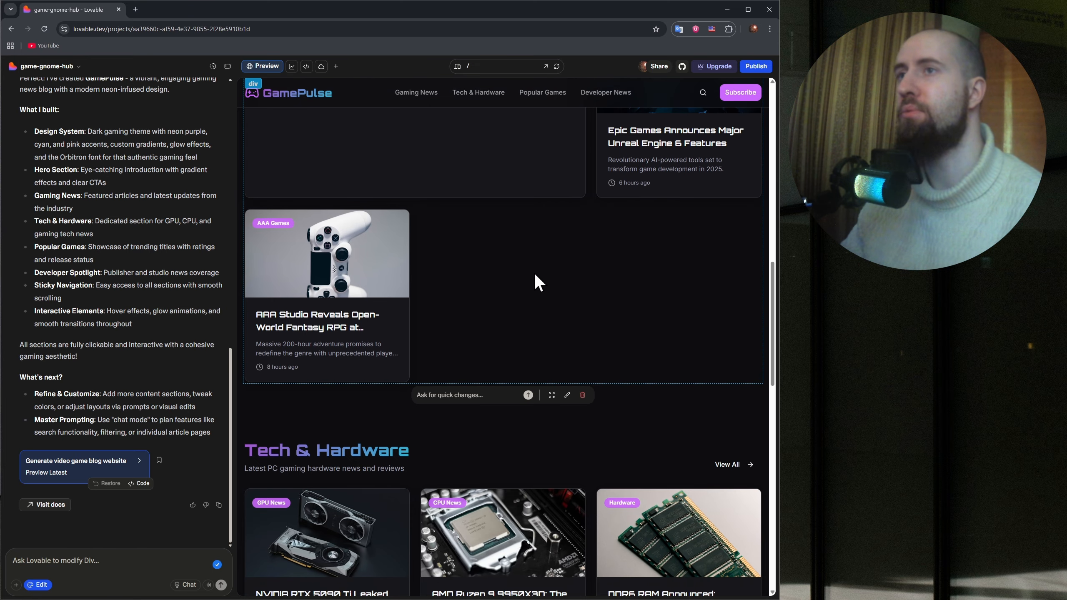
{"action": "scroll", "coordinate": [527, 276], "scroll_direction": "down", "scroll_amount": 4}
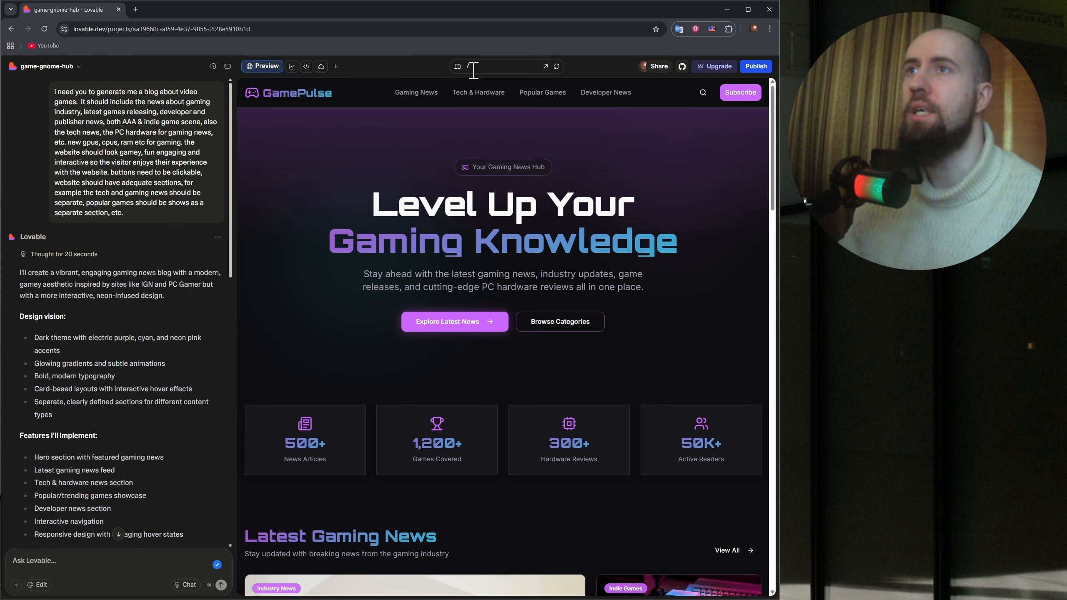
Check the preview's page route list and read through the site's code in src/pages/Index.tsx.
{"action": "left_click", "coordinate": [490, 68]}
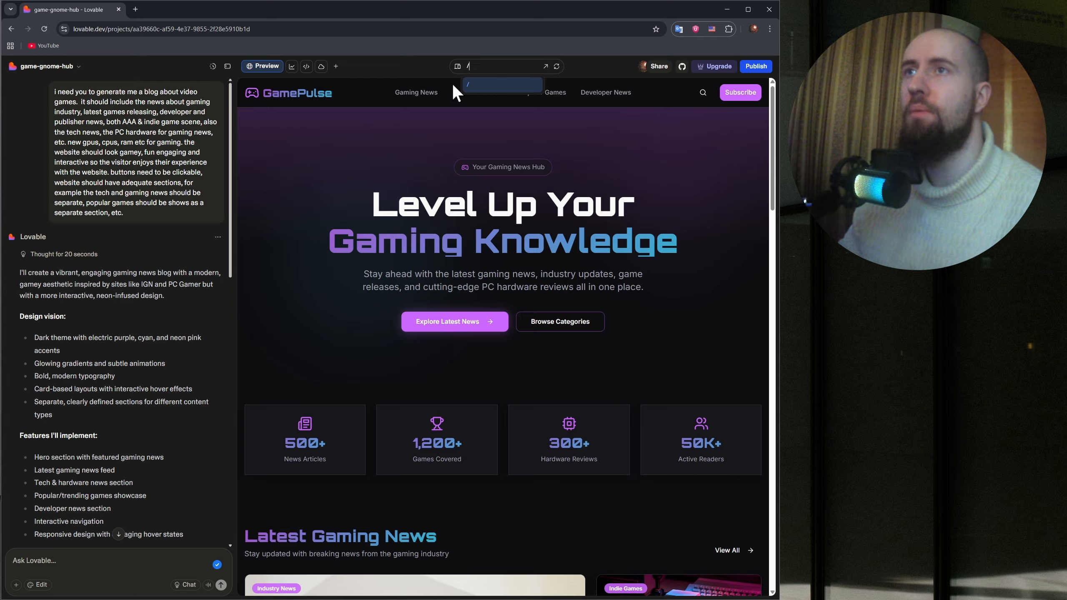
{"action": "left_click", "coordinate": [362, 88]}
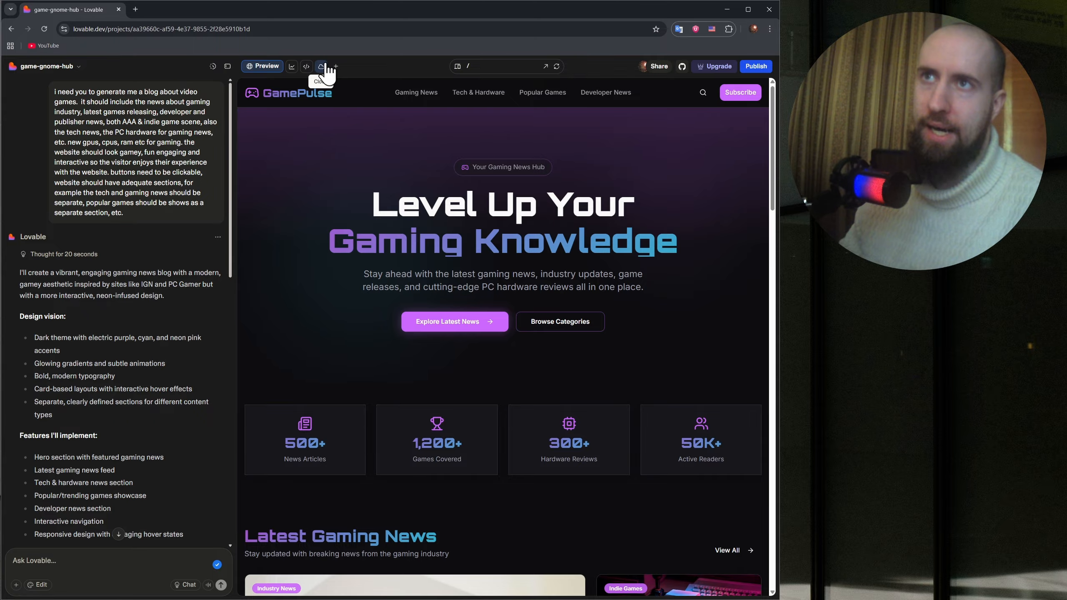
{"action": "left_click", "coordinate": [306, 67]}
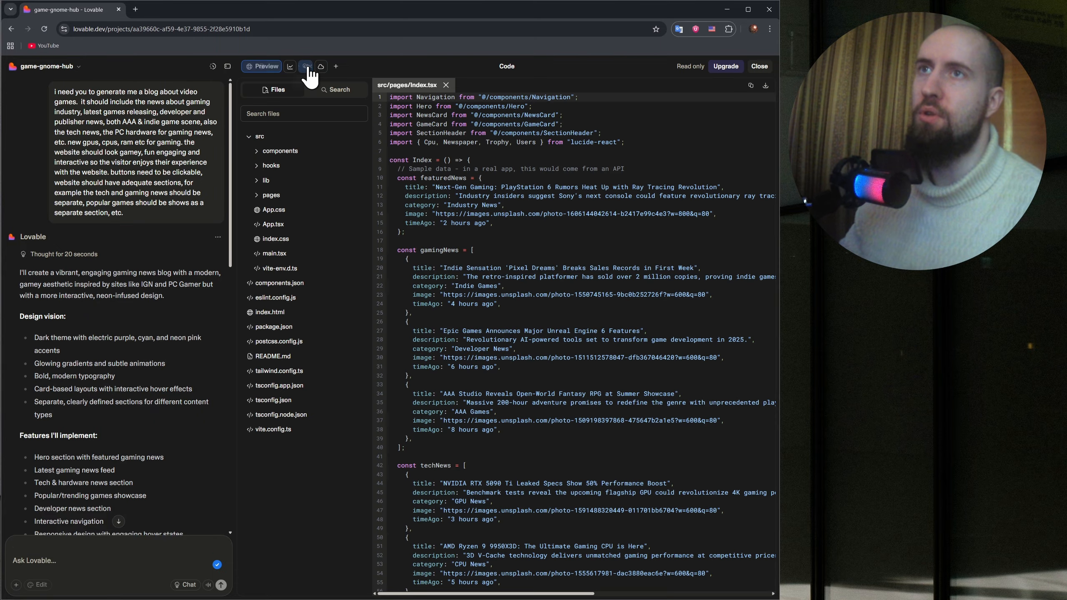
{"action": "scroll", "coordinate": [494, 180], "scroll_direction": "down", "scroll_amount": 5}
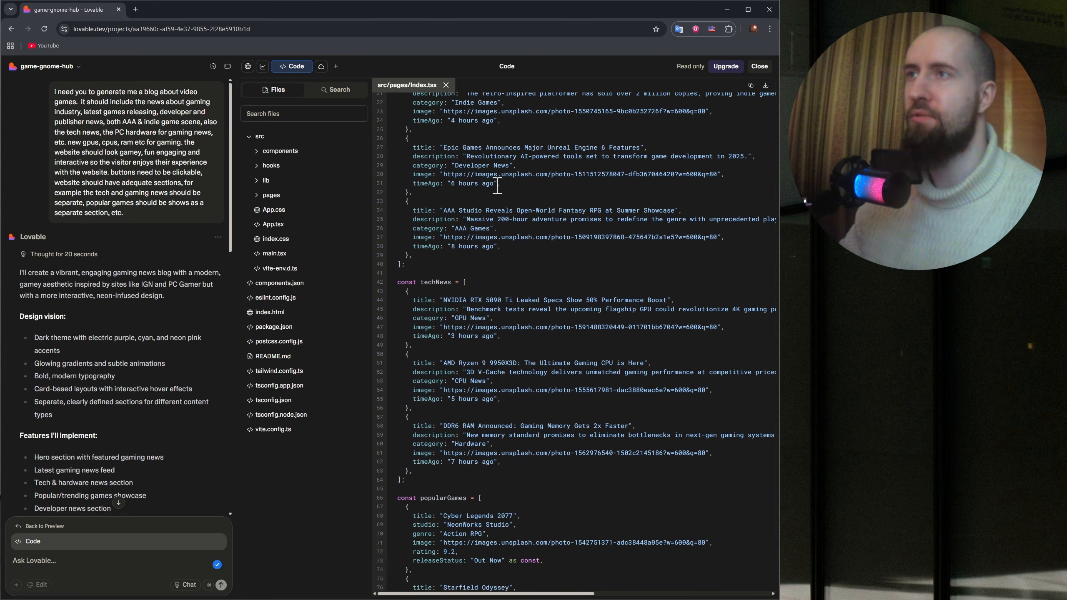
{"action": "scroll", "coordinate": [496, 181], "scroll_direction": "up", "scroll_amount": 5}
{"action": "scroll", "coordinate": [518, 228], "scroll_direction": "down", "scroll_amount": 1}
{"action": "scroll", "coordinate": [518, 228], "scroll_direction": "down", "scroll_amount": 20}
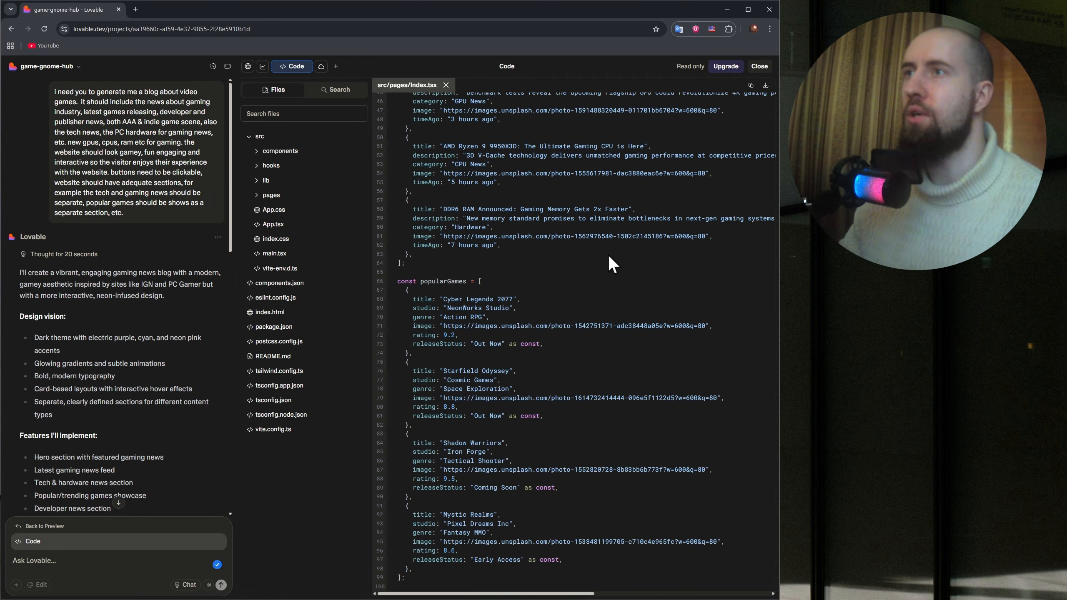
{"action": "scroll", "coordinate": [602, 261], "scroll_direction": "down", "scroll_amount": 4}
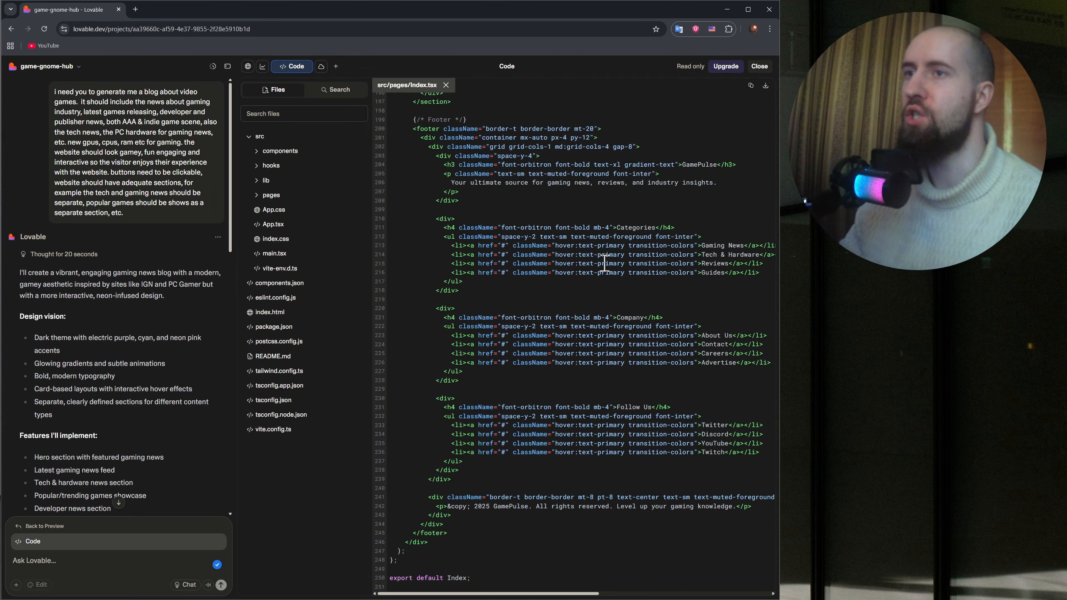
{"action": "scroll", "coordinate": [606, 264], "scroll_direction": "up", "scroll_amount": 20}
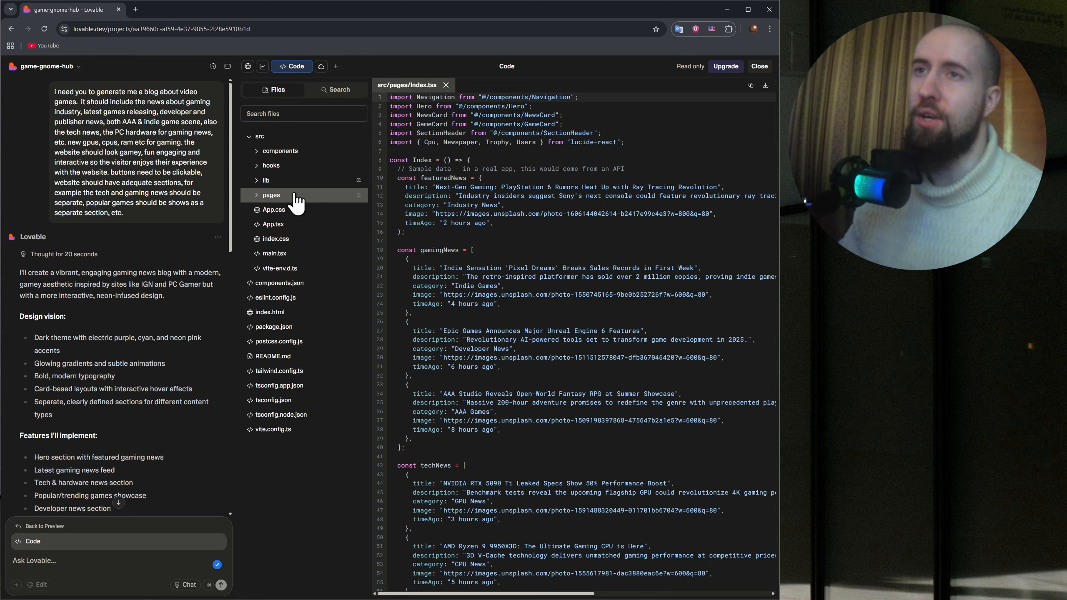
Check the project's analytics and version history, returning to the chat and site preview.
{"action": "left_click", "coordinate": [262, 66]}
{"action": "left_click", "coordinate": [248, 66]}
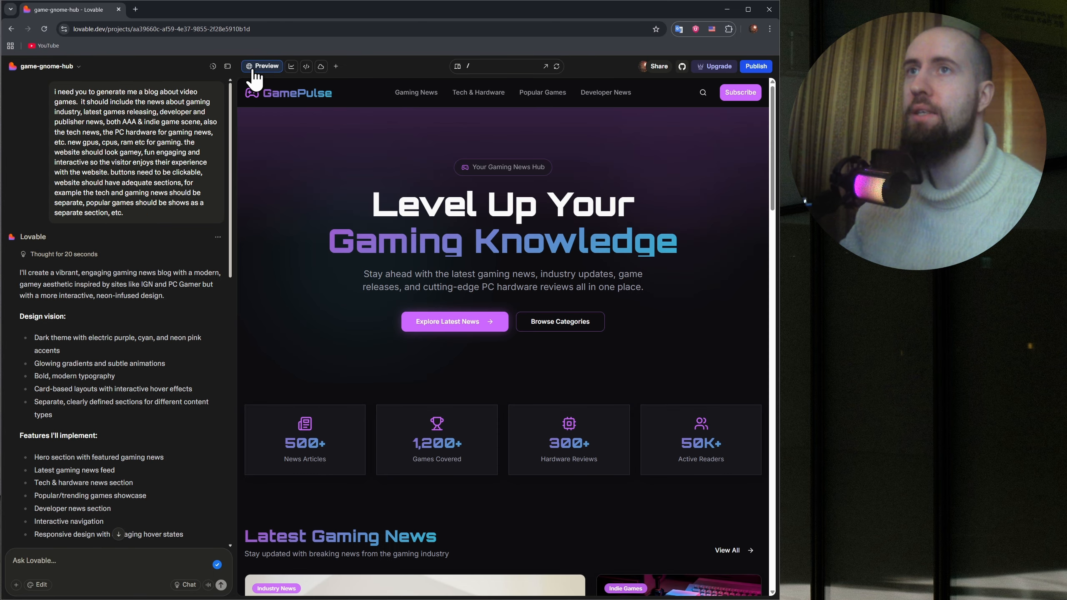
{"action": "left_click", "coordinate": [213, 67]}
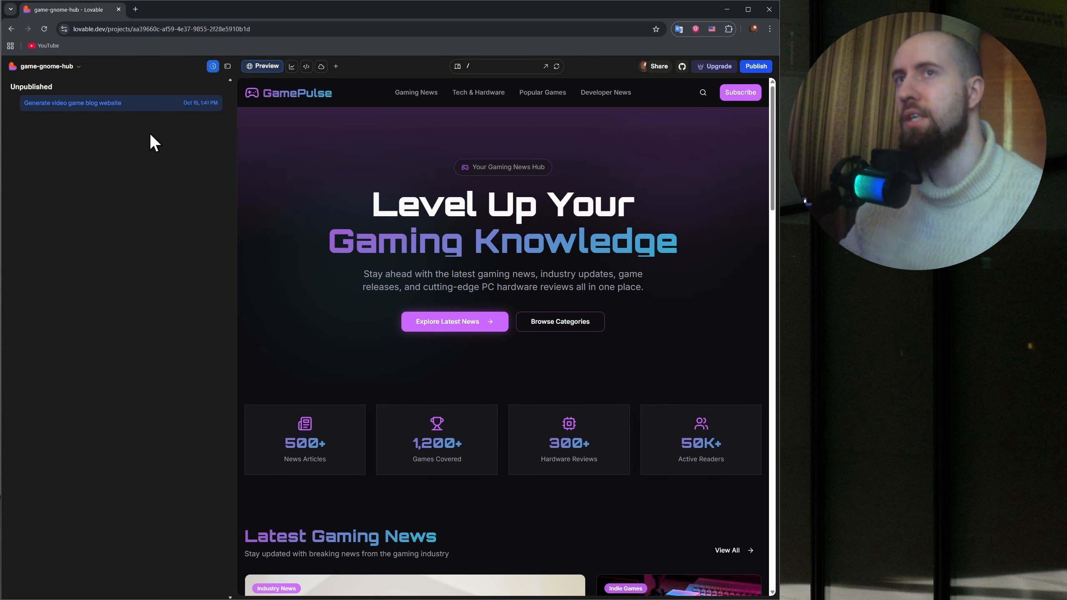
{"action": "left_click", "coordinate": [212, 67]}
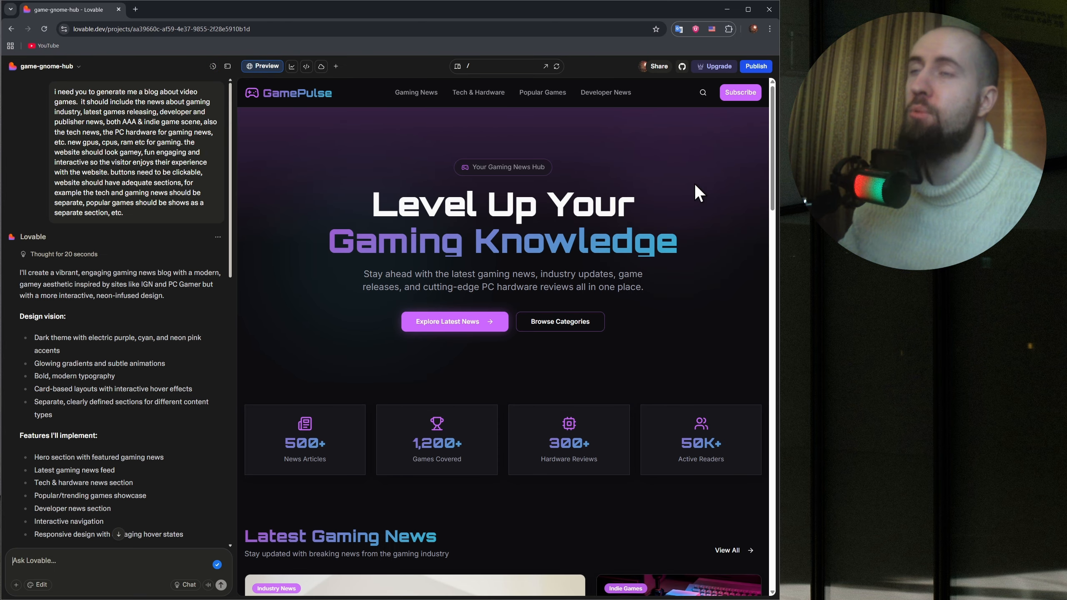
Open the publish settings and examine the custom domain options and the Website Info section.
{"action": "left_click", "coordinate": [757, 67]}
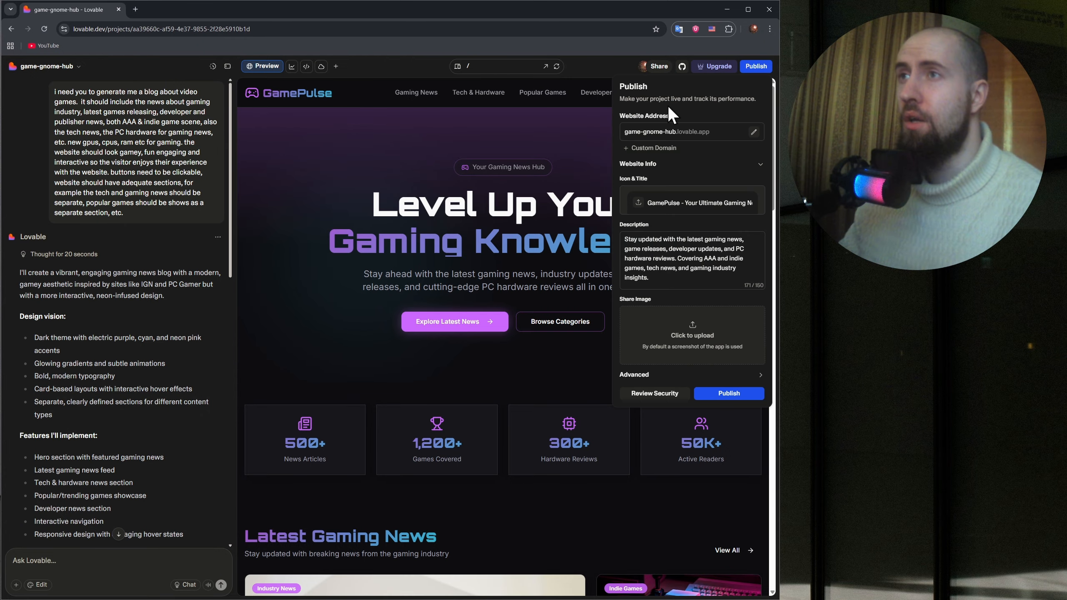
{"action": "left_click", "coordinate": [663, 148]}
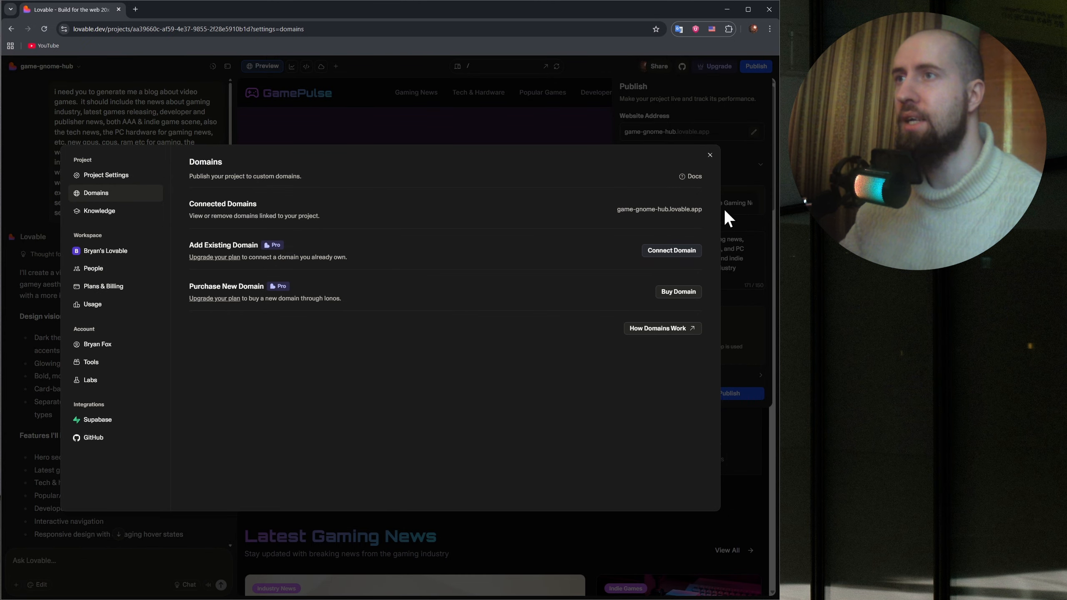
{"action": "left_click", "coordinate": [708, 157]}
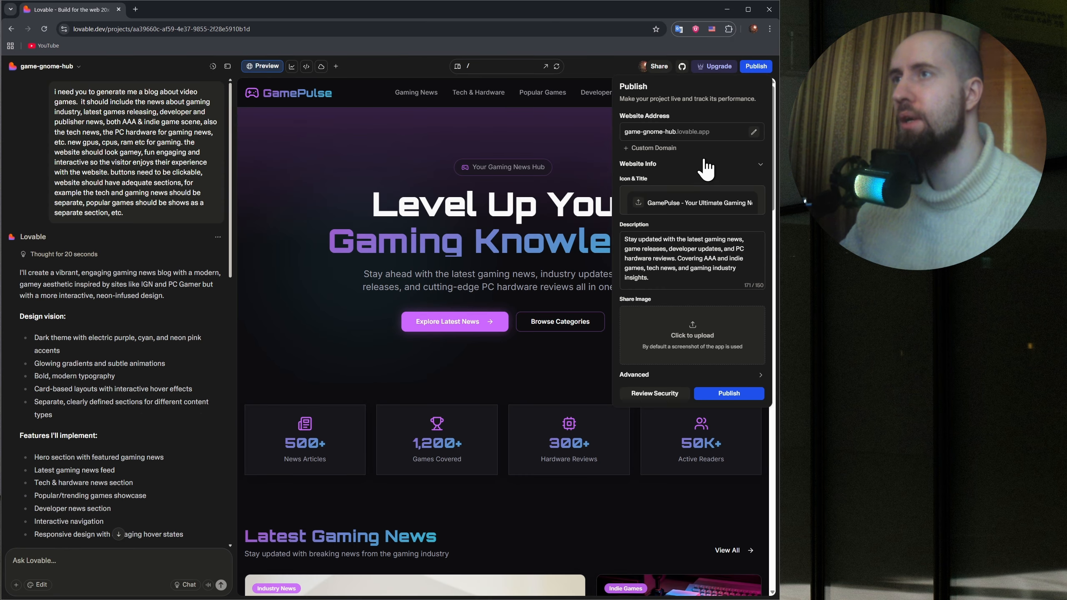
{"action": "left_click", "coordinate": [666, 166]}
{"action": "left_click", "coordinate": [665, 166]}
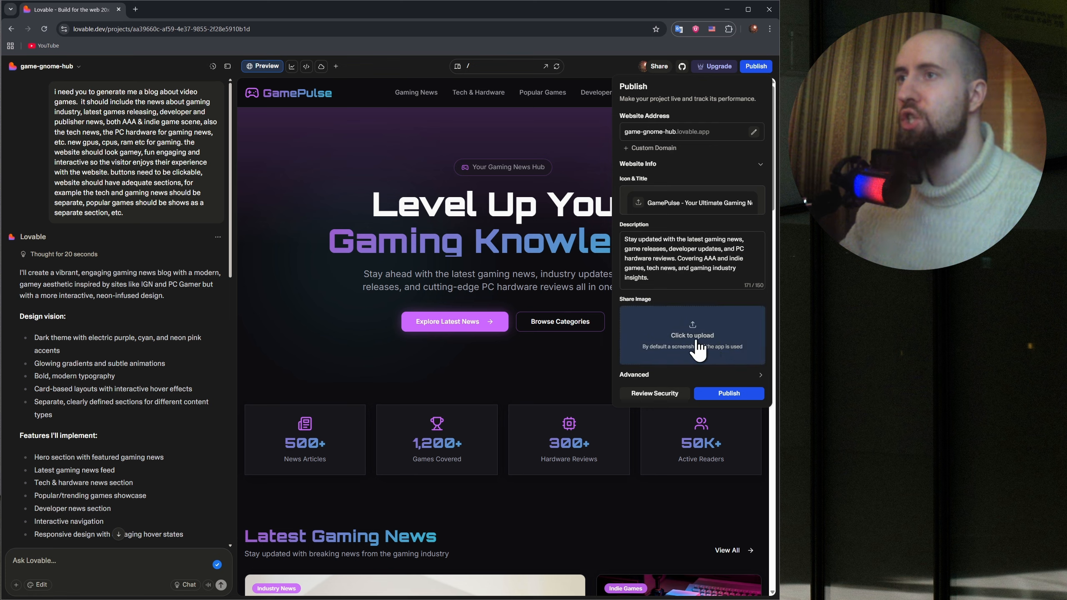
Publish the website at game-gnome-hub.lovable.app and open its copied link in a new browser tab.
{"action": "left_click", "coordinate": [735, 397]}
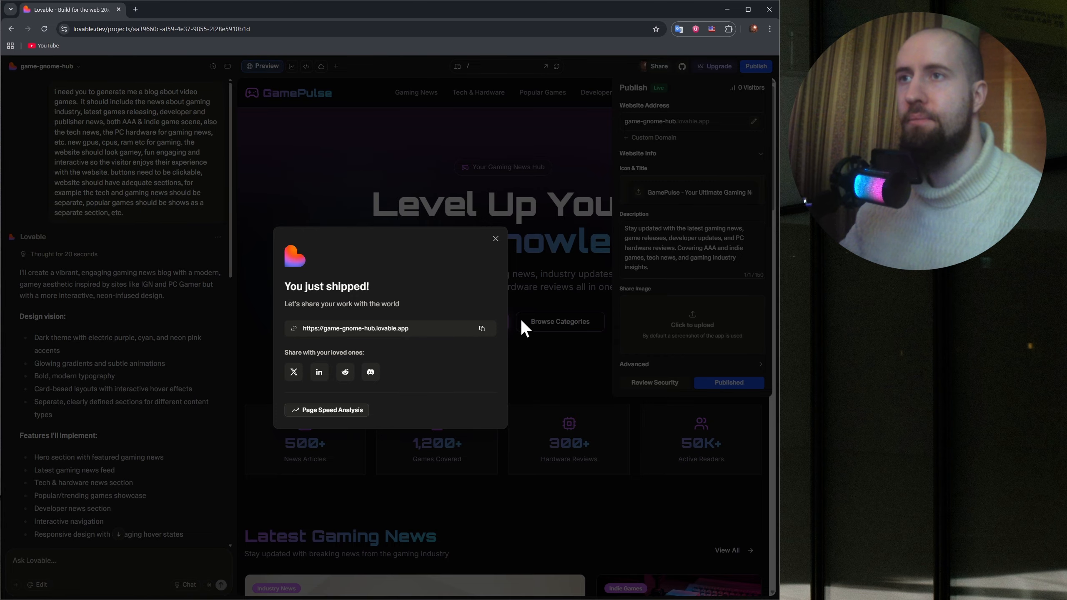
{"action": "left_click", "coordinate": [481, 328]}
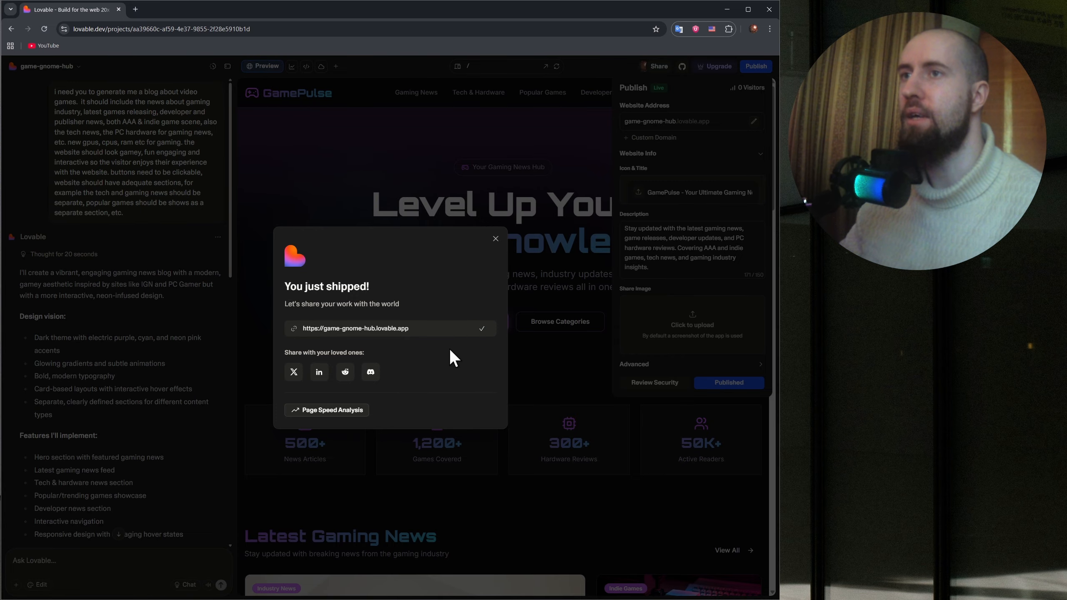
{"action": "left_click", "coordinate": [134, 9]}
{"action": "key", "text": "ctrl+v"}
{"action": "key", "text": "Return"}
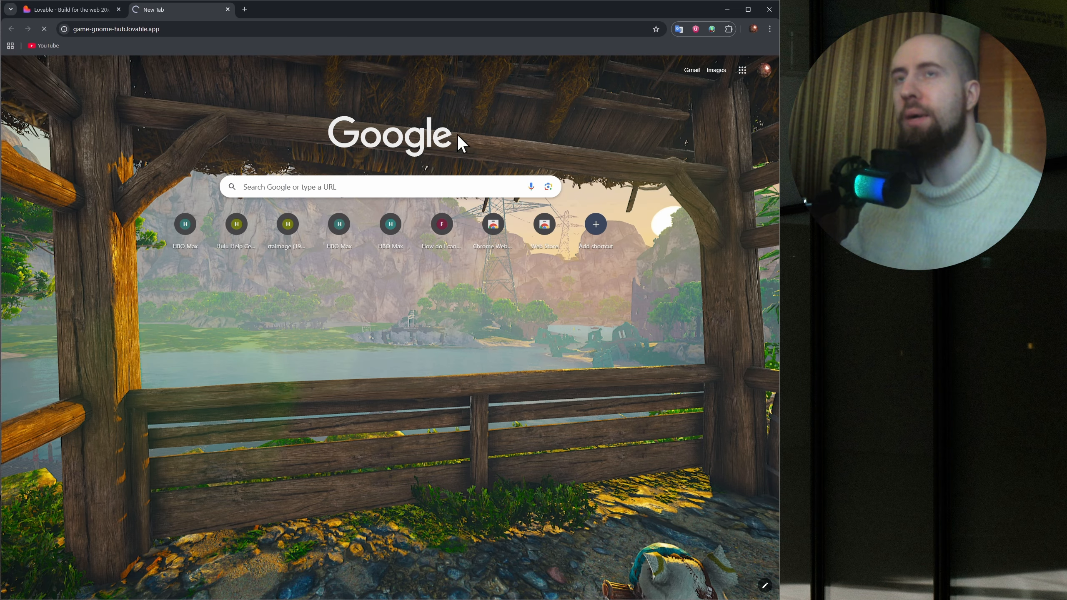
Review the published GamePulse site from the hero section down past Developer Spotlight, and close its tab.
{"action": "scroll", "coordinate": [525, 231], "scroll_direction": "down", "scroll_amount": 5}
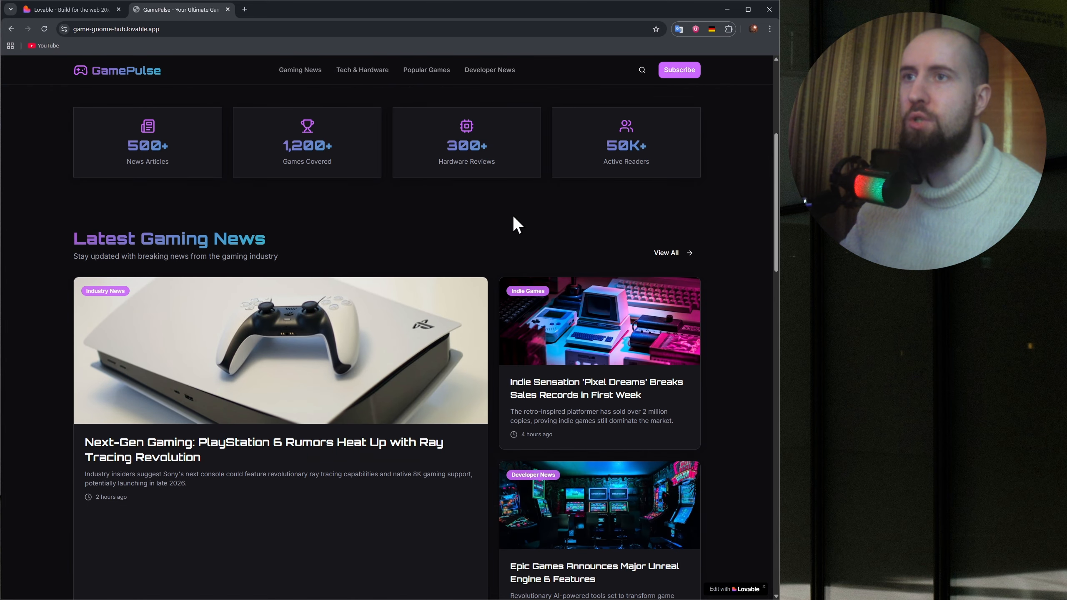
{"action": "scroll", "coordinate": [542, 218], "scroll_direction": "up", "scroll_amount": 5}
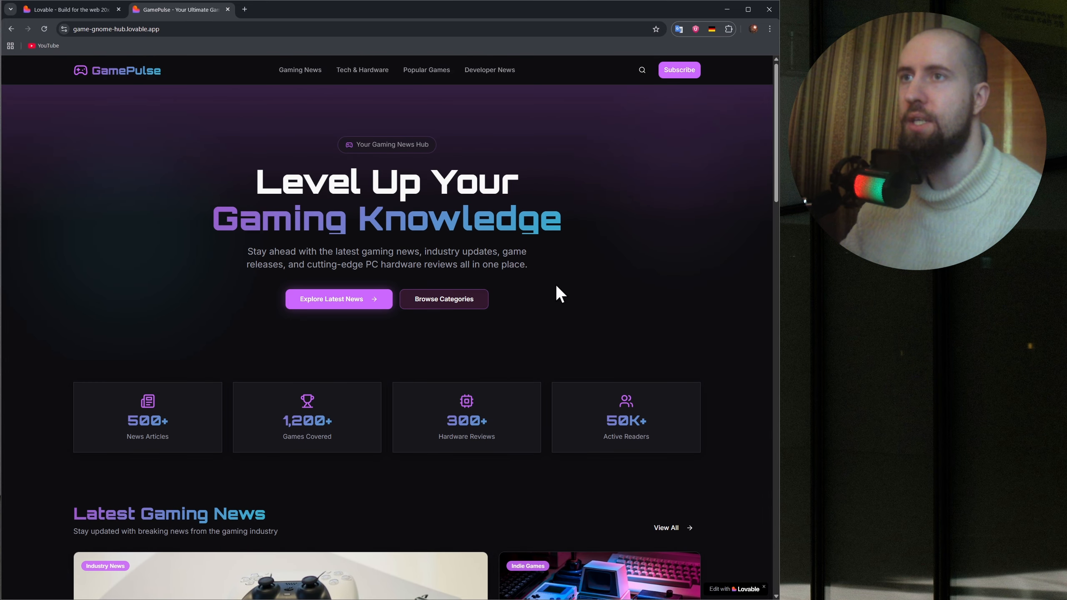
{"action": "scroll", "coordinate": [472, 269], "scroll_direction": "down", "scroll_amount": 15}
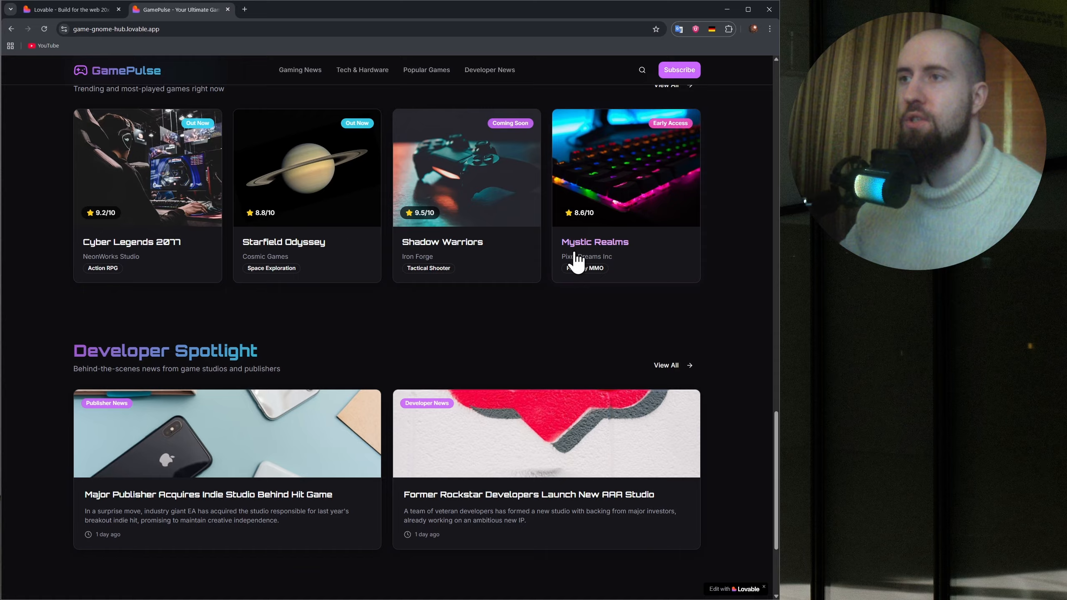
{"action": "scroll", "coordinate": [578, 260], "scroll_direction": "down", "scroll_amount": 5}
{"action": "left_click_drag", "start_coordinate": [775, 514], "coordinate": [770, 78]}
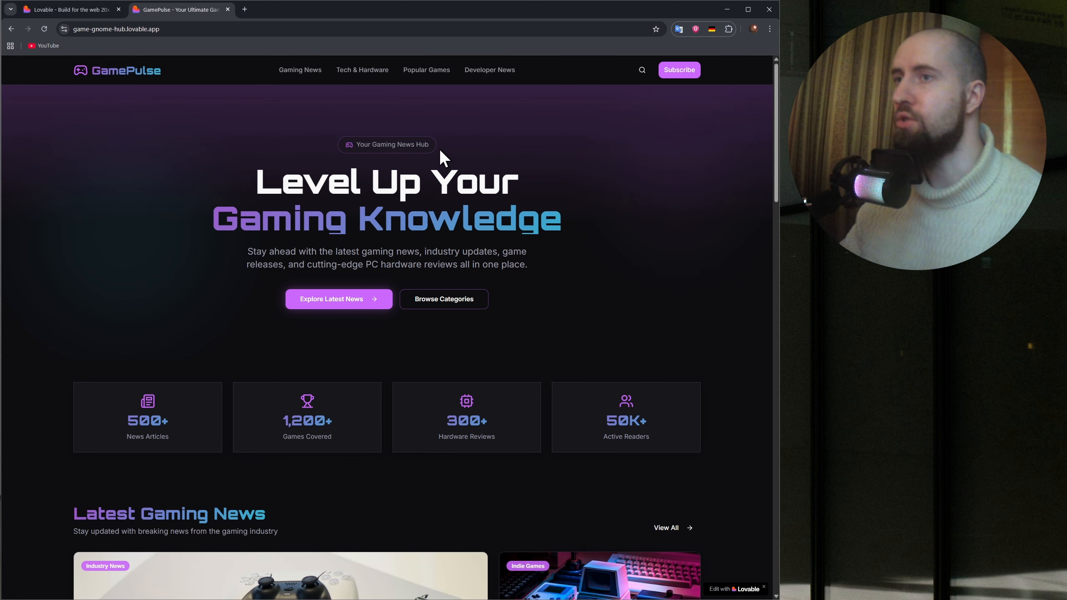
{"action": "key", "text": "ctrl+w"}
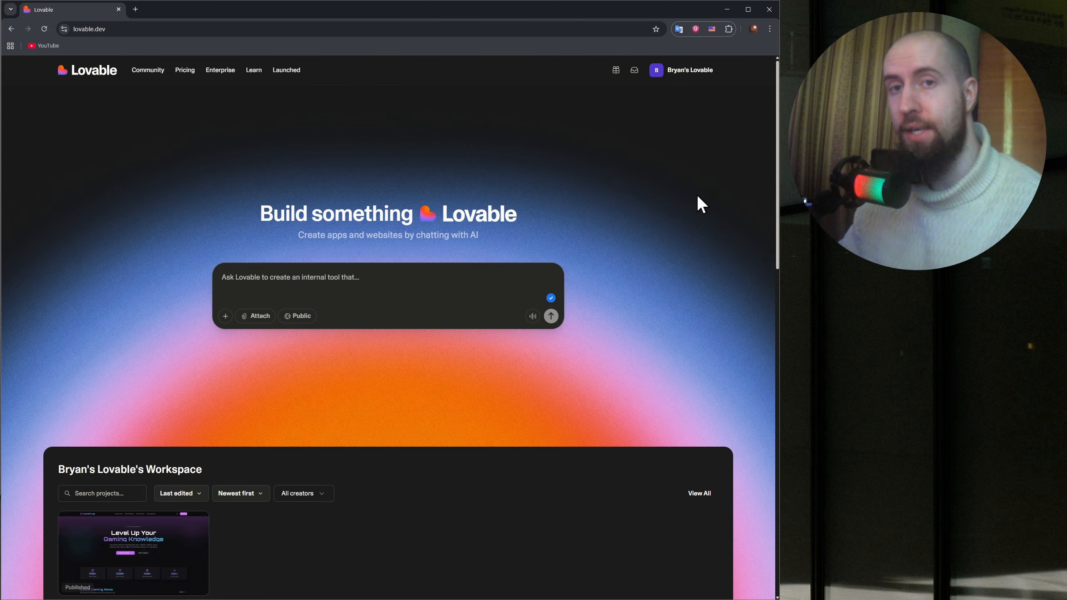
Browse the Lovable home page, covering the workspace's projects and the From the Community gallery.
{"action": "scroll", "coordinate": [684, 179], "scroll_direction": "down", "scroll_amount": 2}
{"action": "scroll", "coordinate": [677, 175], "scroll_direction": "up", "scroll_amount": 2}
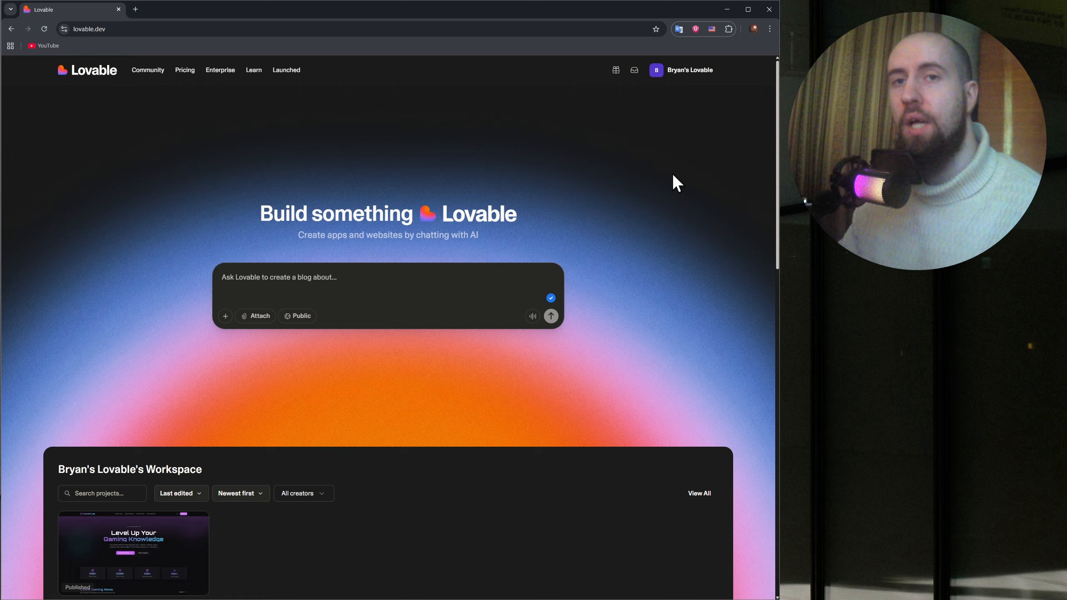
{"action": "scroll", "coordinate": [662, 227], "scroll_direction": "down", "scroll_amount": 8}
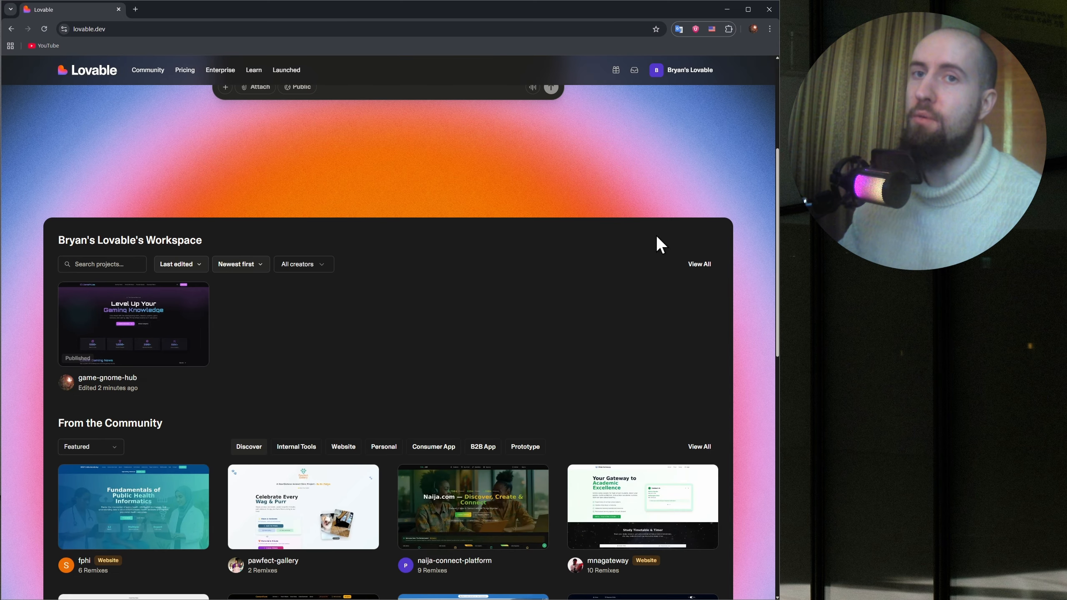
{"action": "scroll", "coordinate": [656, 244], "scroll_direction": "down", "scroll_amount": 3}
{"action": "mouse_move", "coordinate": [641, 260]}
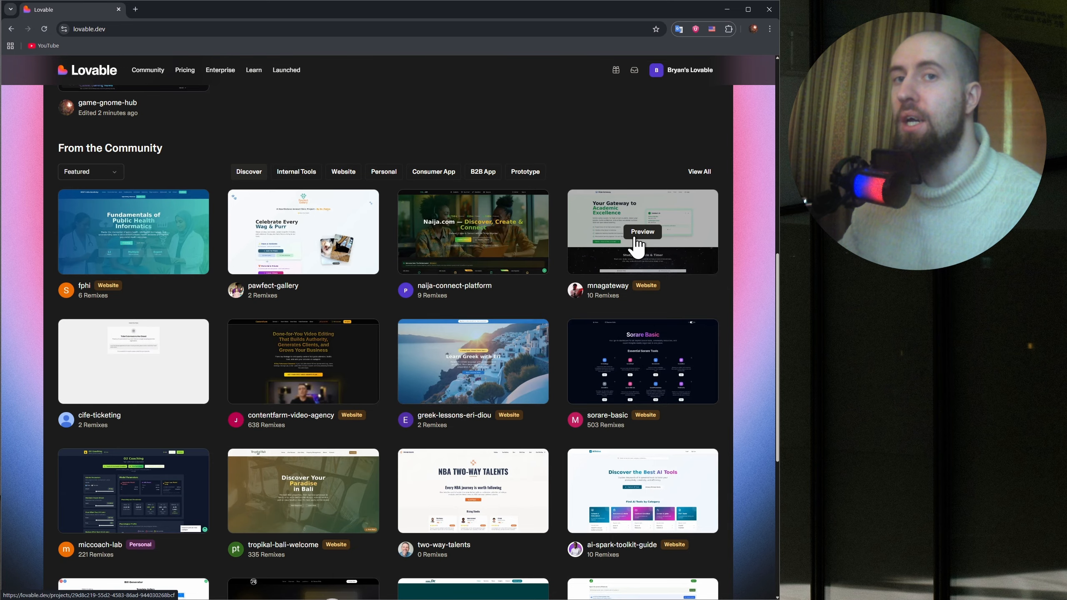
{"action": "scroll", "coordinate": [627, 308], "scroll_direction": "up", "scroll_amount": 1}
{"action": "scroll", "coordinate": [628, 310], "scroll_direction": "down", "scroll_amount": 8}
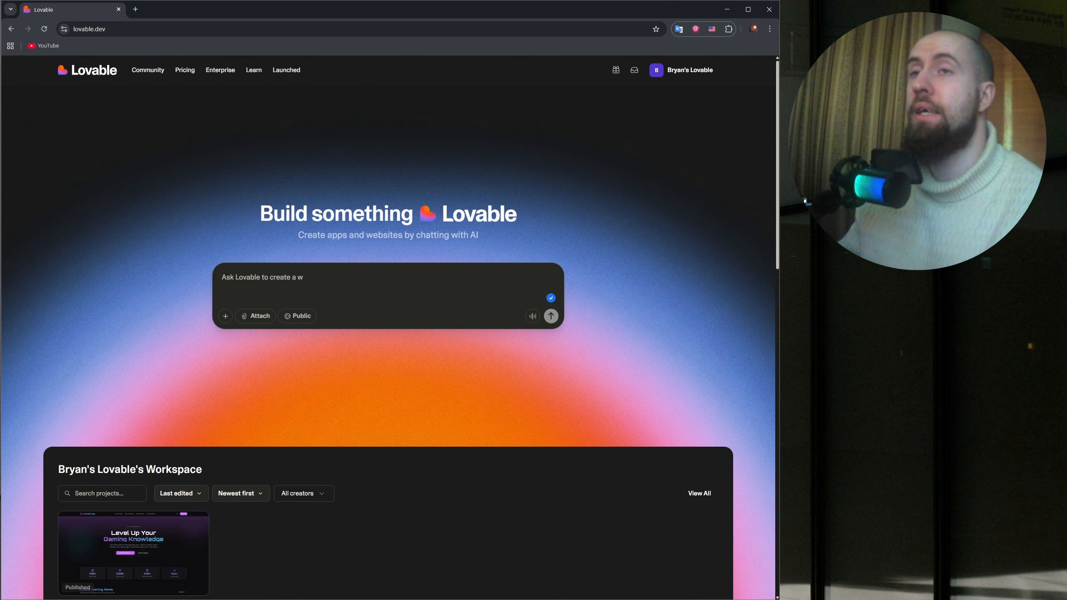